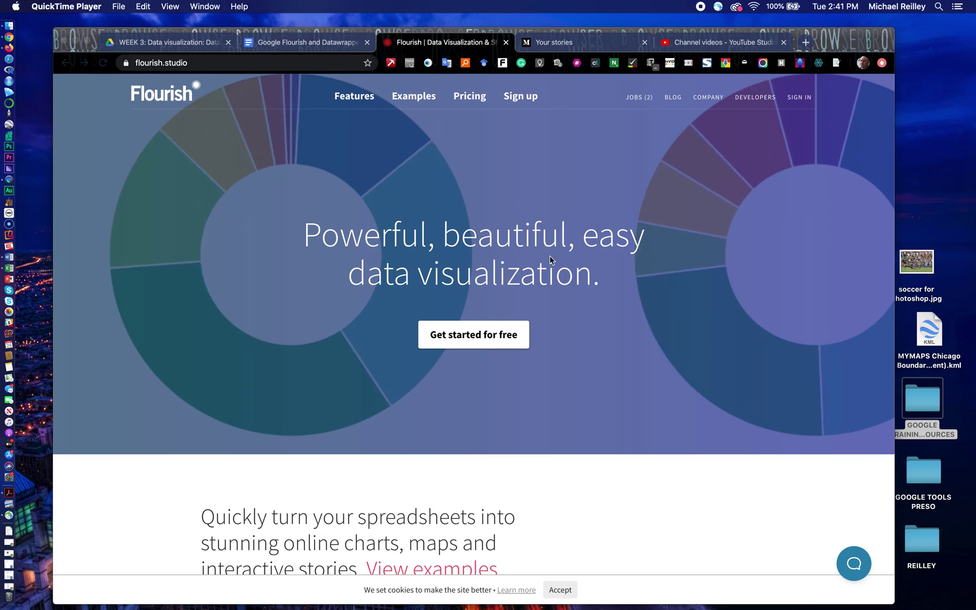
Step: Sign in to Flourish with the autofilled credentials to reach the projects page
{"action": "left_click", "coordinate": [798, 99]}
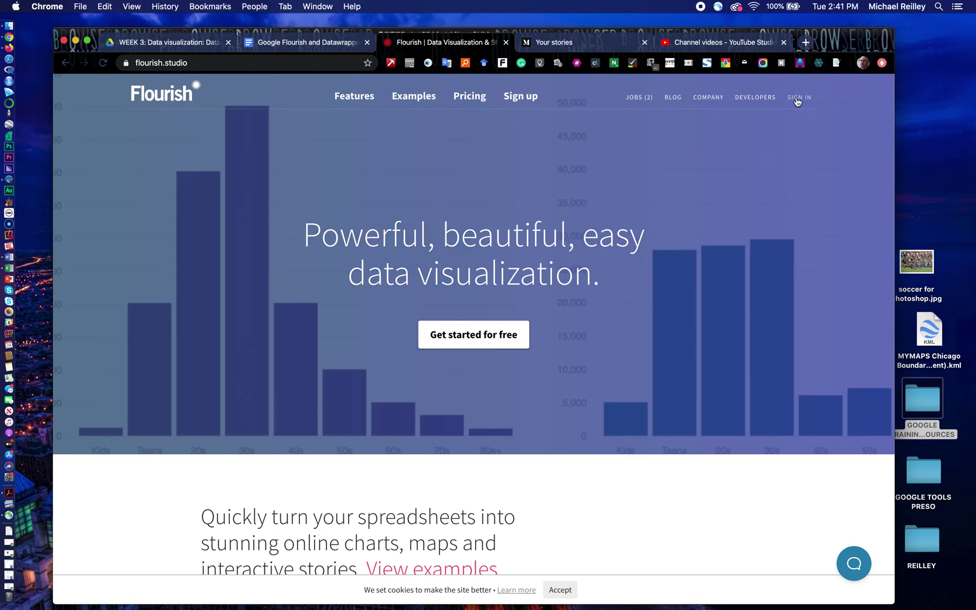
{"action": "left_click", "coordinate": [796, 98]}
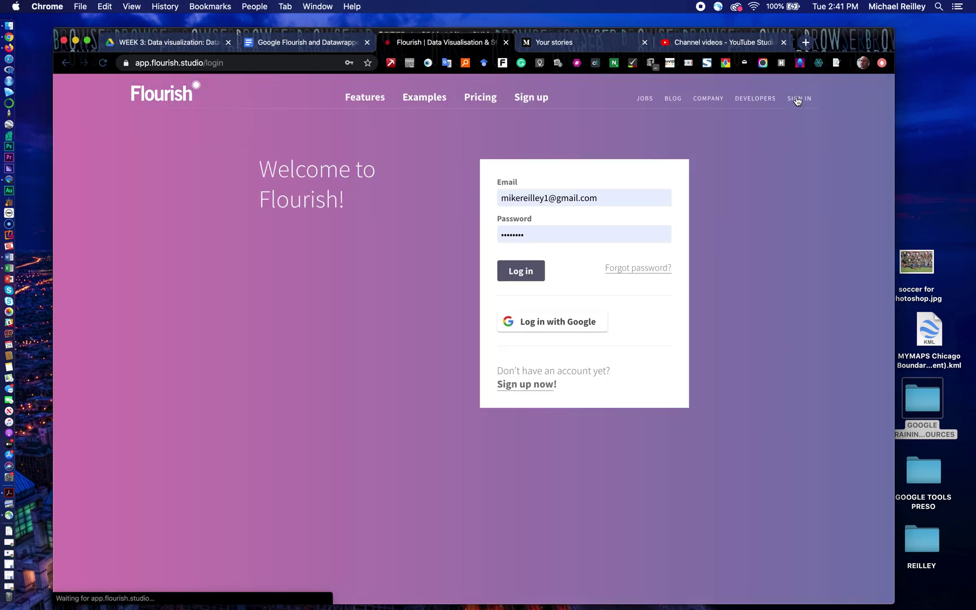
{"action": "left_click", "coordinate": [520, 273]}
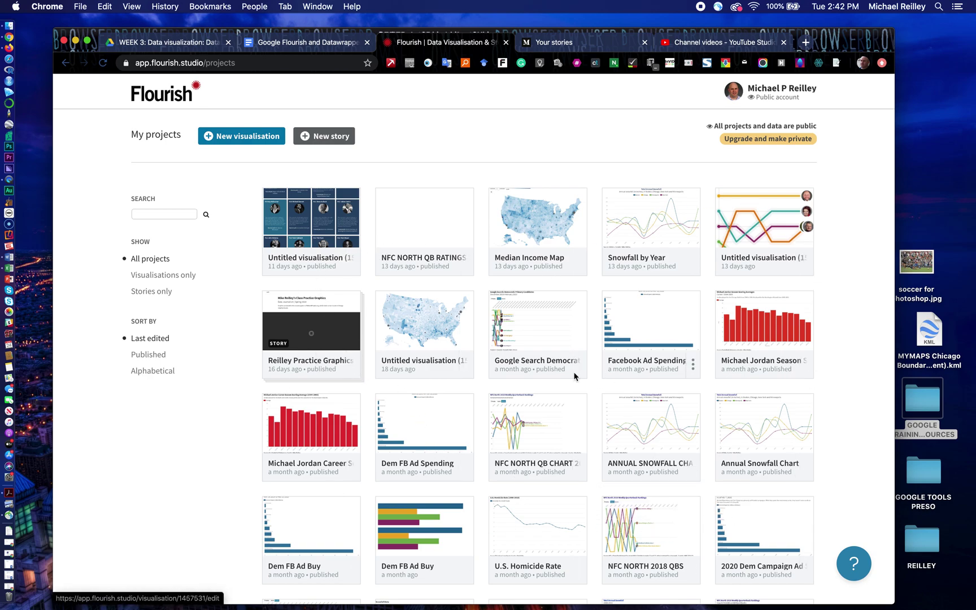
{"action": "scroll", "coordinate": [623, 584], "scroll_direction": "down", "scroll_amount": 1}
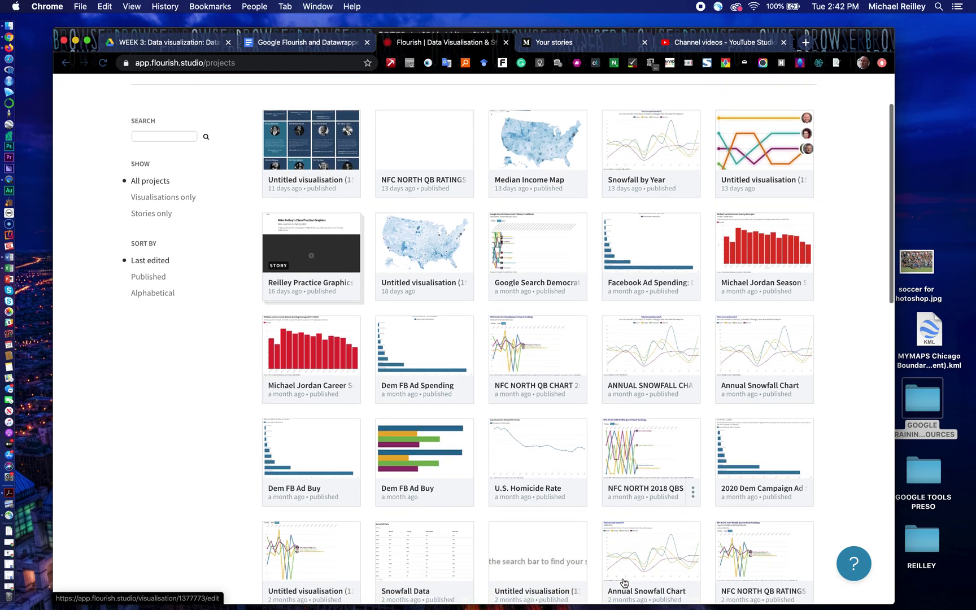
{"action": "scroll", "coordinate": [623, 584], "scroll_direction": "down", "scroll_amount": 5}
{"action": "scroll", "coordinate": [624, 584], "scroll_direction": "up", "scroll_amount": 1}
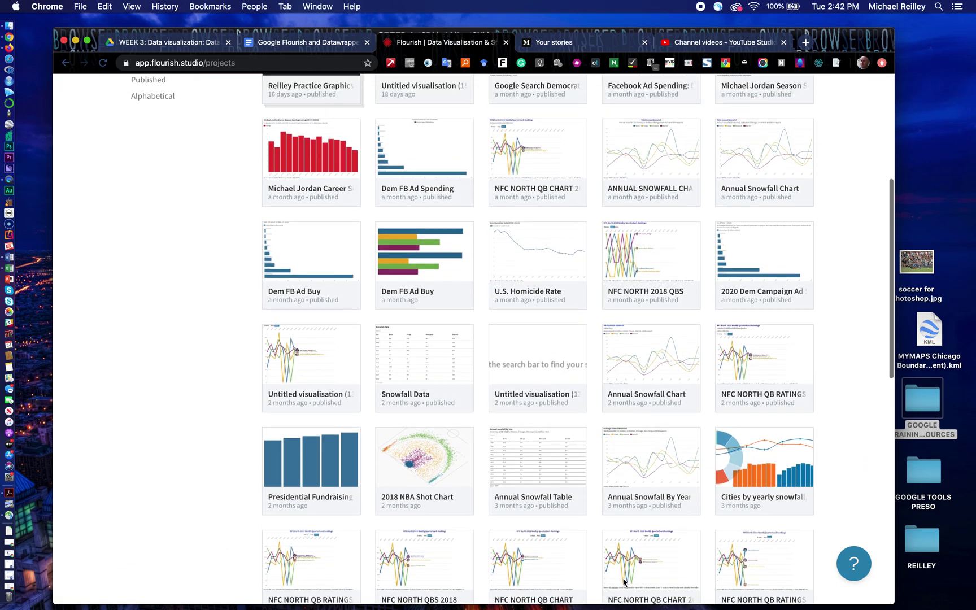
{"action": "scroll", "coordinate": [624, 584], "scroll_direction": "up", "scroll_amount": 1}
{"action": "scroll", "coordinate": [624, 584], "scroll_direction": "up", "scroll_amount": 2}
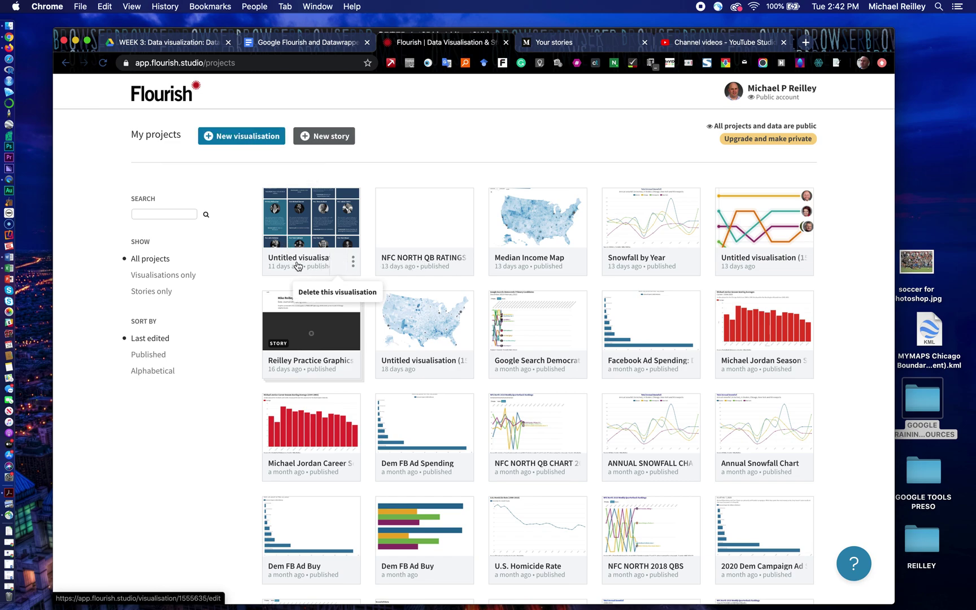
{"action": "mouse_move", "coordinate": [679, 422]}
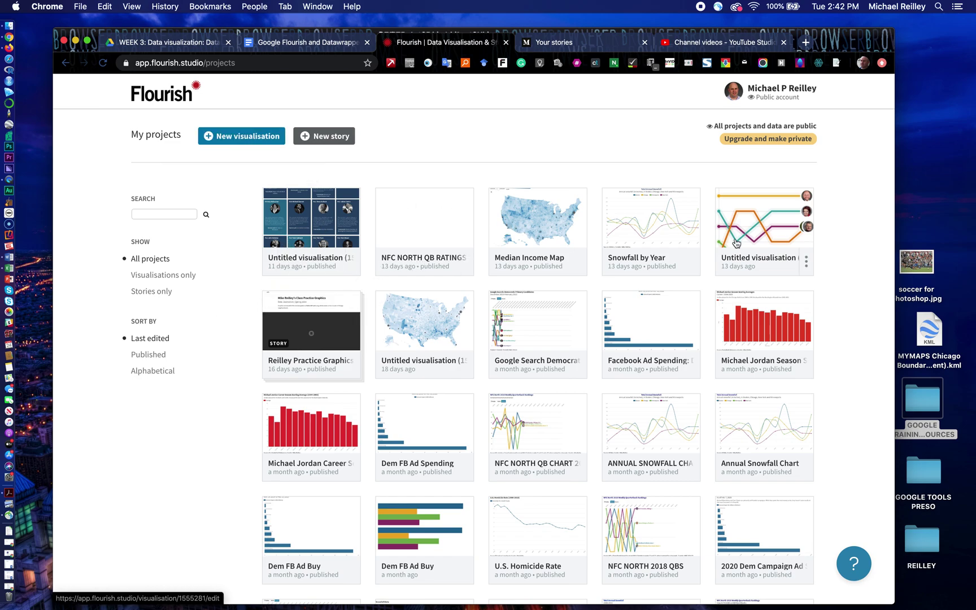
{"action": "mouse_move", "coordinate": [651, 162]}
{"action": "left_click", "coordinate": [235, 138]}
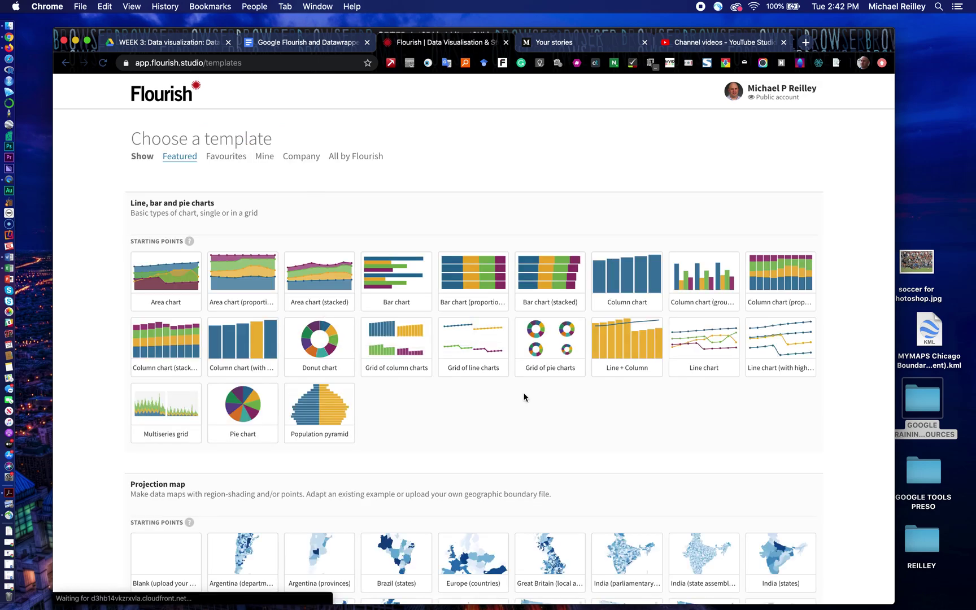
{"action": "scroll", "coordinate": [614, 433], "scroll_direction": "down", "scroll_amount": 3}
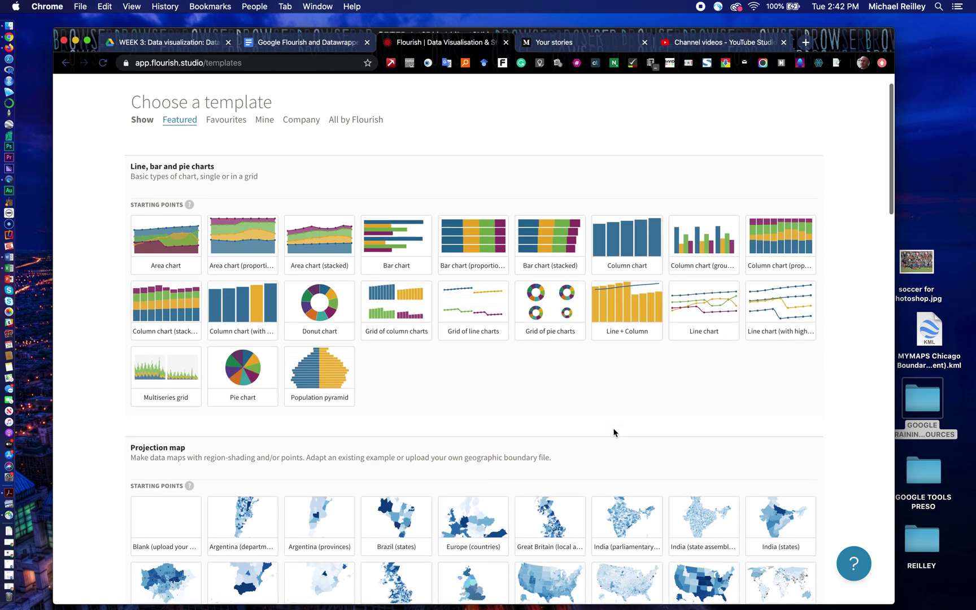
{"action": "scroll", "coordinate": [614, 432], "scroll_direction": "up", "scroll_amount": 2}
{"action": "scroll", "coordinate": [613, 432], "scroll_direction": "up", "scroll_amount": 1}
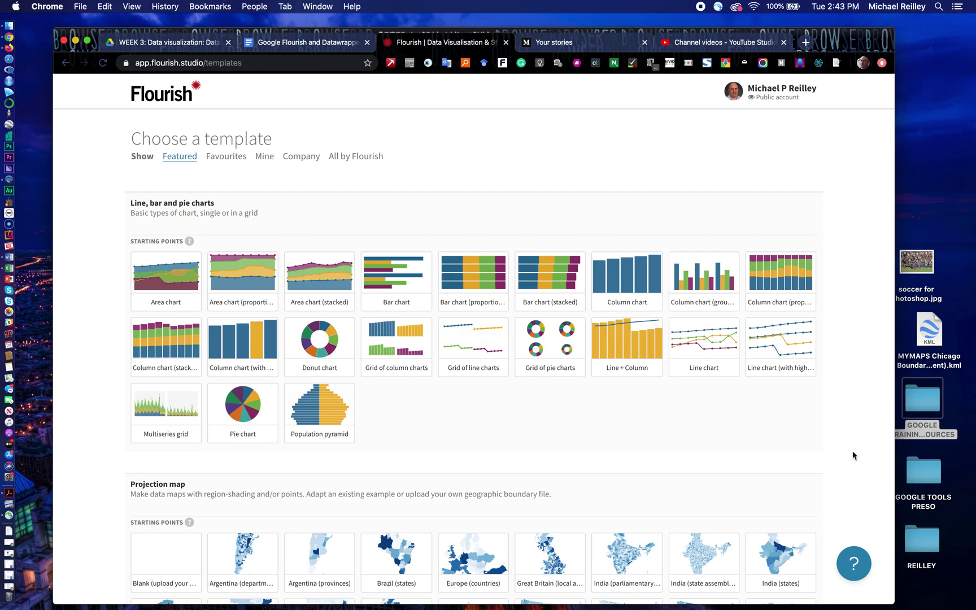
{"action": "scroll", "coordinate": [852, 456], "scroll_direction": "down", "scroll_amount": 2}
{"action": "scroll", "coordinate": [852, 455], "scroll_direction": "down", "scroll_amount": 2}
{"action": "scroll", "coordinate": [853, 456], "scroll_direction": "down", "scroll_amount": 1}
{"action": "scroll", "coordinate": [853, 455], "scroll_direction": "down", "scroll_amount": 1}
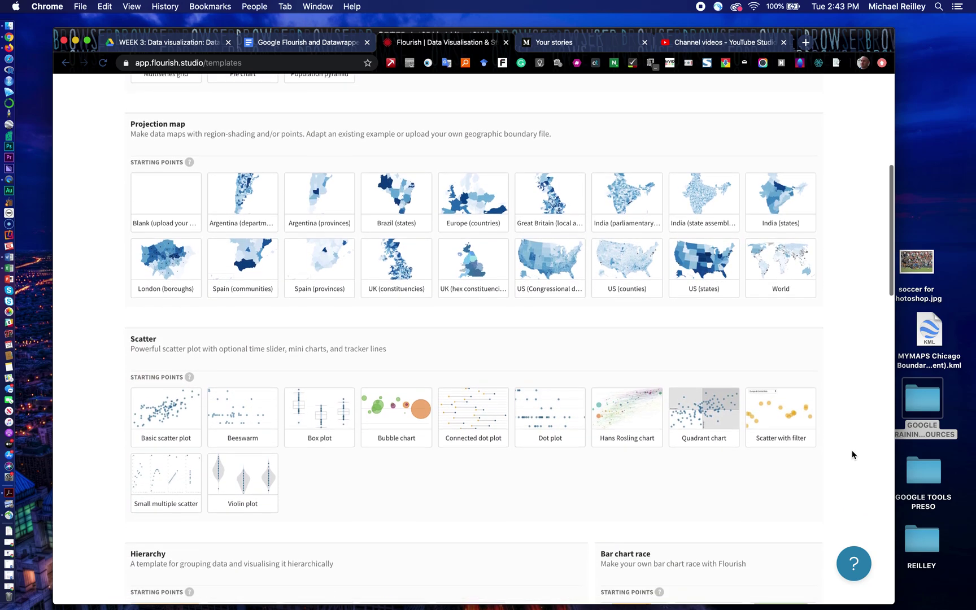
{"action": "scroll", "coordinate": [853, 456], "scroll_direction": "down", "scroll_amount": 1}
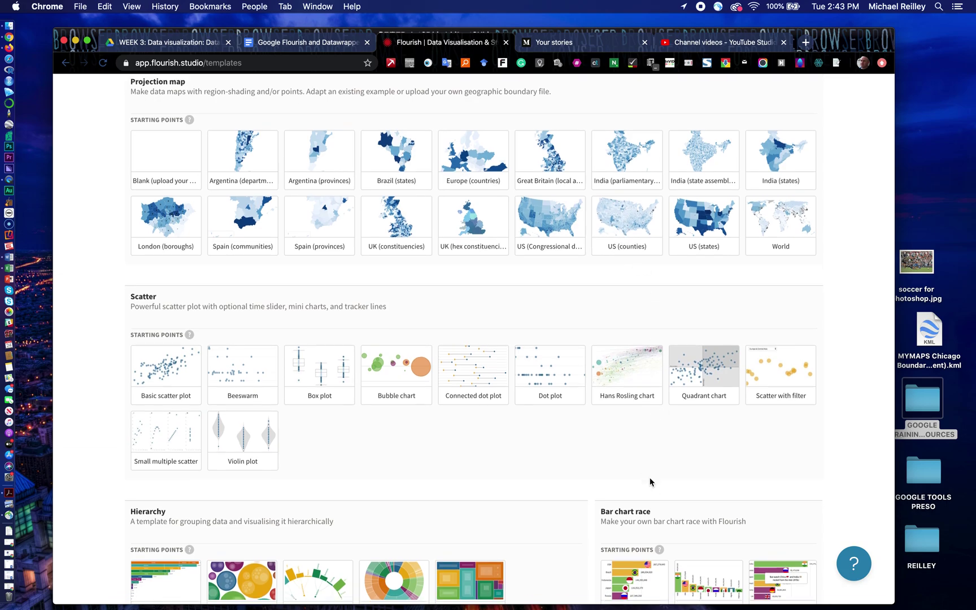
{"action": "scroll", "coordinate": [649, 481], "scroll_direction": "down", "scroll_amount": 3}
{"action": "scroll", "coordinate": [649, 481], "scroll_direction": "down", "scroll_amount": 2}
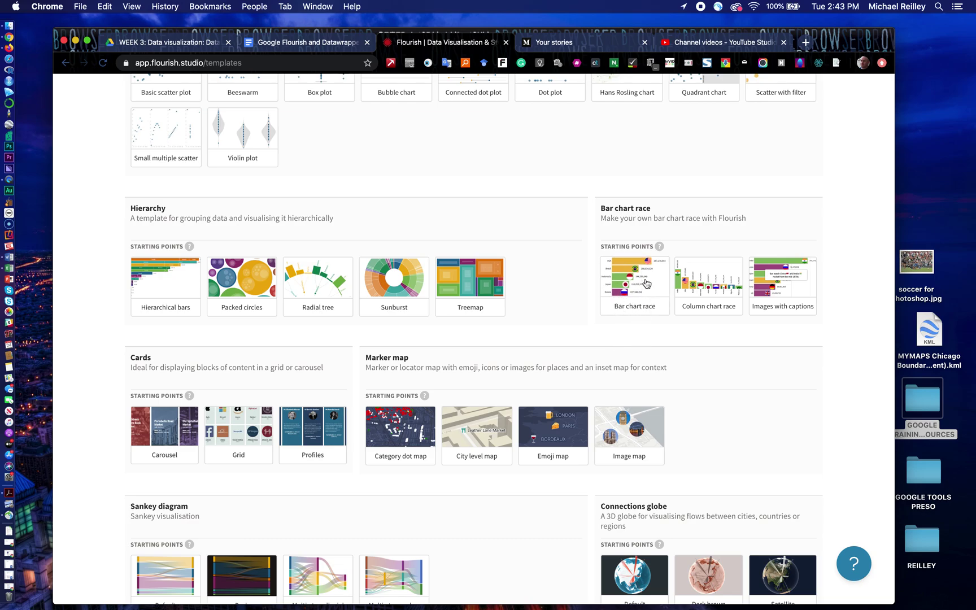
{"action": "scroll", "coordinate": [658, 396], "scroll_direction": "down", "scroll_amount": 4}
{"action": "scroll", "coordinate": [604, 367], "scroll_direction": "down", "scroll_amount": 1}
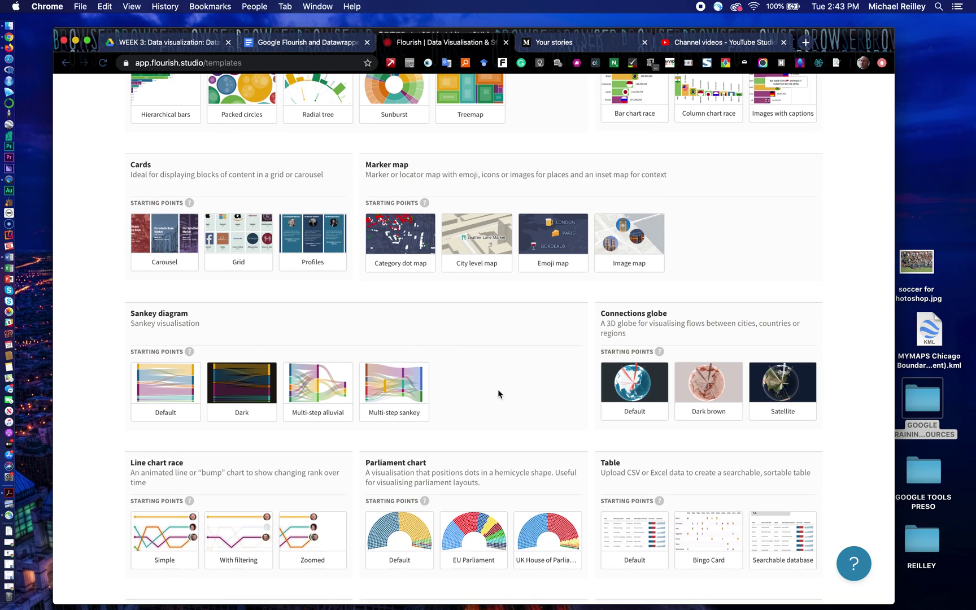
{"action": "scroll", "coordinate": [498, 390], "scroll_direction": "down", "scroll_amount": 3}
{"action": "scroll", "coordinate": [499, 389], "scroll_direction": "down", "scroll_amount": 2}
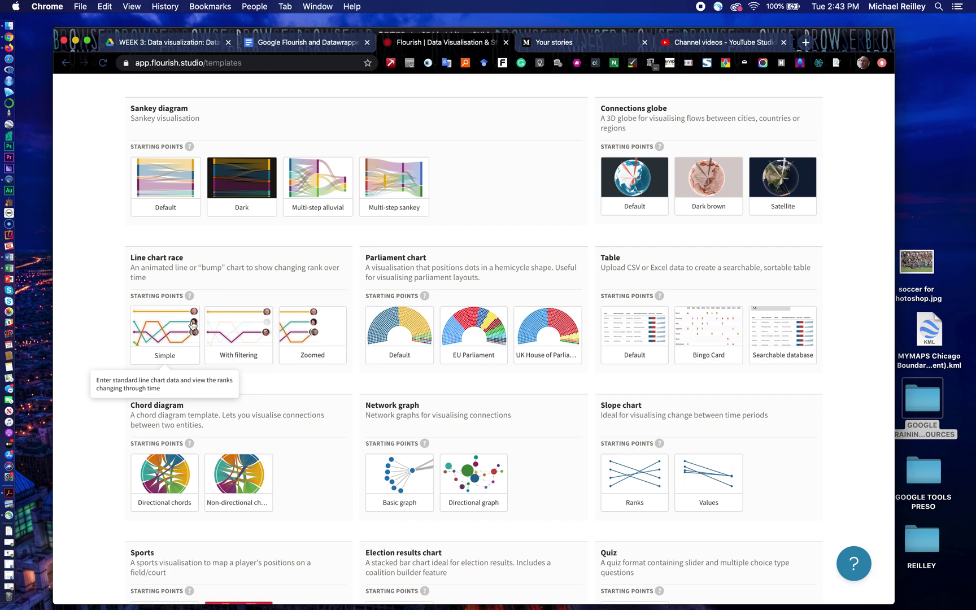
{"action": "scroll", "coordinate": [344, 443], "scroll_direction": "down", "scroll_amount": 5}
{"action": "scroll", "coordinate": [345, 443], "scroll_direction": "down", "scroll_amount": 2}
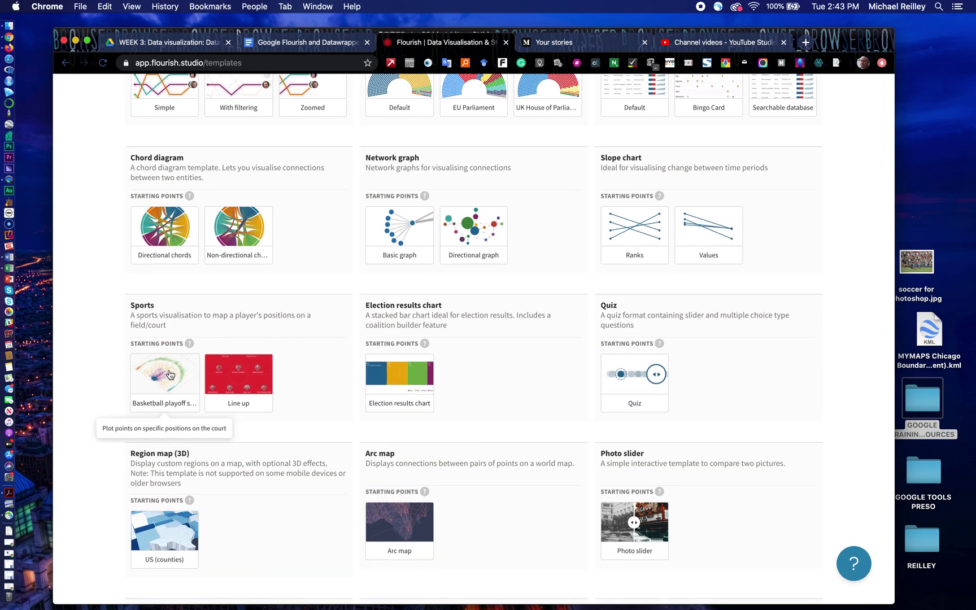
{"action": "scroll", "coordinate": [381, 527], "scroll_direction": "down", "scroll_amount": 1}
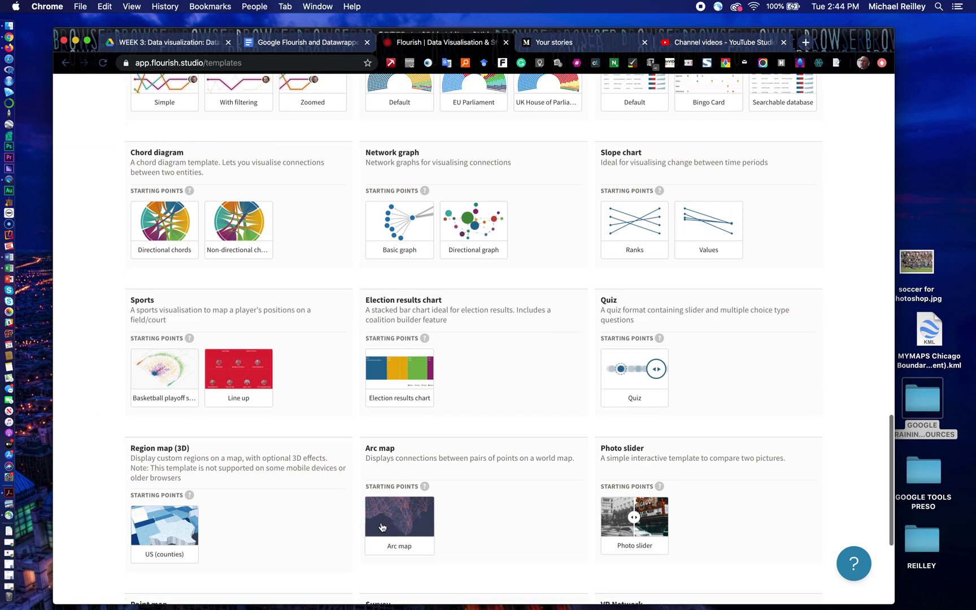
{"action": "scroll", "coordinate": [381, 526], "scroll_direction": "down", "scroll_amount": 5}
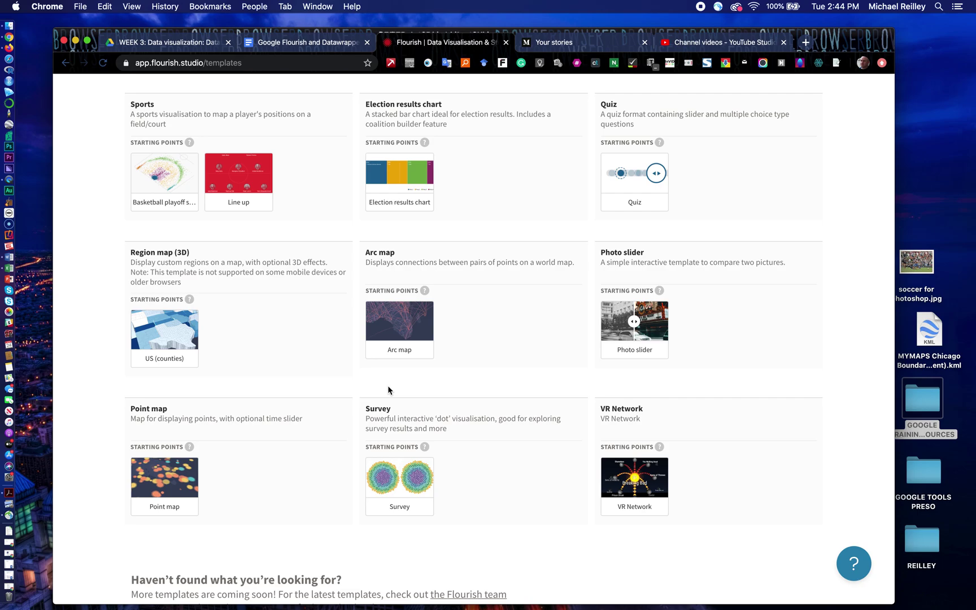
{"action": "scroll", "coordinate": [495, 345], "scroll_direction": "up", "scroll_amount": 5}
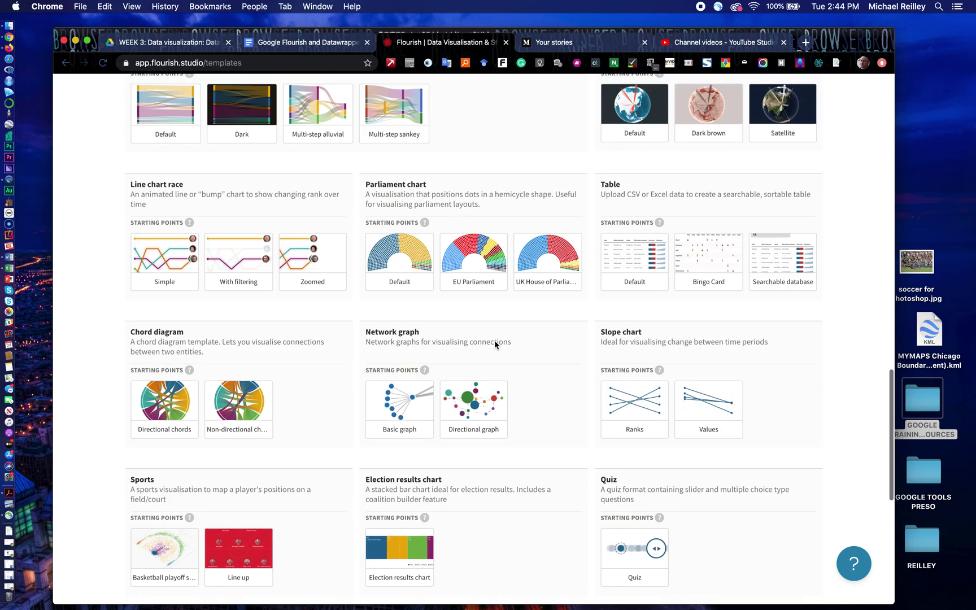
{"action": "scroll", "coordinate": [494, 345], "scroll_direction": "up", "scroll_amount": 5}
{"action": "scroll", "coordinate": [495, 346], "scroll_direction": "up", "scroll_amount": 5}
{"action": "scroll", "coordinate": [495, 345], "scroll_direction": "up", "scroll_amount": 5}
{"action": "scroll", "coordinate": [495, 345], "scroll_direction": "up", "scroll_amount": 3}
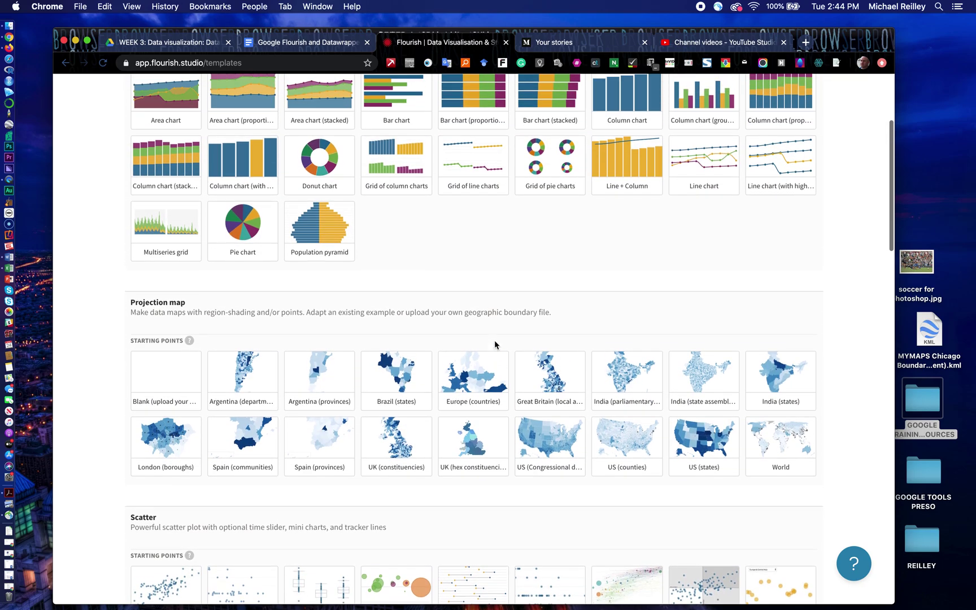
{"action": "scroll", "coordinate": [494, 346], "scroll_direction": "up", "scroll_amount": 3}
{"action": "scroll", "coordinate": [494, 345], "scroll_direction": "up", "scroll_amount": 3}
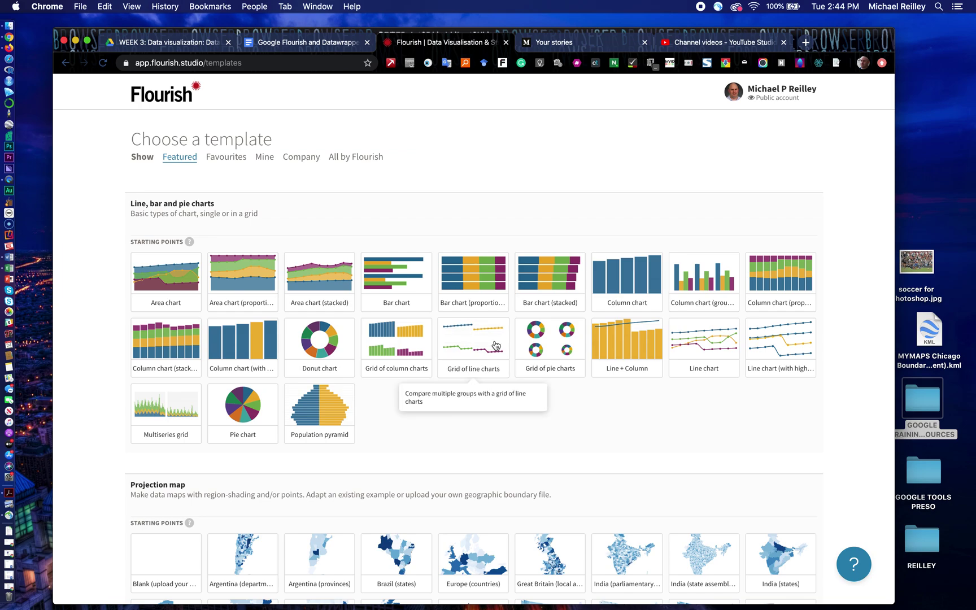
Step: Switch to the WEEK 3 course folder in Google Drive
{"action": "left_click", "coordinate": [169, 43]}
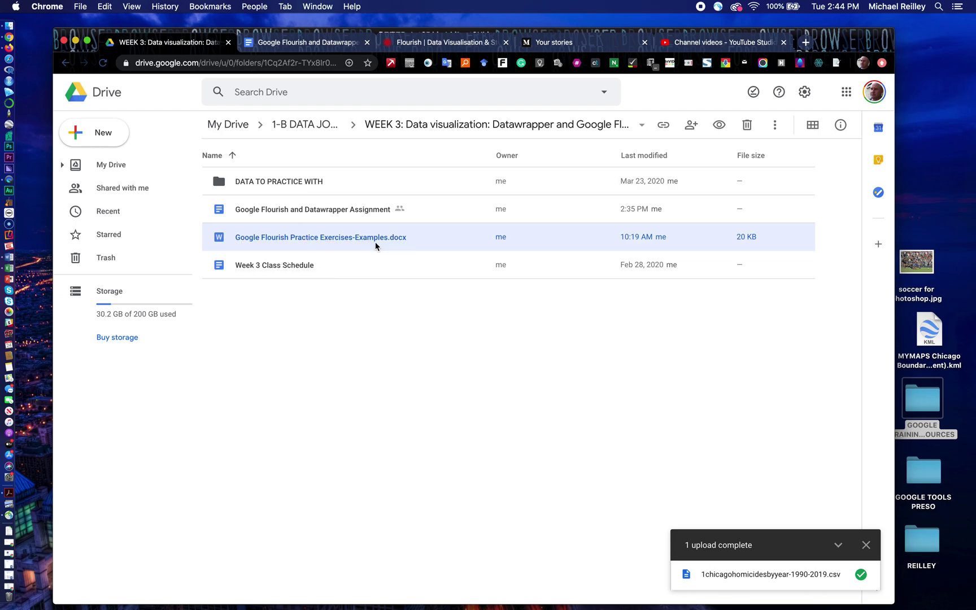
Step: Preview Google Flourish Practice Exercises-Examples.docx from the WEEK 3 folder
{"action": "double_click", "coordinate": [361, 241]}
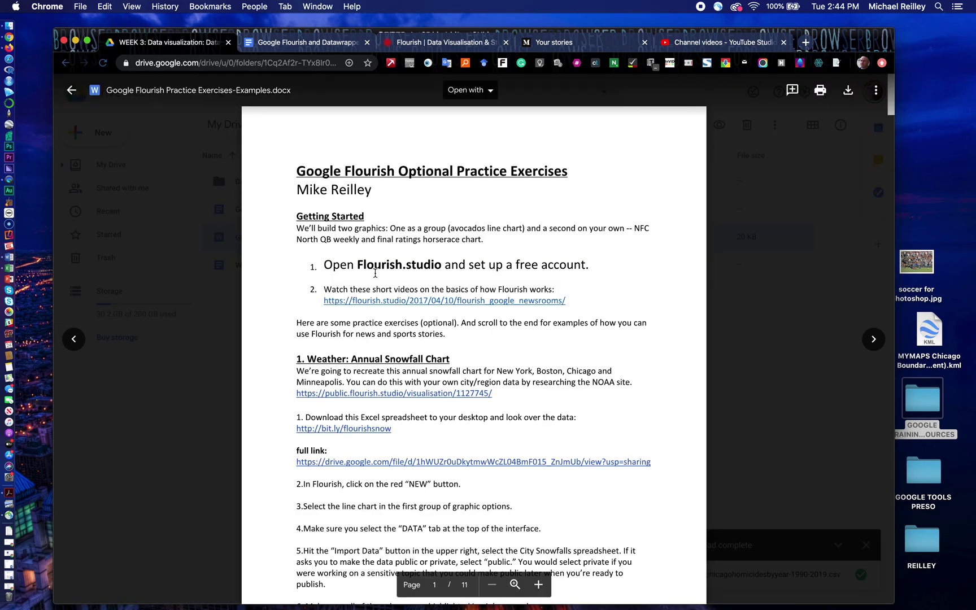
{"action": "scroll", "coordinate": [374, 312], "scroll_direction": "down", "scroll_amount": 1}
{"action": "scroll", "coordinate": [373, 312], "scroll_direction": "down", "scroll_amount": 1}
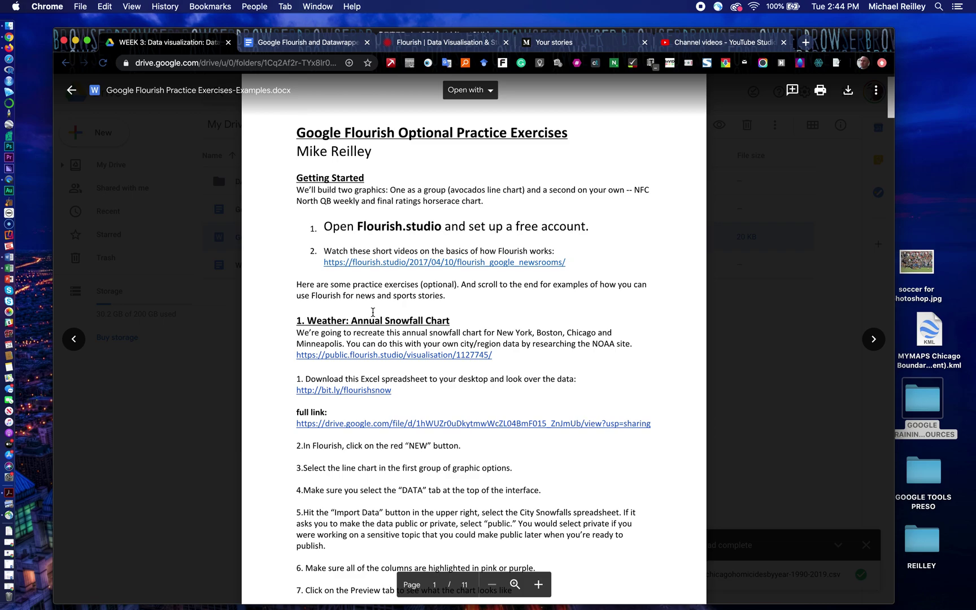
{"action": "scroll", "coordinate": [373, 313], "scroll_direction": "down", "scroll_amount": 2}
{"action": "scroll", "coordinate": [374, 312], "scroll_direction": "down", "scroll_amount": 2}
{"action": "scroll", "coordinate": [374, 312], "scroll_direction": "down", "scroll_amount": 1}
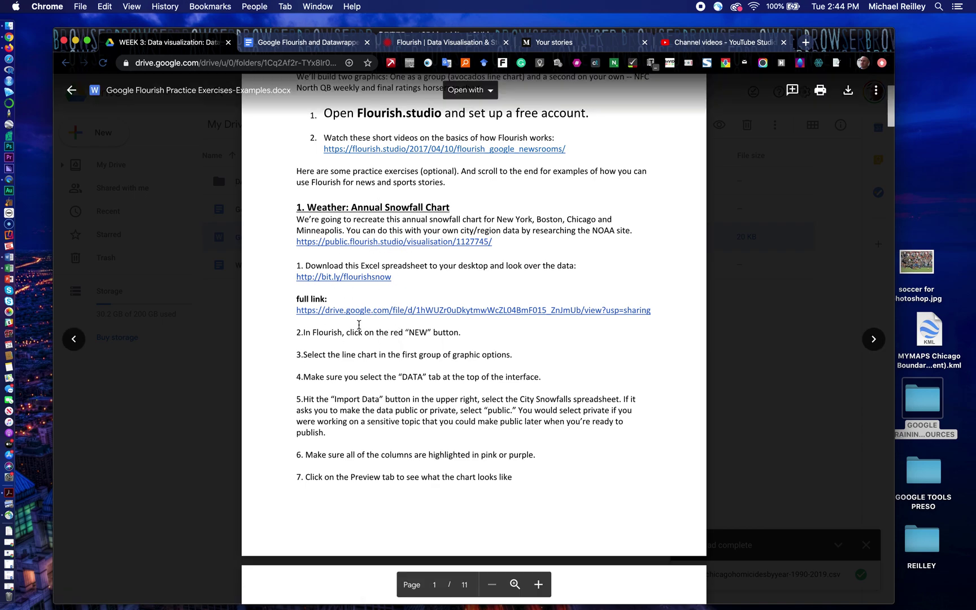
{"action": "scroll", "coordinate": [396, 407], "scroll_direction": "down", "scroll_amount": 3}
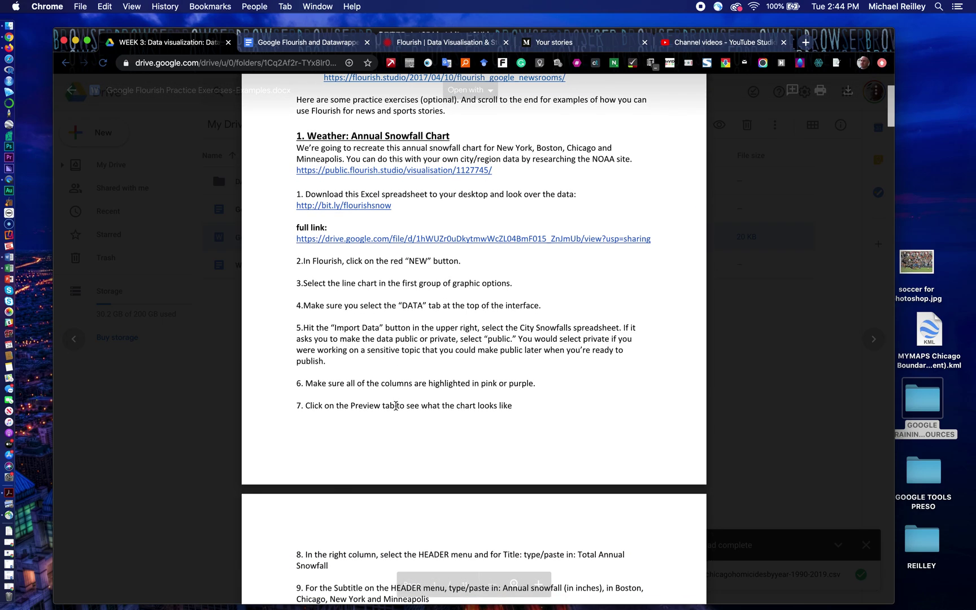
{"action": "scroll", "coordinate": [396, 406], "scroll_direction": "down", "scroll_amount": 1}
{"action": "scroll", "coordinate": [396, 406], "scroll_direction": "down", "scroll_amount": 1}
{"action": "mouse_move", "coordinate": [353, 421]}
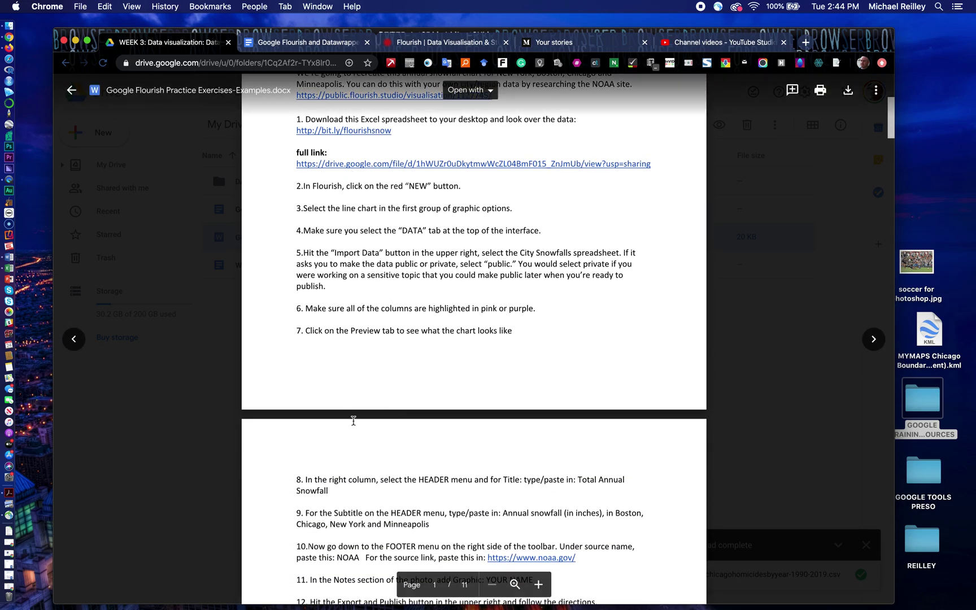
{"action": "scroll", "coordinate": [351, 502], "scroll_direction": "down", "scroll_amount": 2}
{"action": "scroll", "coordinate": [351, 502], "scroll_direction": "down", "scroll_amount": 3}
{"action": "scroll", "coordinate": [351, 503], "scroll_direction": "down", "scroll_amount": 6}
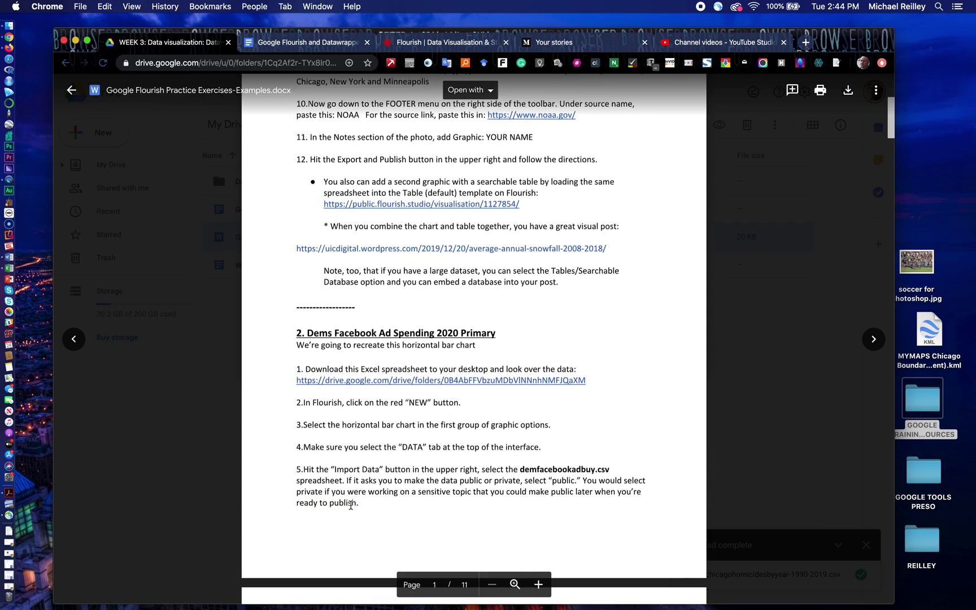
{"action": "scroll", "coordinate": [352, 505], "scroll_direction": "down", "scroll_amount": 3}
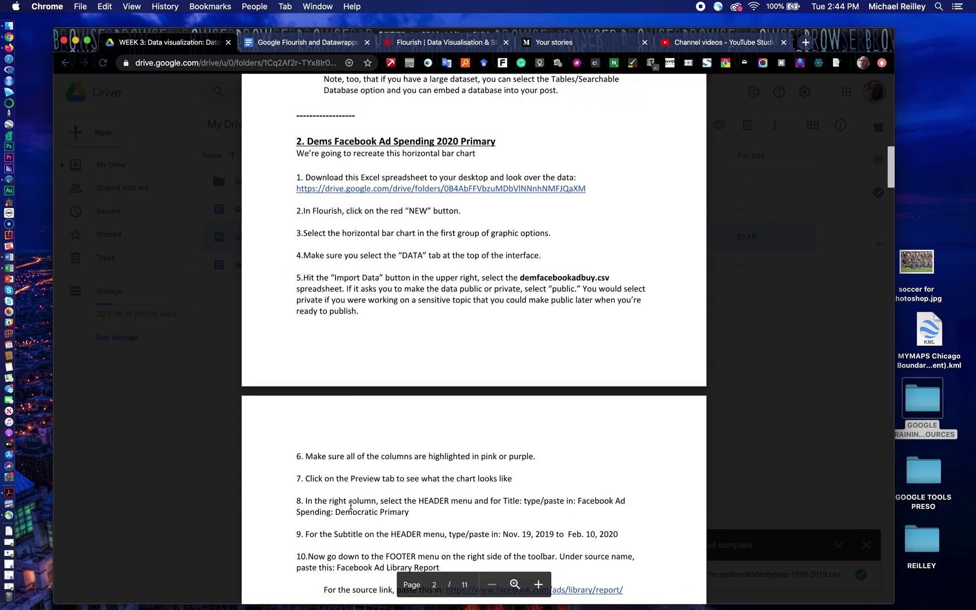
{"action": "scroll", "coordinate": [351, 505], "scroll_direction": "down", "scroll_amount": 2}
{"action": "scroll", "coordinate": [351, 505], "scroll_direction": "down", "scroll_amount": 1}
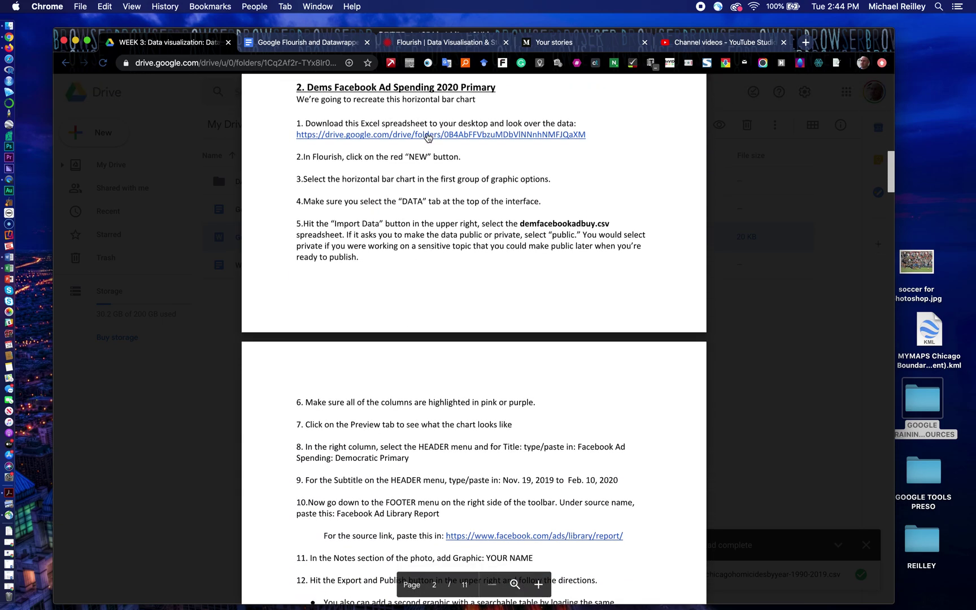
{"action": "scroll", "coordinate": [411, 404], "scroll_direction": "down", "scroll_amount": 10}
{"action": "scroll", "coordinate": [411, 408], "scroll_direction": "down", "scroll_amount": 3}
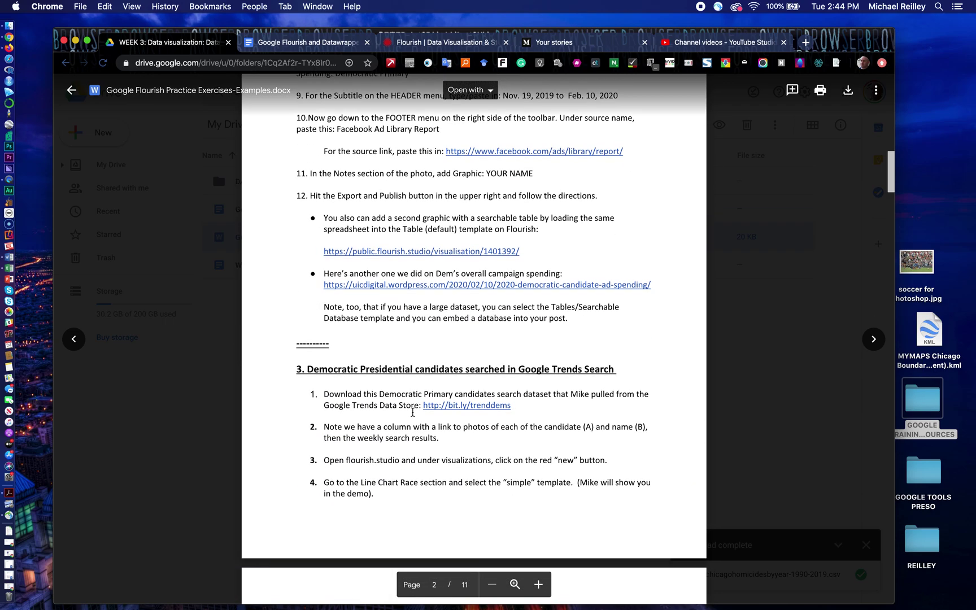
{"action": "scroll", "coordinate": [413, 412], "scroll_direction": "down", "scroll_amount": 2}
{"action": "scroll", "coordinate": [413, 412], "scroll_direction": "down", "scroll_amount": 1}
{"action": "scroll", "coordinate": [413, 412], "scroll_direction": "down", "scroll_amount": 1}
{"action": "scroll", "coordinate": [412, 412], "scroll_direction": "down", "scroll_amount": 1}
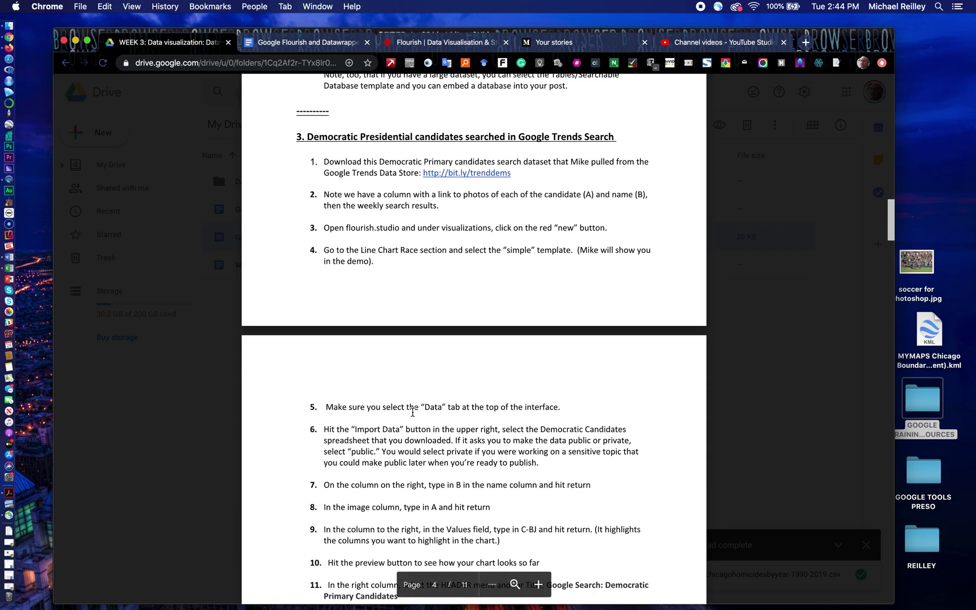
{"action": "scroll", "coordinate": [413, 412], "scroll_direction": "down", "scroll_amount": 4}
{"action": "scroll", "coordinate": [413, 412], "scroll_direction": "down", "scroll_amount": 6}
{"action": "scroll", "coordinate": [412, 413], "scroll_direction": "down", "scroll_amount": 4}
{"action": "scroll", "coordinate": [413, 412], "scroll_direction": "down", "scroll_amount": 1}
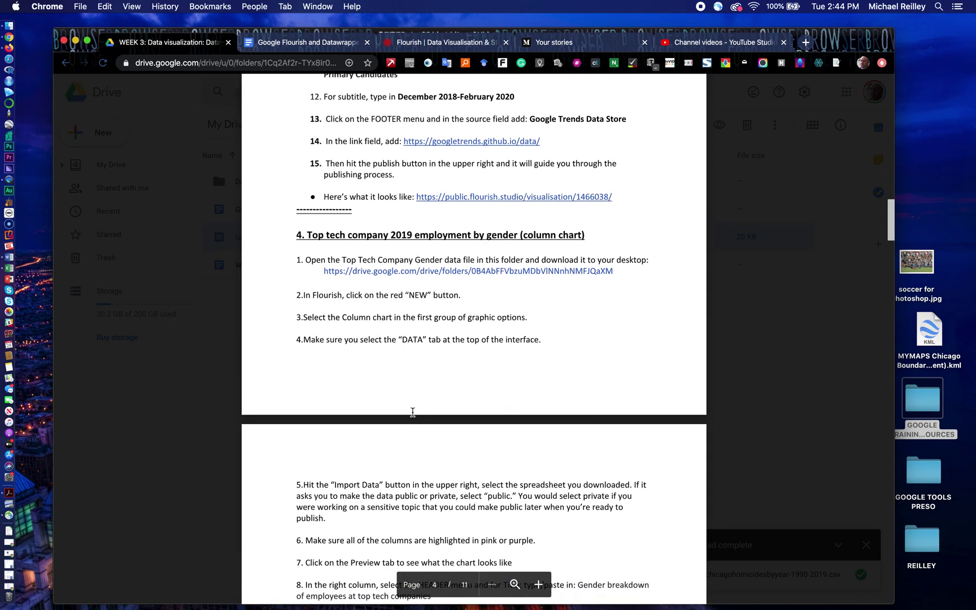
{"action": "scroll", "coordinate": [413, 413], "scroll_direction": "down", "scroll_amount": 1}
{"action": "scroll", "coordinate": [413, 412], "scroll_direction": "down", "scroll_amount": 4}
{"action": "scroll", "coordinate": [413, 412], "scroll_direction": "down", "scroll_amount": 1}
{"action": "scroll", "coordinate": [412, 412], "scroll_direction": "down", "scroll_amount": 3}
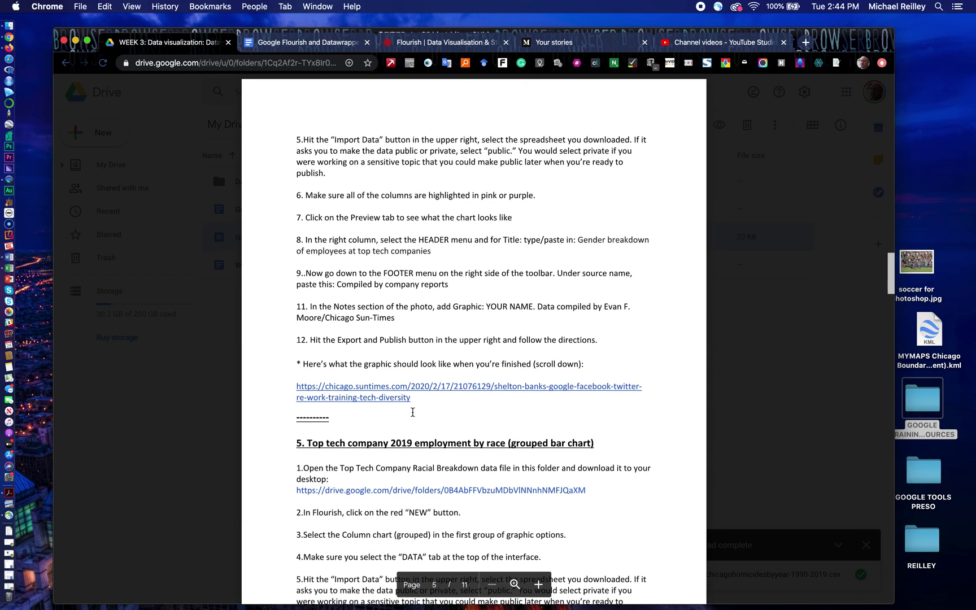
{"action": "scroll", "coordinate": [412, 413], "scroll_direction": "down", "scroll_amount": 4}
{"action": "scroll", "coordinate": [413, 412], "scroll_direction": "down", "scroll_amount": 1}
{"action": "scroll", "coordinate": [413, 412], "scroll_direction": "down", "scroll_amount": 1}
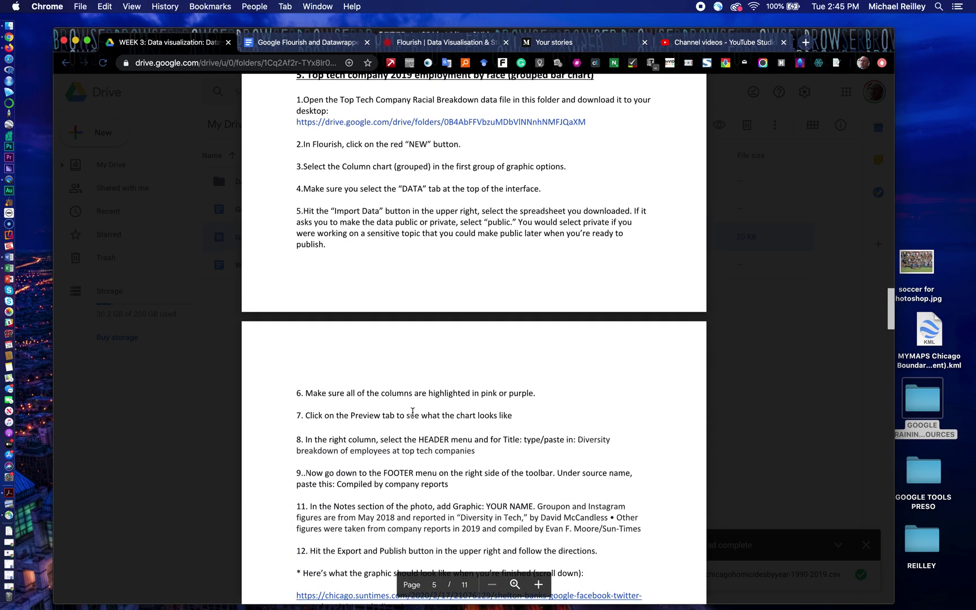
{"action": "scroll", "coordinate": [413, 412], "scroll_direction": "down", "scroll_amount": 2}
{"action": "scroll", "coordinate": [412, 412], "scroll_direction": "down", "scroll_amount": 5}
{"action": "scroll", "coordinate": [413, 412], "scroll_direction": "down", "scroll_amount": 1}
{"action": "scroll", "coordinate": [413, 412], "scroll_direction": "down", "scroll_amount": 1}
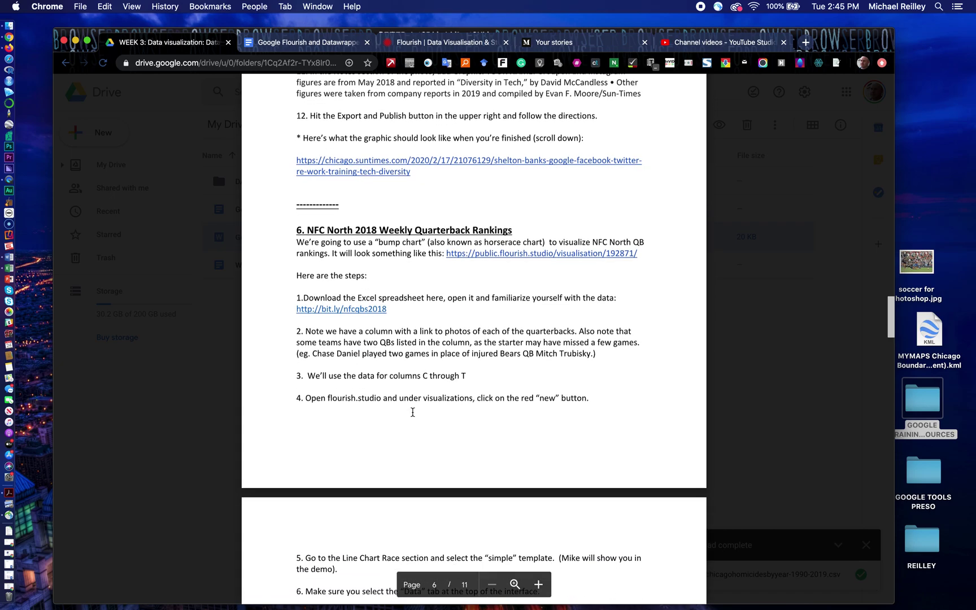
{"action": "scroll", "coordinate": [412, 413], "scroll_direction": "down", "scroll_amount": 1}
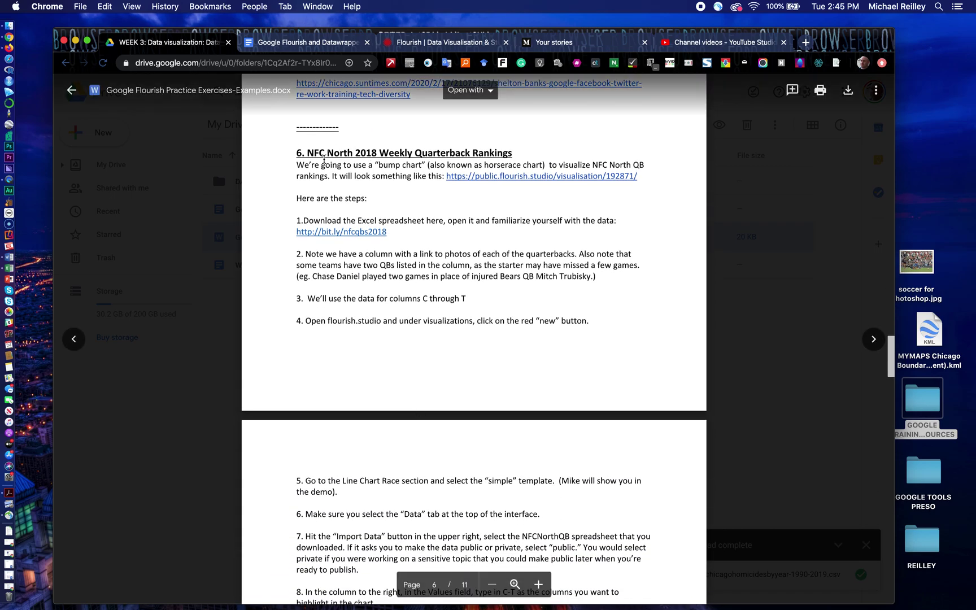
{"action": "mouse_move", "coordinate": [491, 156]}
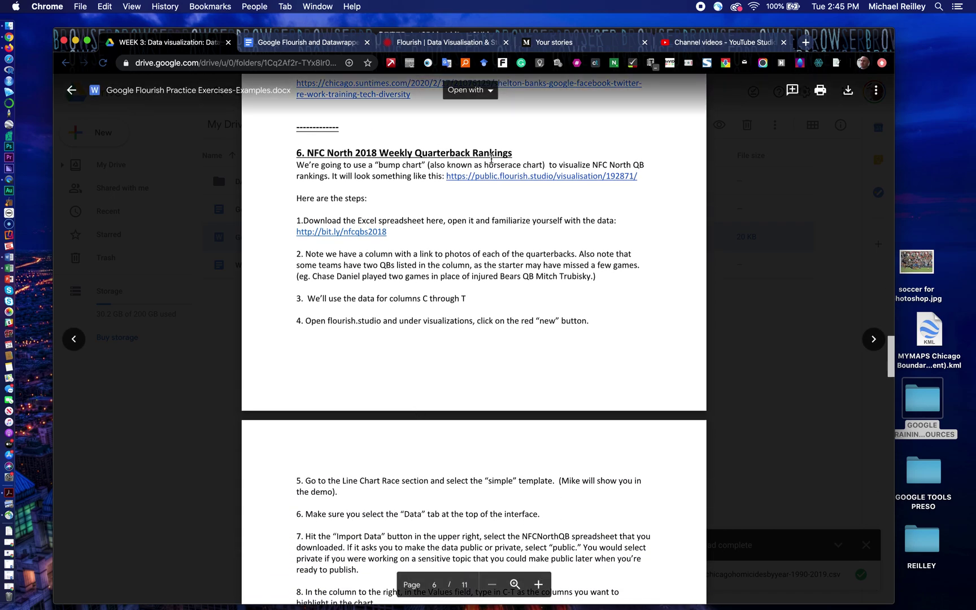
{"action": "scroll", "coordinate": [423, 347], "scroll_direction": "down", "scroll_amount": 1}
{"action": "scroll", "coordinate": [424, 347], "scroll_direction": "down", "scroll_amount": 3}
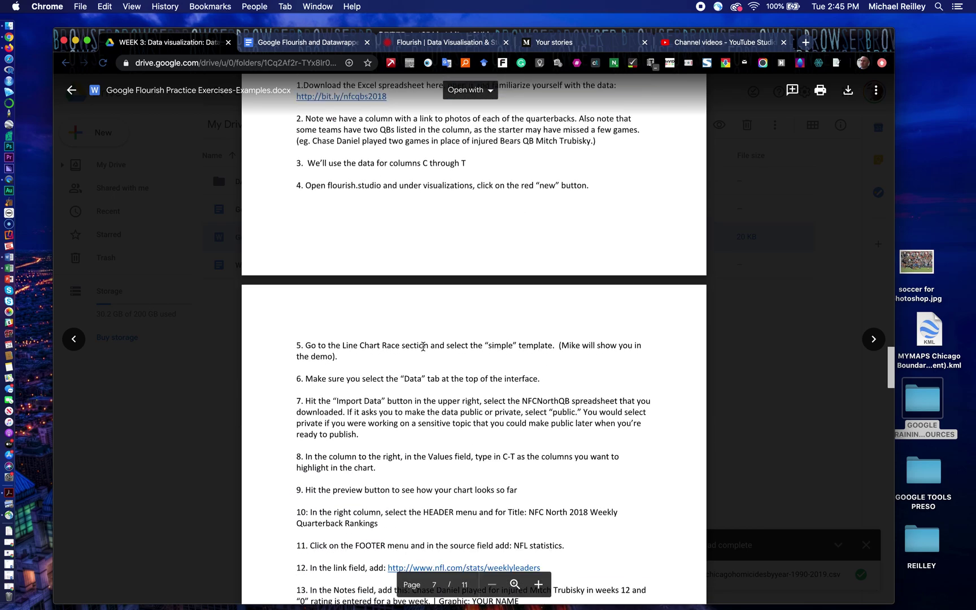
{"action": "scroll", "coordinate": [423, 347], "scroll_direction": "down", "scroll_amount": 1}
{"action": "scroll", "coordinate": [424, 348], "scroll_direction": "down", "scroll_amount": 2}
{"action": "scroll", "coordinate": [423, 347], "scroll_direction": "down", "scroll_amount": 3}
{"action": "scroll", "coordinate": [423, 347], "scroll_direction": "down", "scroll_amount": 1}
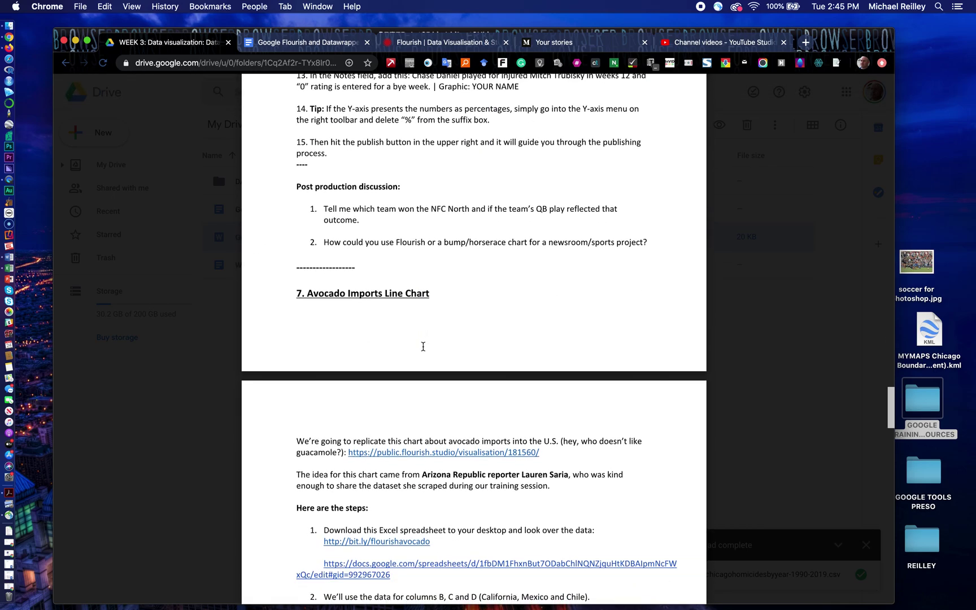
{"action": "scroll", "coordinate": [424, 347], "scroll_direction": "down", "scroll_amount": 1}
{"action": "scroll", "coordinate": [424, 347], "scroll_direction": "down", "scroll_amount": 1}
{"action": "scroll", "coordinate": [423, 348], "scroll_direction": "down", "scroll_amount": 3}
{"action": "scroll", "coordinate": [423, 347], "scroll_direction": "down", "scroll_amount": 5}
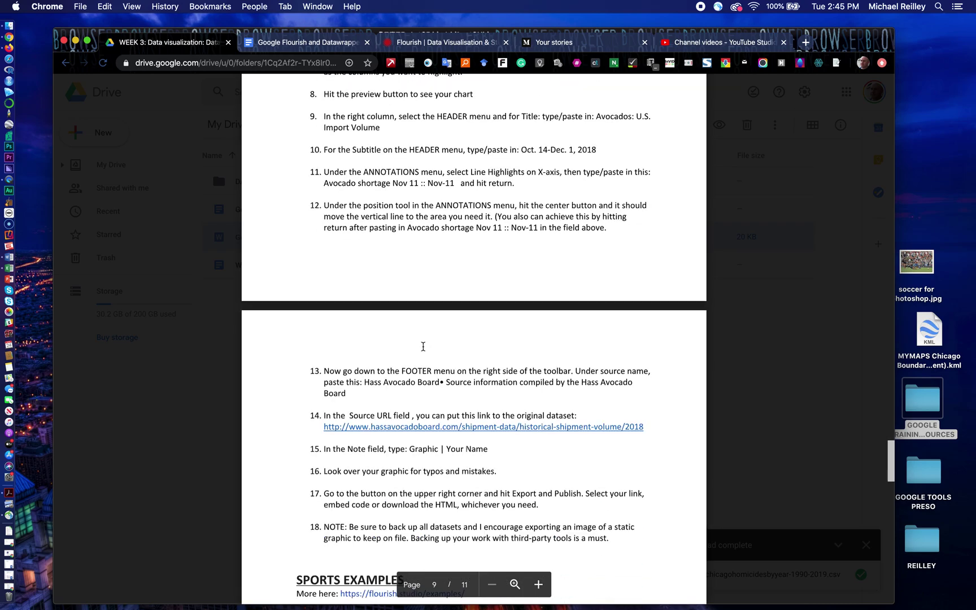
{"action": "scroll", "coordinate": [423, 347], "scroll_direction": "down", "scroll_amount": 3}
{"action": "scroll", "coordinate": [423, 347], "scroll_direction": "down", "scroll_amount": 3}
{"action": "scroll", "coordinate": [423, 351], "scroll_direction": "down", "scroll_amount": 1}
{"action": "scroll", "coordinate": [424, 352], "scroll_direction": "down", "scroll_amount": 3}
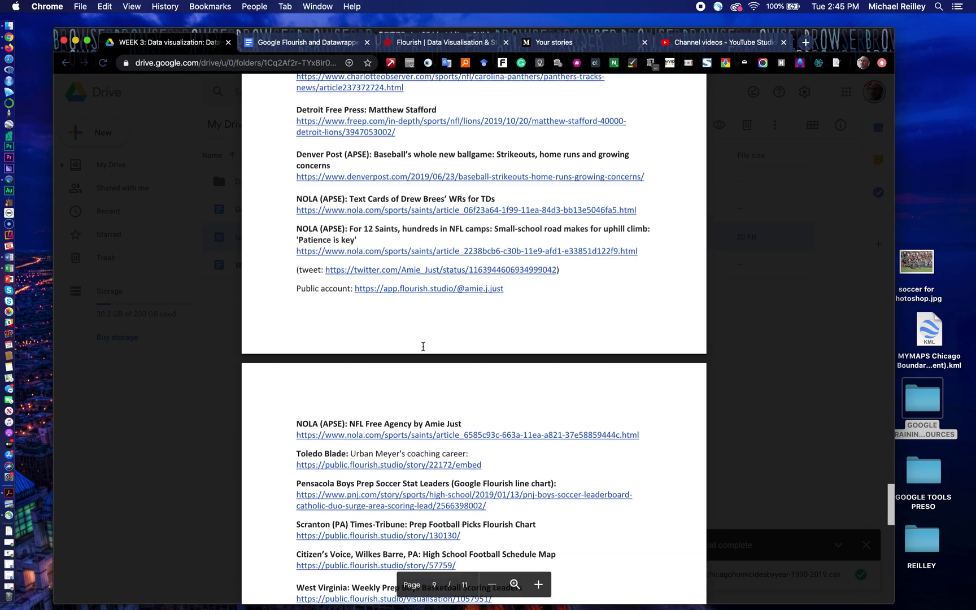
{"action": "scroll", "coordinate": [424, 351], "scroll_direction": "down", "scroll_amount": 2}
{"action": "scroll", "coordinate": [423, 351], "scroll_direction": "down", "scroll_amount": 5}
{"action": "scroll", "coordinate": [423, 351], "scroll_direction": "down", "scroll_amount": 2}
{"action": "scroll", "coordinate": [424, 350], "scroll_direction": "down", "scroll_amount": 1}
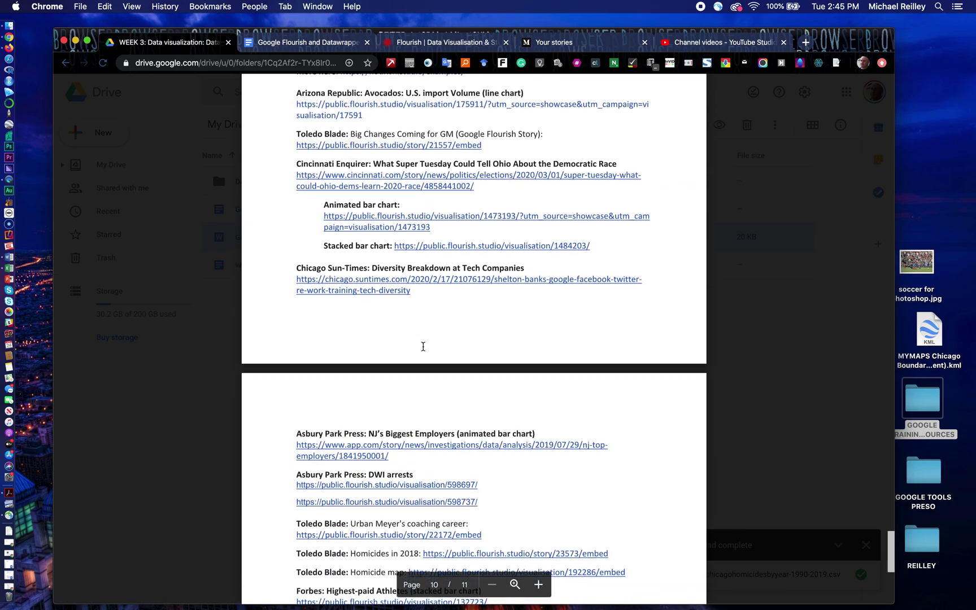
{"action": "scroll", "coordinate": [423, 349], "scroll_direction": "down", "scroll_amount": 1}
{"action": "scroll", "coordinate": [424, 347], "scroll_direction": "up", "scroll_amount": 1}
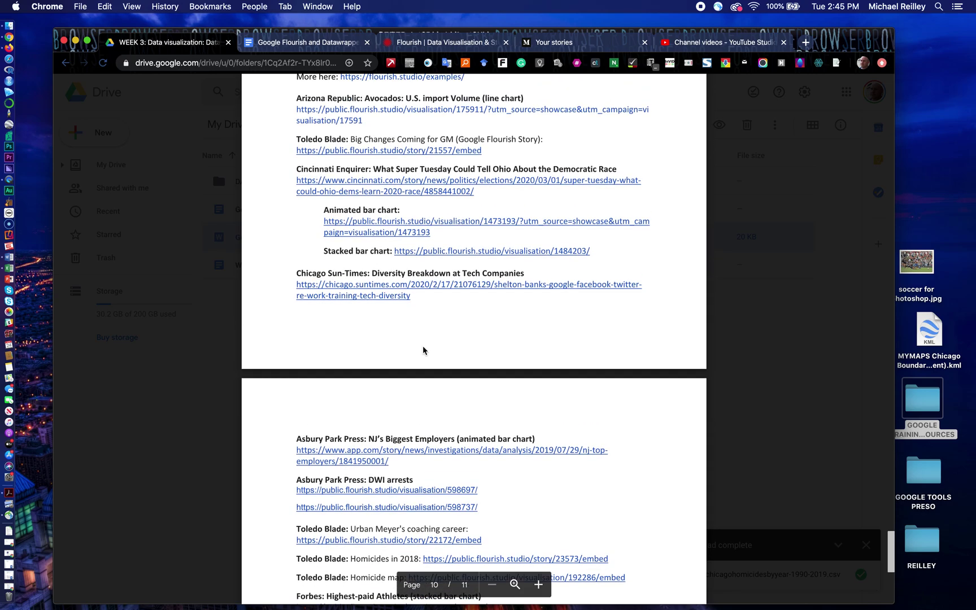
{"action": "scroll", "coordinate": [424, 348], "scroll_direction": "up", "scroll_amount": 3}
{"action": "scroll", "coordinate": [423, 347], "scroll_direction": "up", "scroll_amount": 2}
{"action": "scroll", "coordinate": [423, 347], "scroll_direction": "up", "scroll_amount": 5}
{"action": "scroll", "coordinate": [423, 347], "scroll_direction": "up", "scroll_amount": 5}
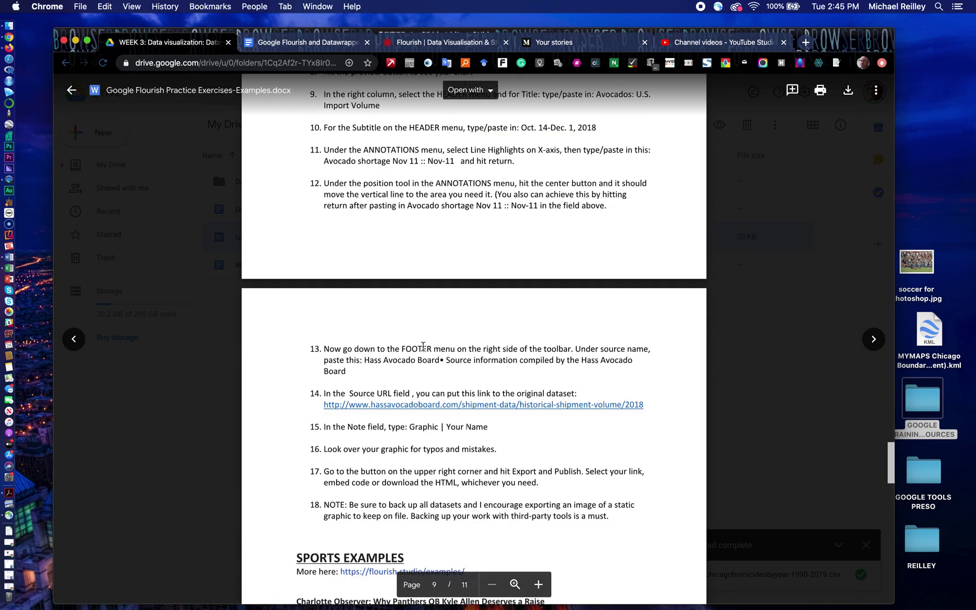
{"action": "scroll", "coordinate": [424, 347], "scroll_direction": "up", "scroll_amount": 5}
{"action": "scroll", "coordinate": [423, 347], "scroll_direction": "up", "scroll_amount": 5}
{"action": "scroll", "coordinate": [423, 347], "scroll_direction": "up", "scroll_amount": 5}
{"action": "scroll", "coordinate": [424, 347], "scroll_direction": "up", "scroll_amount": 5}
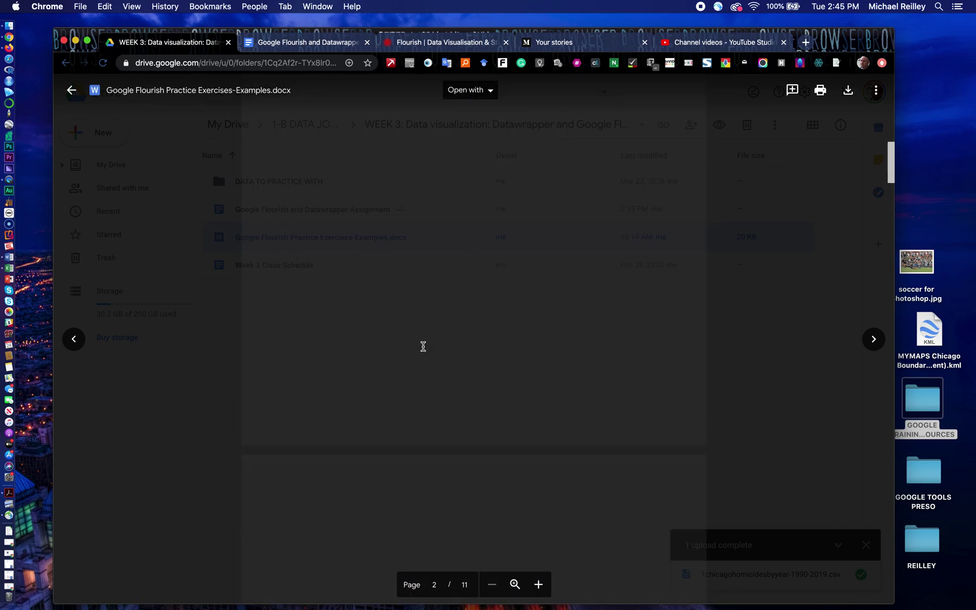
{"action": "scroll", "coordinate": [423, 348], "scroll_direction": "up", "scroll_amount": 2}
{"action": "scroll", "coordinate": [424, 348], "scroll_direction": "up", "scroll_amount": 3}
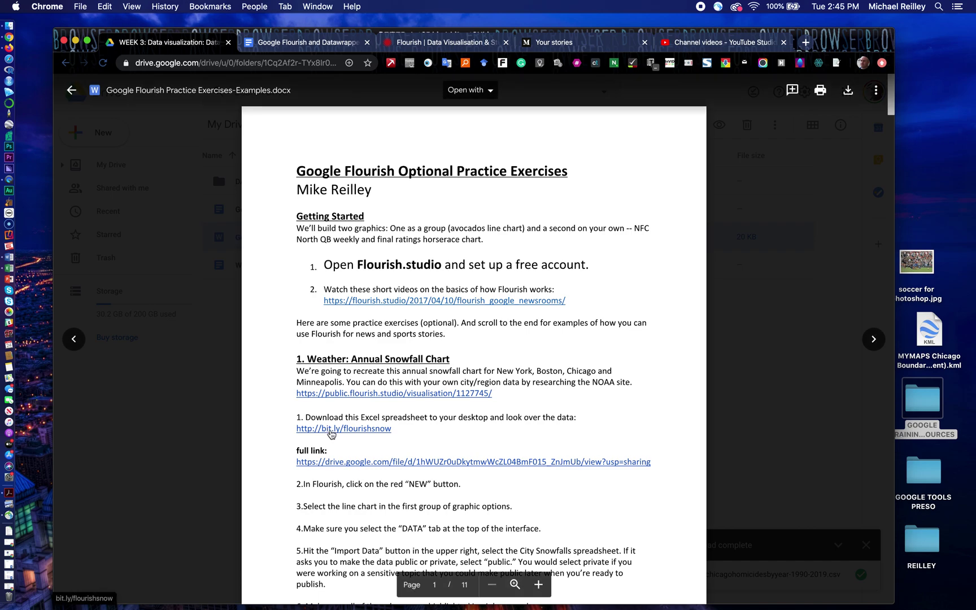
Step: Follow the bit.ly/flourishsnow link to preview City Snowfalls By Year.xlsx
{"action": "left_click", "coordinate": [331, 429]}
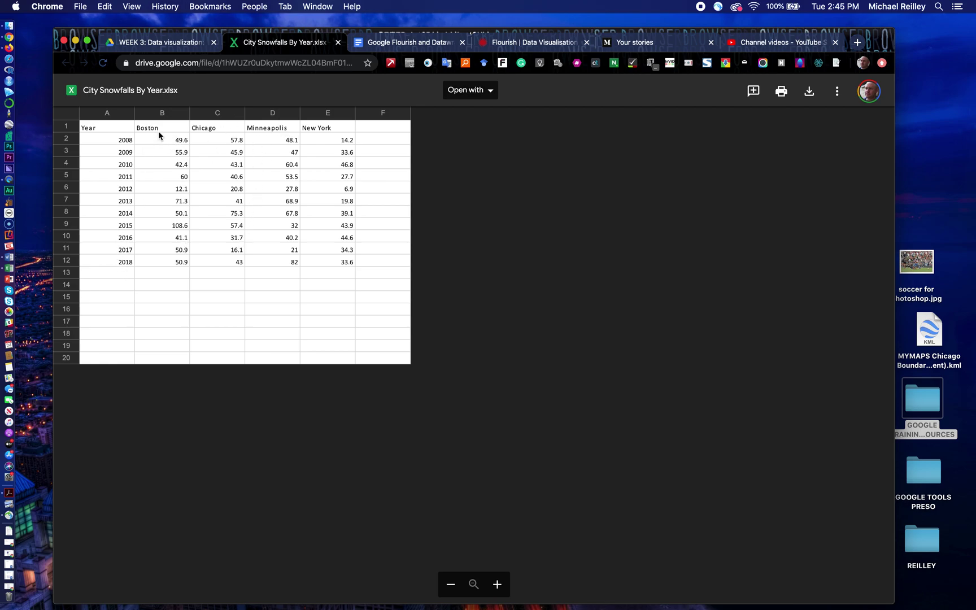
Step: Download City Snowfalls By Year.xlsx to the desktop and return to the Flourish and Datawrapper assignment doc
{"action": "left_click", "coordinate": [809, 95]}
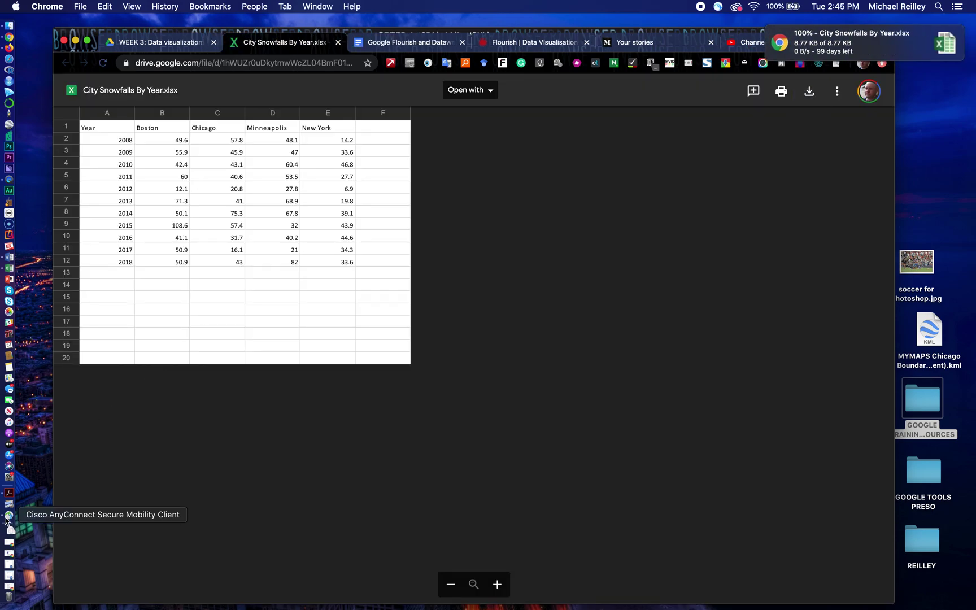
{"action": "left_click", "coordinate": [8, 533]}
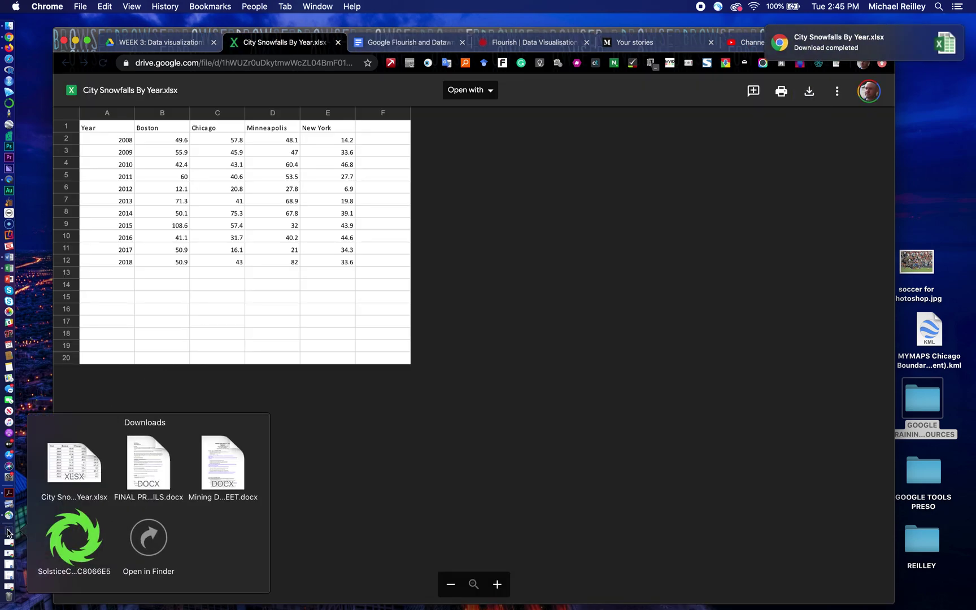
{"action": "mouse_move", "coordinate": [68, 463]}
{"action": "left_mouse_down"}
{"action": "mouse_move", "coordinate": [32, 373]}
{"action": "mouse_move", "coordinate": [33, 347]}
{"action": "left_mouse_up"}
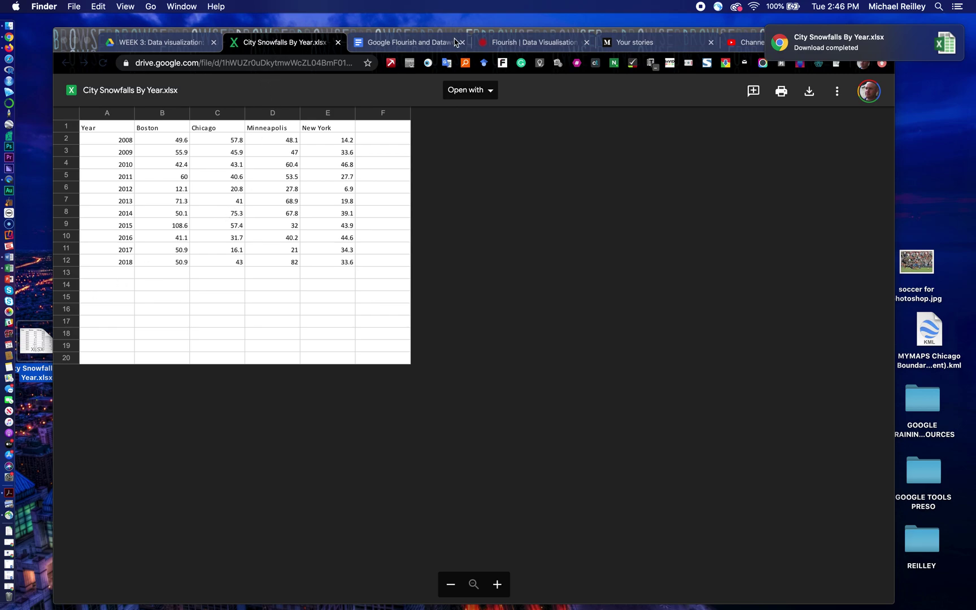
{"action": "left_click", "coordinate": [420, 45]}
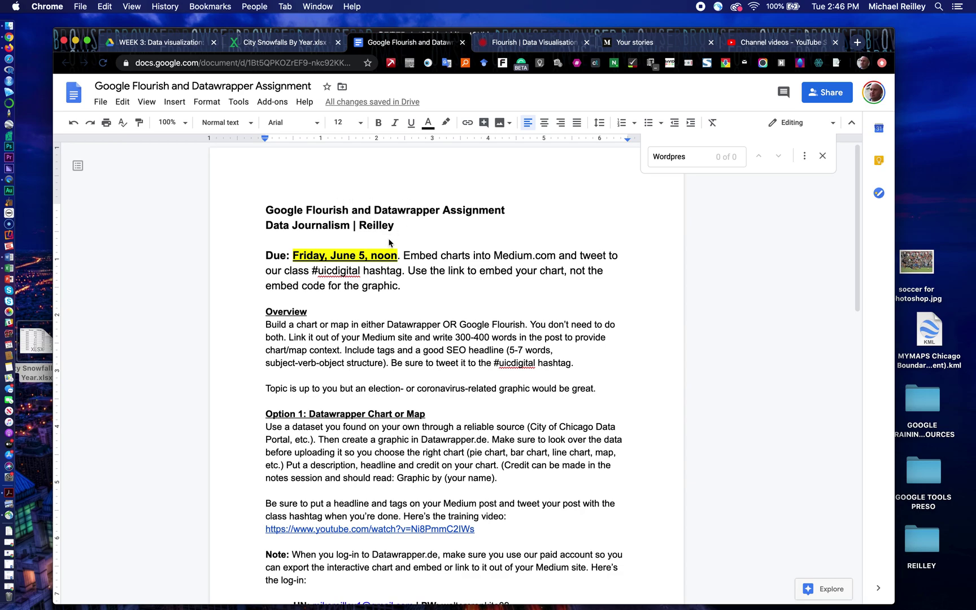
{"action": "scroll", "coordinate": [419, 369], "scroll_direction": "down", "scroll_amount": 1}
{"action": "scroll", "coordinate": [418, 368], "scroll_direction": "down", "scroll_amount": 3}
{"action": "scroll", "coordinate": [419, 369], "scroll_direction": "down", "scroll_amount": 1}
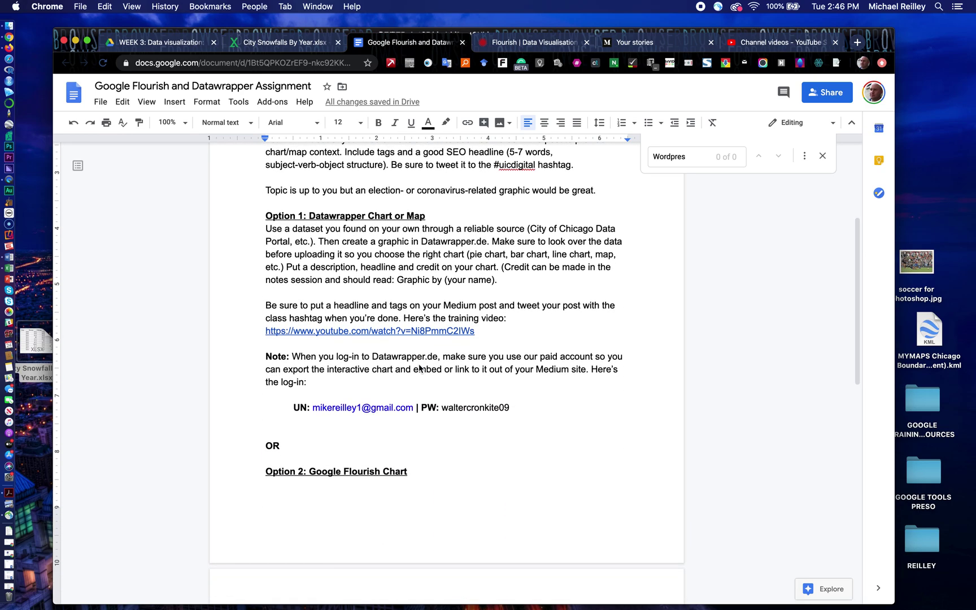
{"action": "scroll", "coordinate": [418, 368], "scroll_direction": "down", "scroll_amount": 1}
{"action": "scroll", "coordinate": [419, 369], "scroll_direction": "down", "scroll_amount": 1}
{"action": "scroll", "coordinate": [419, 368], "scroll_direction": "down", "scroll_amount": 3}
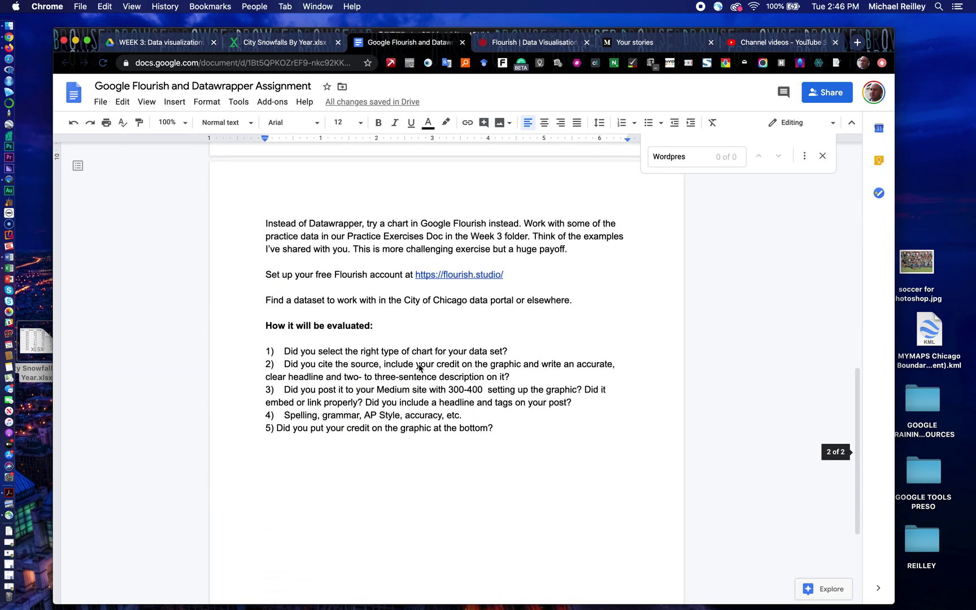
{"action": "scroll", "coordinate": [420, 369], "scroll_direction": "down", "scroll_amount": 1}
{"action": "scroll", "coordinate": [418, 369], "scroll_direction": "down", "scroll_amount": 1}
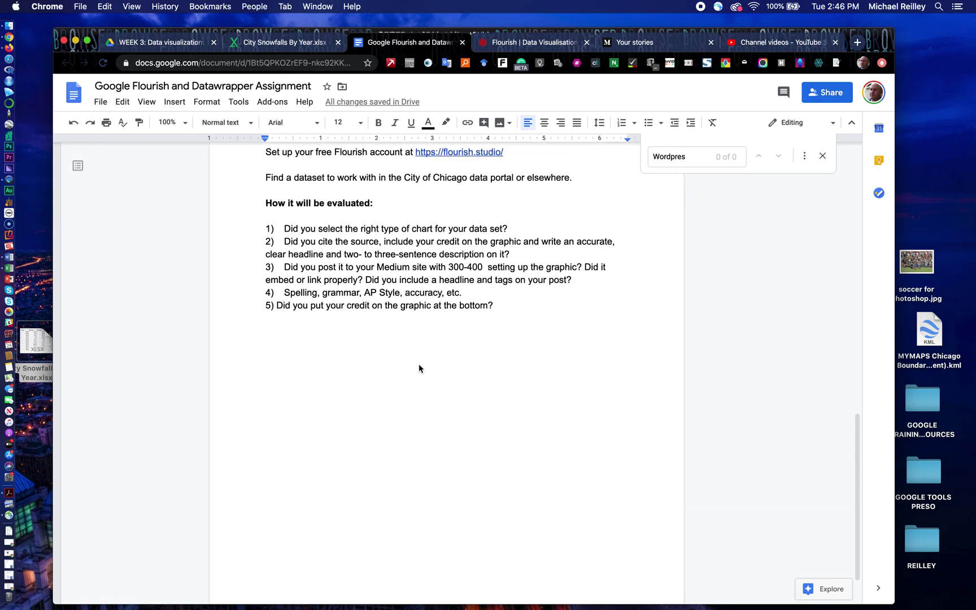
{"action": "scroll", "coordinate": [418, 364], "scroll_direction": "up", "scroll_amount": 3}
{"action": "scroll", "coordinate": [419, 364], "scroll_direction": "up", "scroll_amount": 2}
{"action": "scroll", "coordinate": [419, 363], "scroll_direction": "up", "scroll_amount": 3}
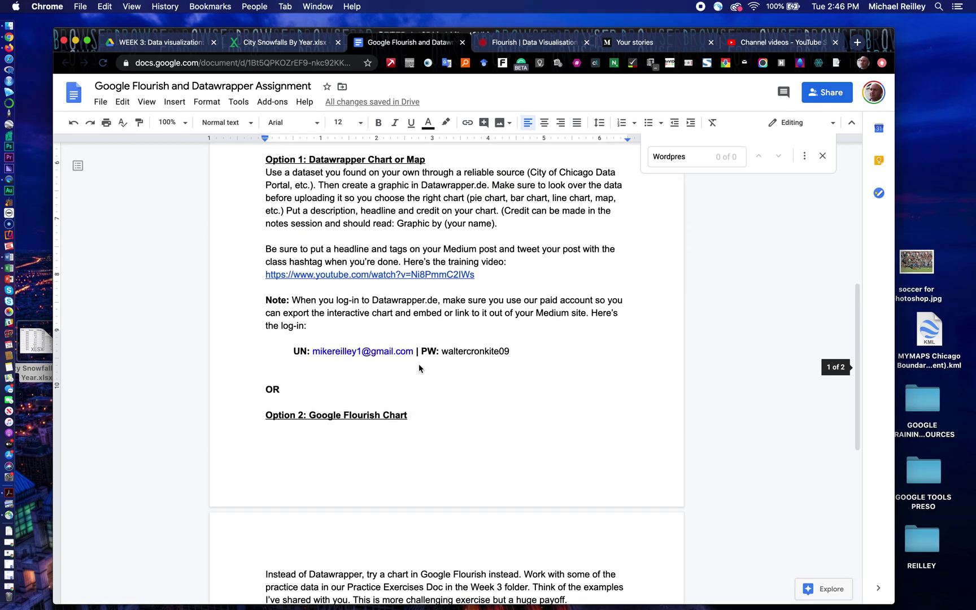
{"action": "scroll", "coordinate": [418, 364], "scroll_direction": "up", "scroll_amount": 1}
{"action": "scroll", "coordinate": [420, 367], "scroll_direction": "up", "scroll_amount": 1}
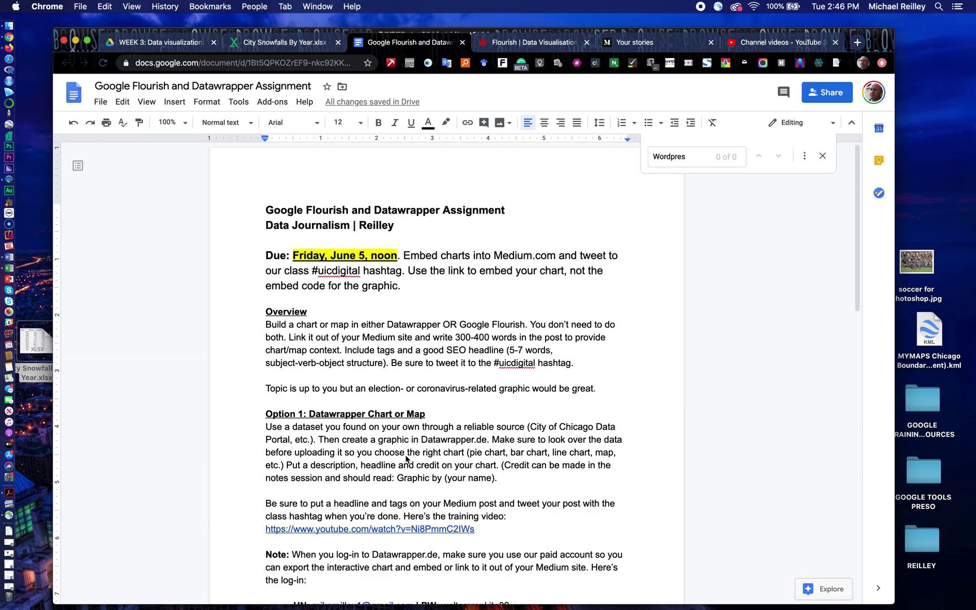
{"action": "scroll", "coordinate": [479, 510], "scroll_direction": "down", "scroll_amount": 1}
{"action": "scroll", "coordinate": [478, 510], "scroll_direction": "down", "scroll_amount": 3}
{"action": "scroll", "coordinate": [479, 510], "scroll_direction": "down", "scroll_amount": 1}
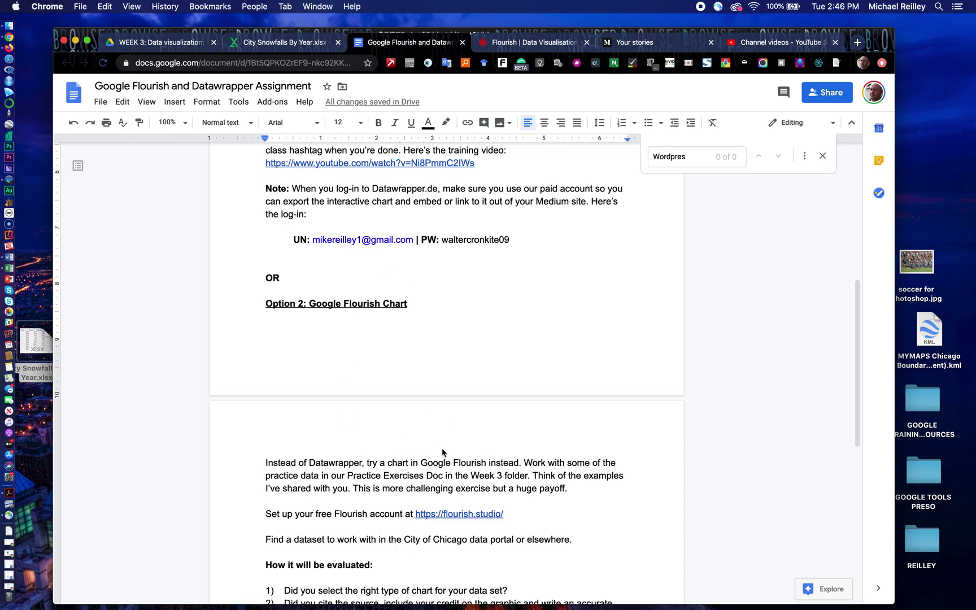
{"action": "scroll", "coordinate": [441, 595], "scroll_direction": "down", "scroll_amount": 1}
{"action": "scroll", "coordinate": [425, 578], "scroll_direction": "down", "scroll_amount": 2}
{"action": "scroll", "coordinate": [425, 577], "scroll_direction": "up", "scroll_amount": 1}
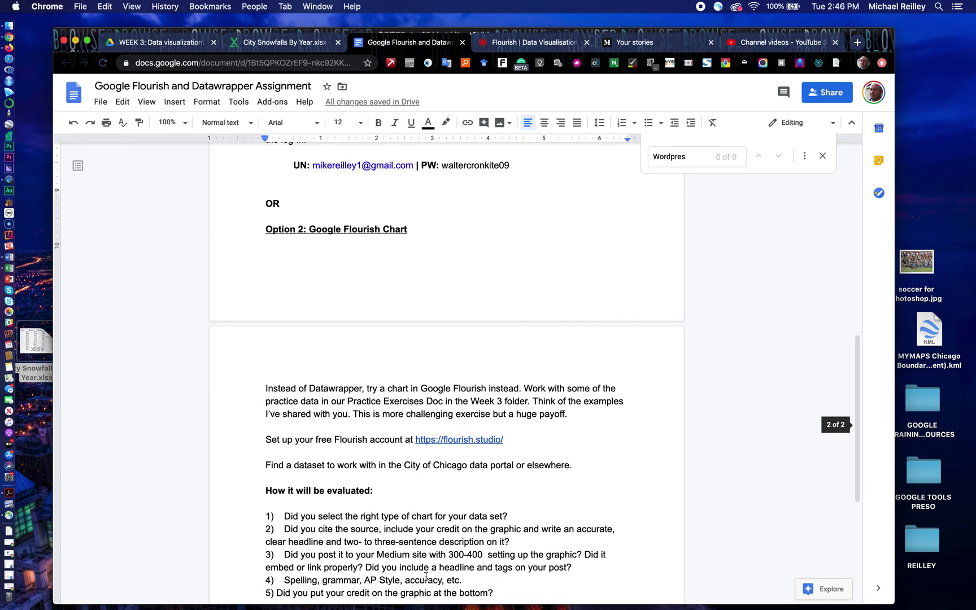
{"action": "scroll", "coordinate": [426, 577], "scroll_direction": "up", "scroll_amount": 4}
{"action": "scroll", "coordinate": [426, 576], "scroll_direction": "up", "scroll_amount": 3}
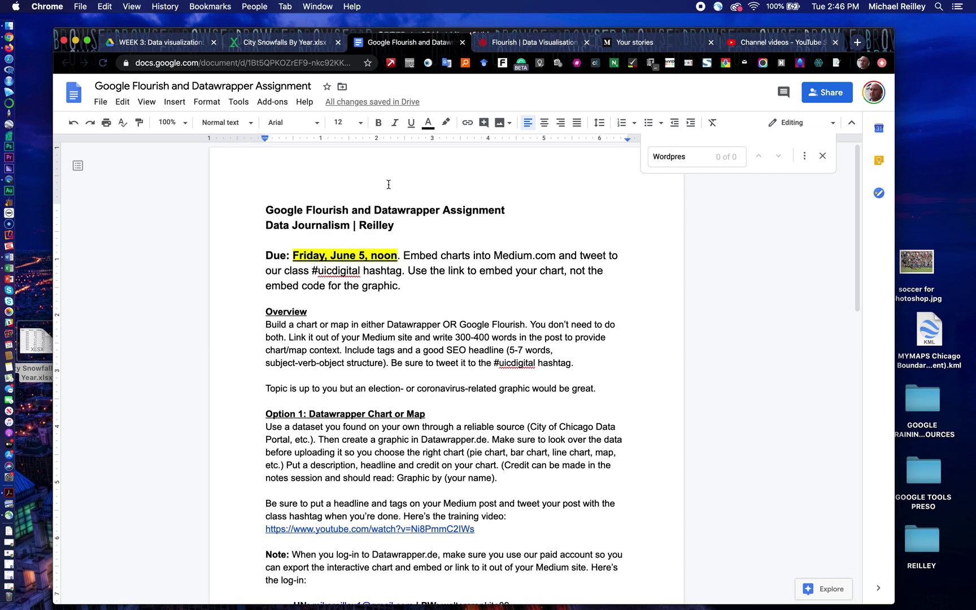
Step: Close the Find bar in the assignment doc and return to Flourish's template gallery
{"action": "left_click", "coordinate": [822, 156]}
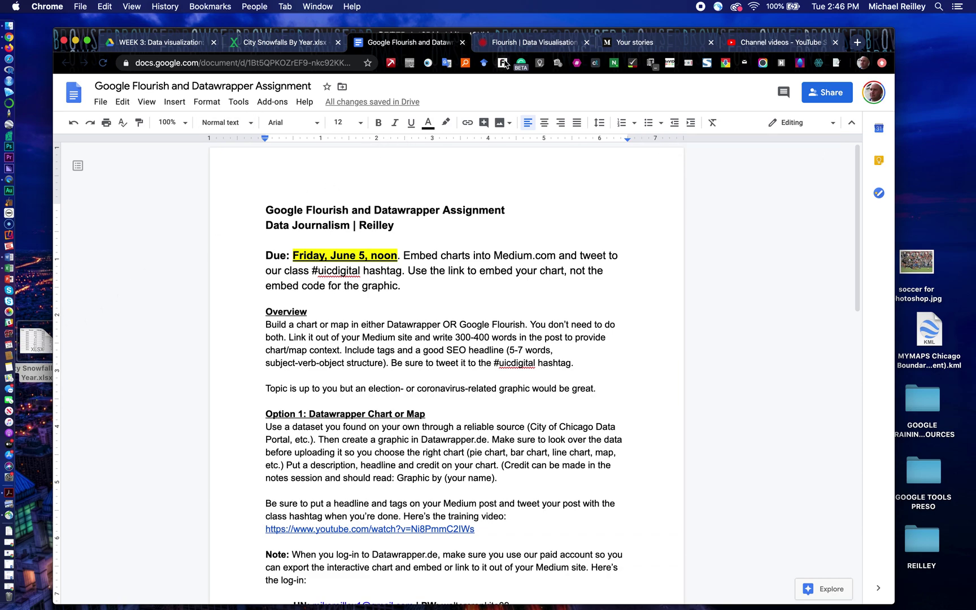
{"action": "left_click", "coordinate": [528, 42]}
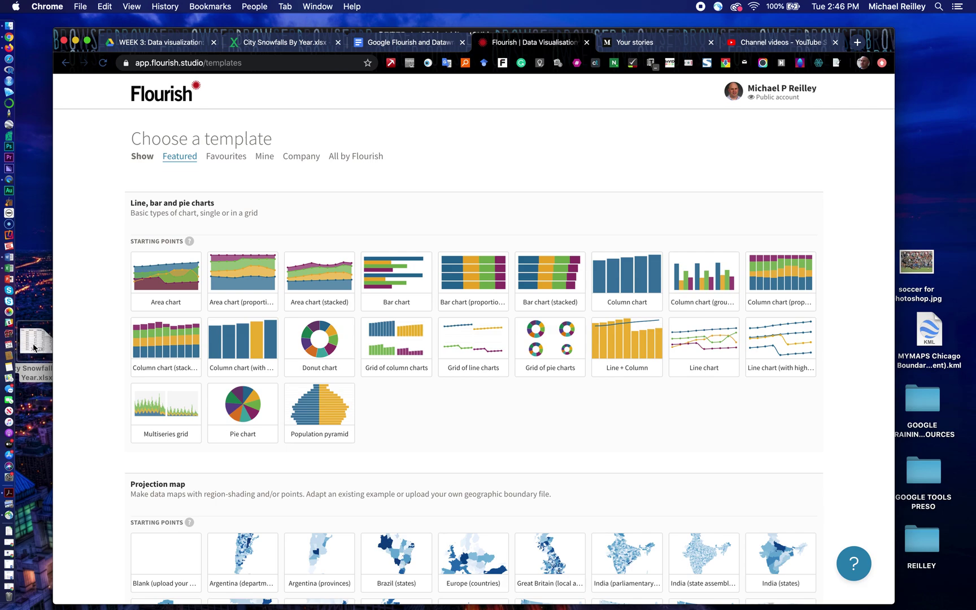
{"action": "mouse_move", "coordinate": [702, 343]}
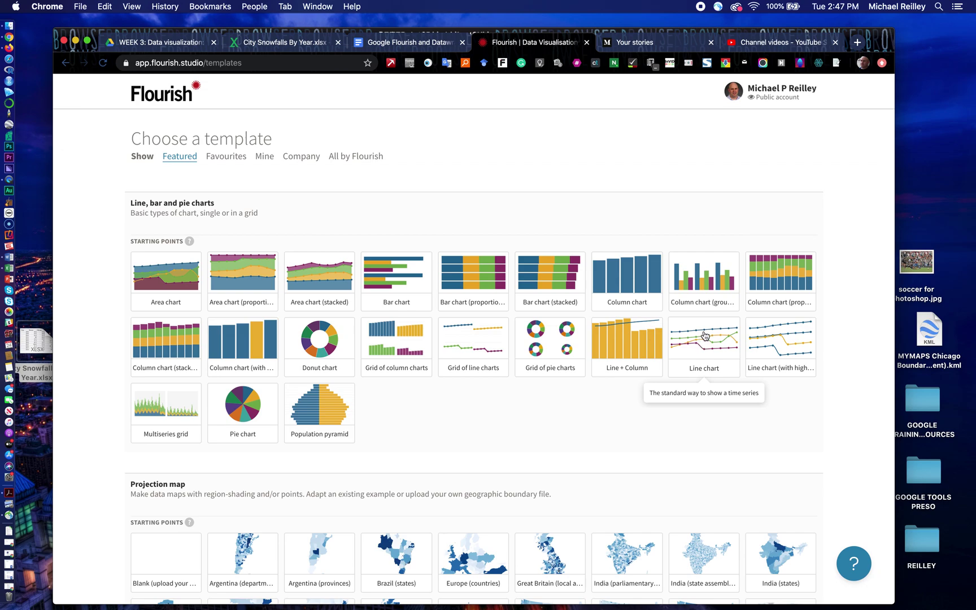
Step: Create a line chart from the template and title it 'City Snowfall by Year'
{"action": "left_click", "coordinate": [704, 335]}
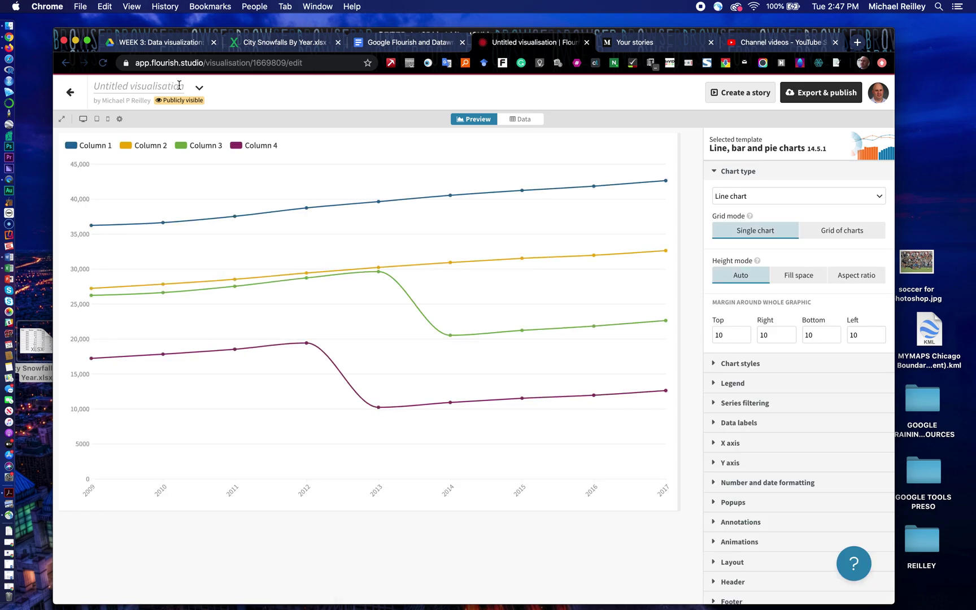
{"action": "left_click", "coordinate": [179, 86]}
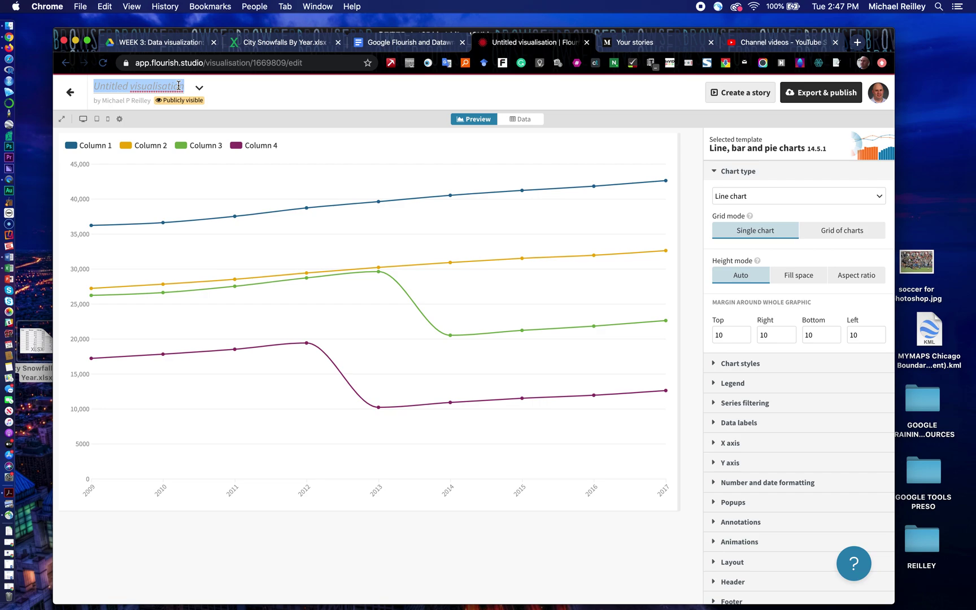
{"action": "type", "text": "C"}
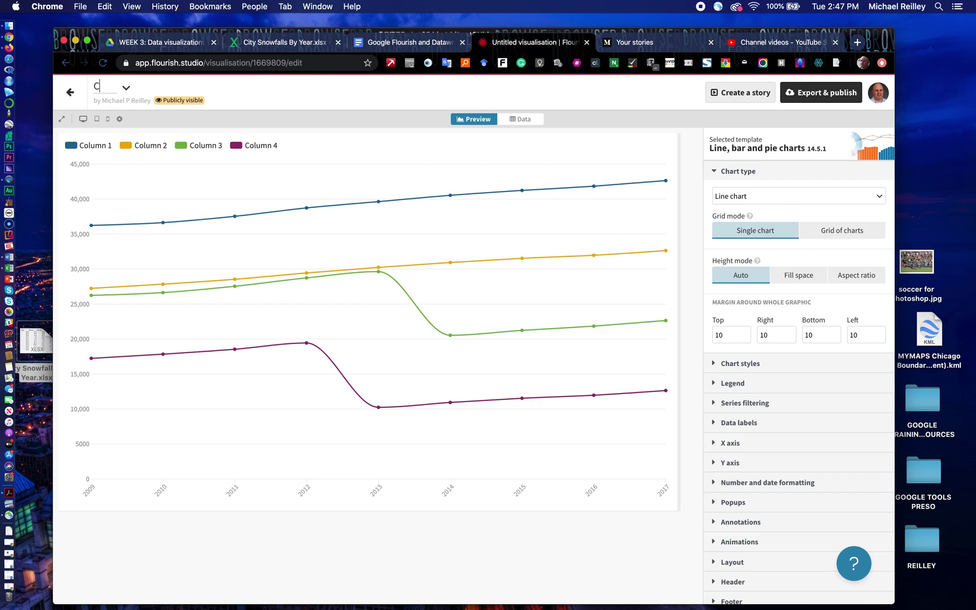
{"action": "type", "text": "ity Snowba"}
{"action": "type", "text": "ll B"}
{"action": "key", "text": "BackSpace"}
{"action": "key", "text": "BackSpace"}
{"action": "key", "text": "BackSpace"}
{"action": "type", "text": "fall"}
{"action": "type", "text": " B"}
{"action": "key", "text": "BackSpace"}
{"action": "type", "text": "by Year"}
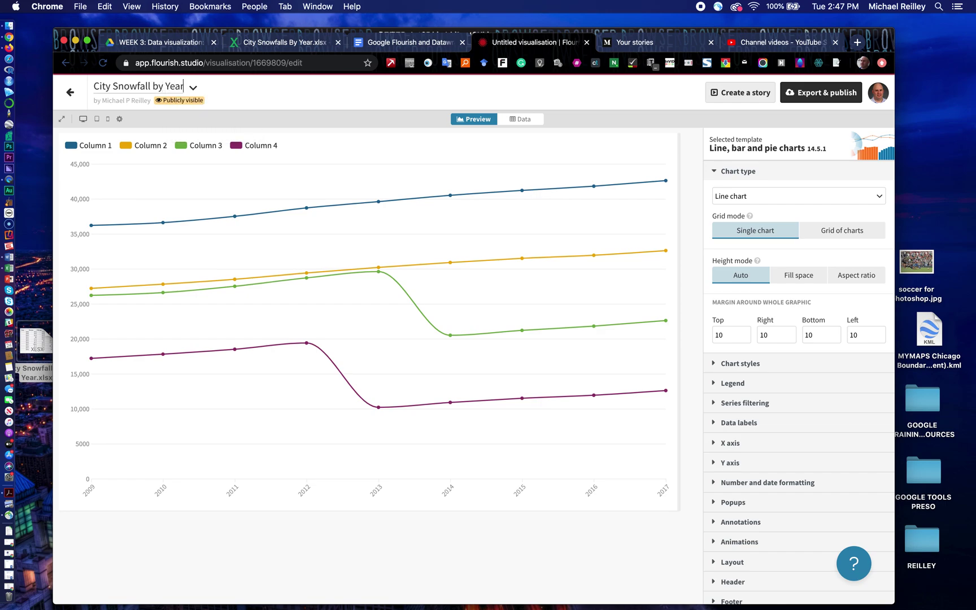
{"action": "key", "text": "Return"}
Step: Preview the chart with values B–D, then set the Values range back to B–E
{"action": "left_click", "coordinate": [523, 121]}
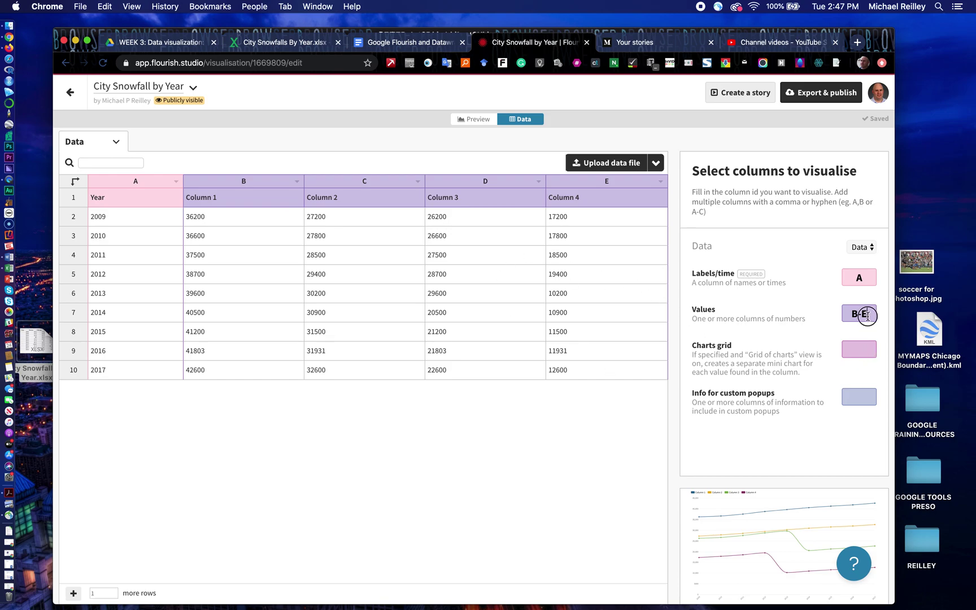
{"action": "left_click_drag", "start_coordinate": [867, 315], "coordinate": [862, 316]}
{"action": "type", "text": "D"}
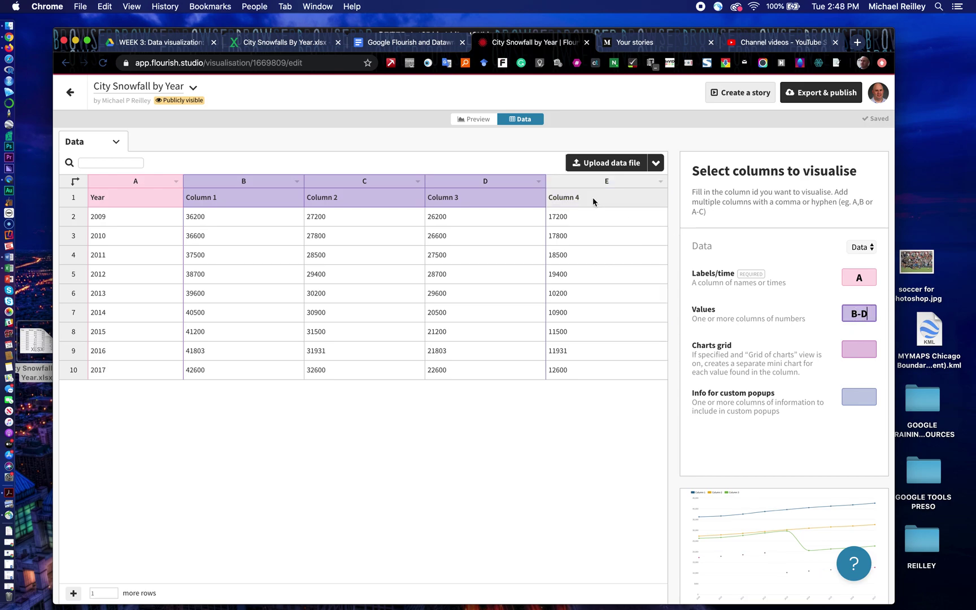
{"action": "left_click", "coordinate": [476, 122]}
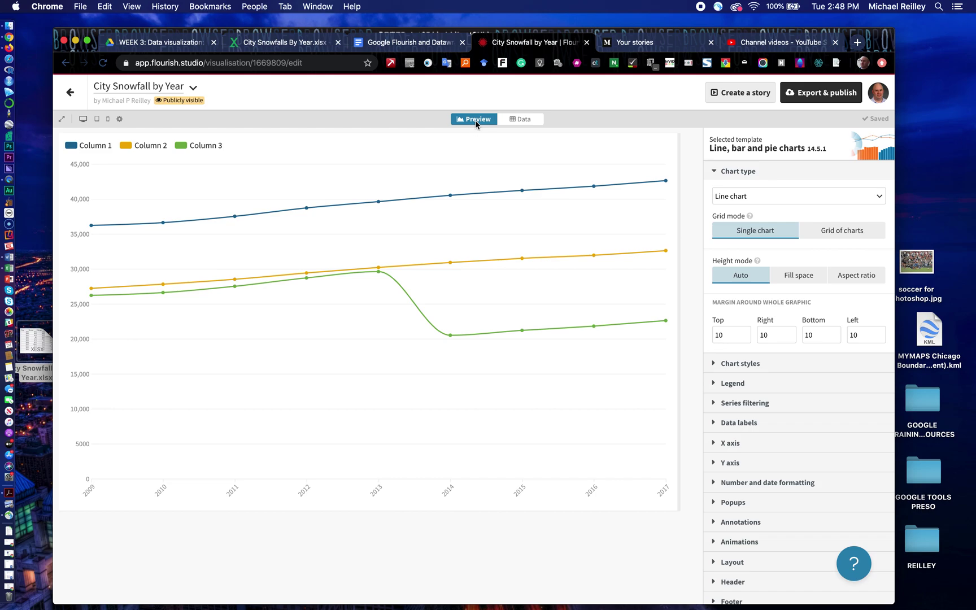
{"action": "left_click", "coordinate": [522, 120]}
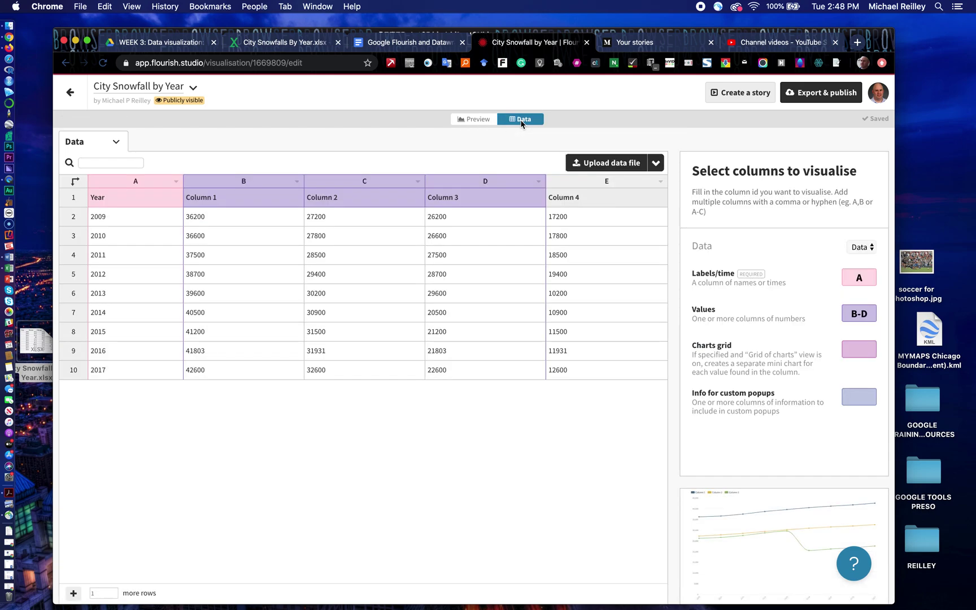
{"action": "left_click", "coordinate": [872, 313]}
{"action": "key", "text": "BackSpace"}
{"action": "type", "text": "E"}
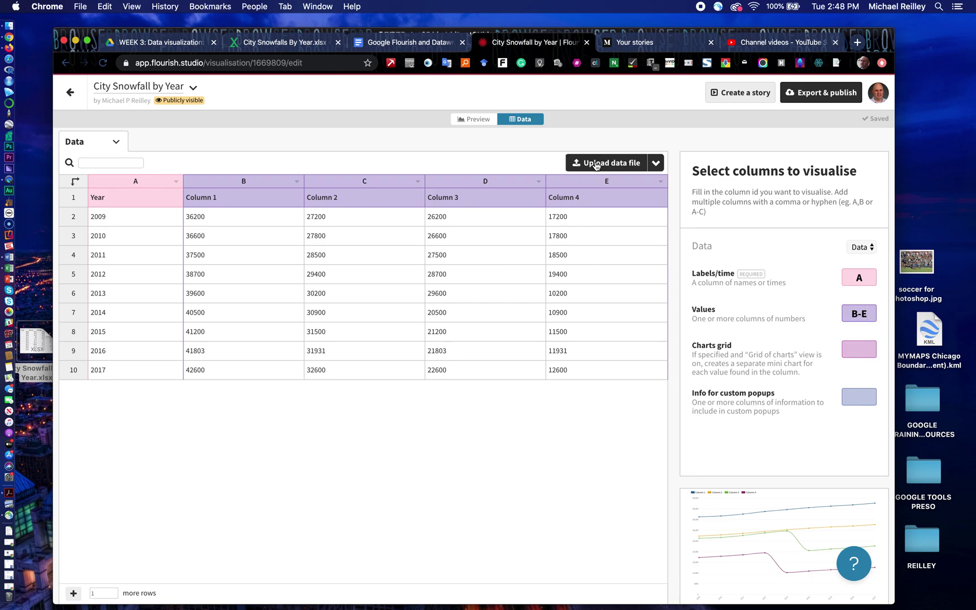
Step: Import City Snowfalls By Year.xlsx publicly as the chart data and preview the chart
{"action": "left_click", "coordinate": [596, 165]}
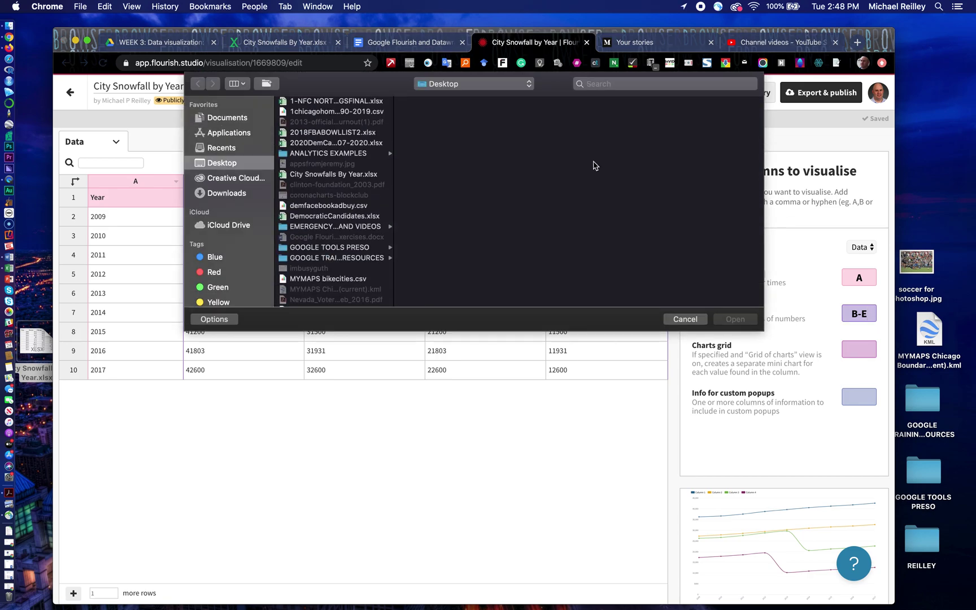
{"action": "left_click", "coordinate": [351, 174]}
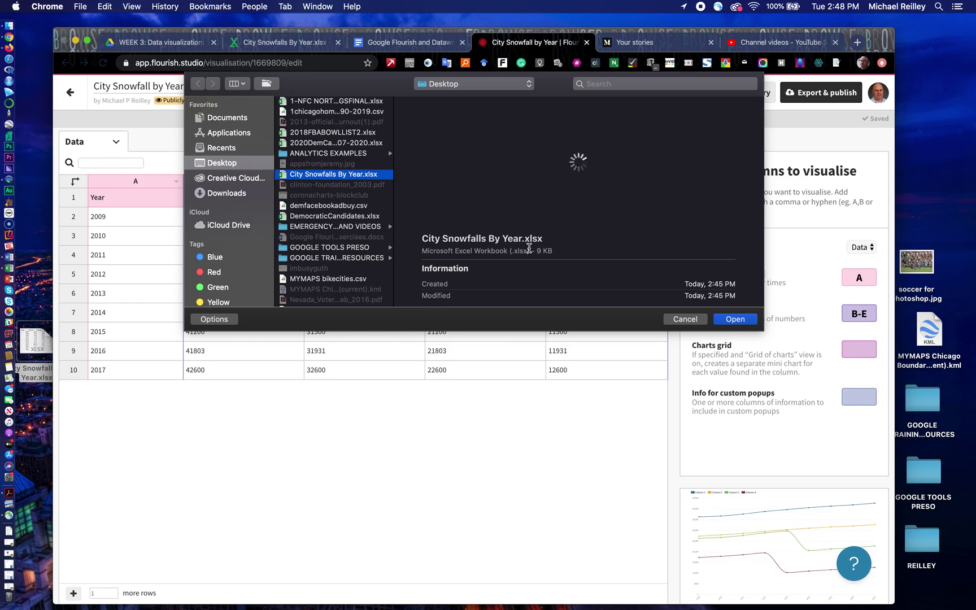
{"action": "left_click", "coordinate": [735, 319]}
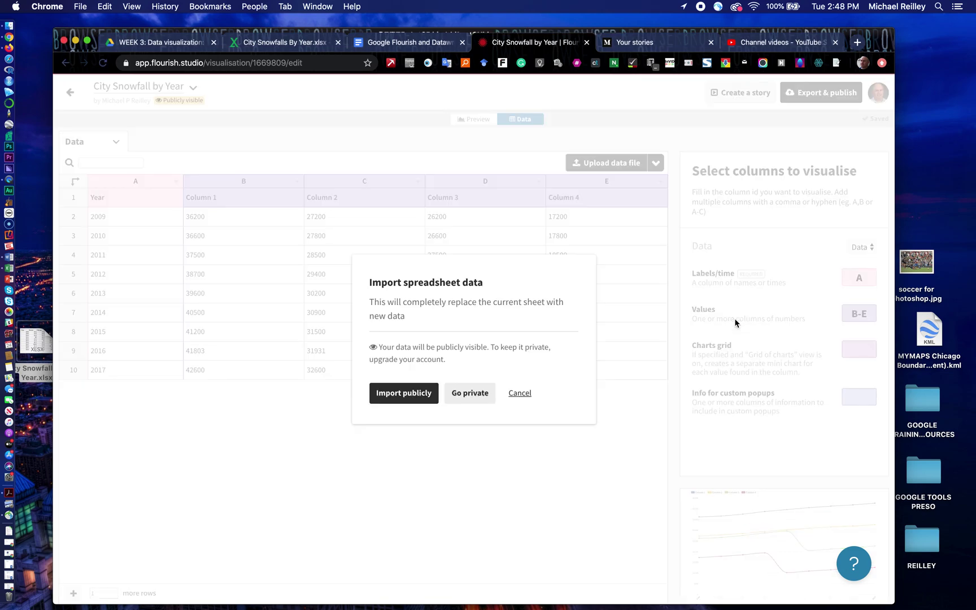
{"action": "left_click", "coordinate": [399, 394]}
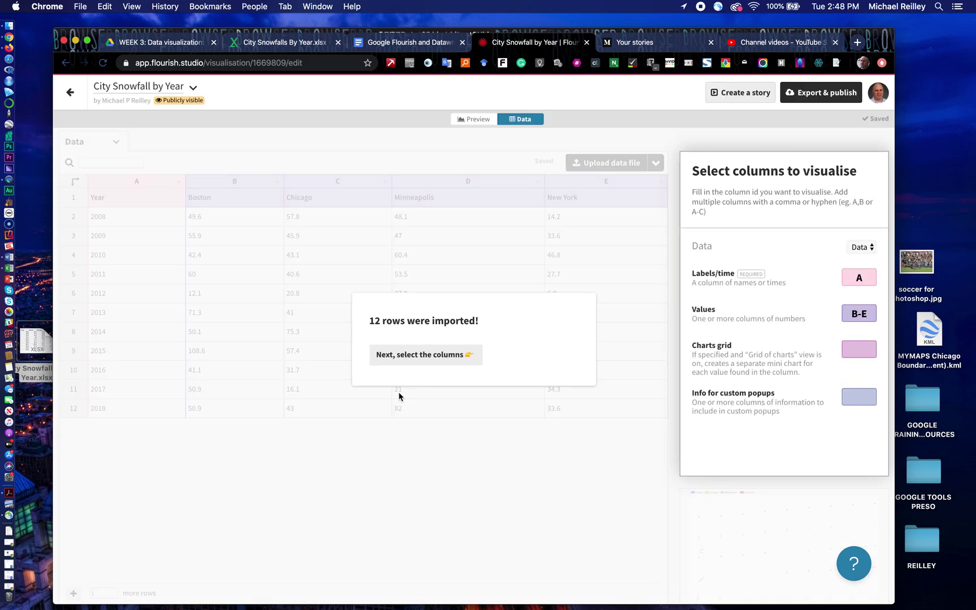
{"action": "left_click", "coordinate": [424, 355]}
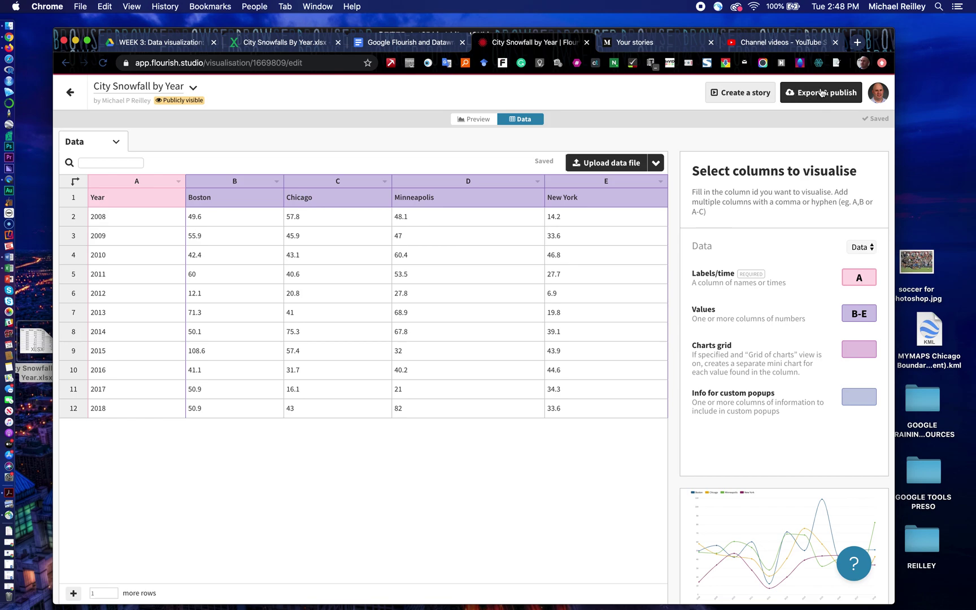
{"action": "left_click", "coordinate": [478, 119]}
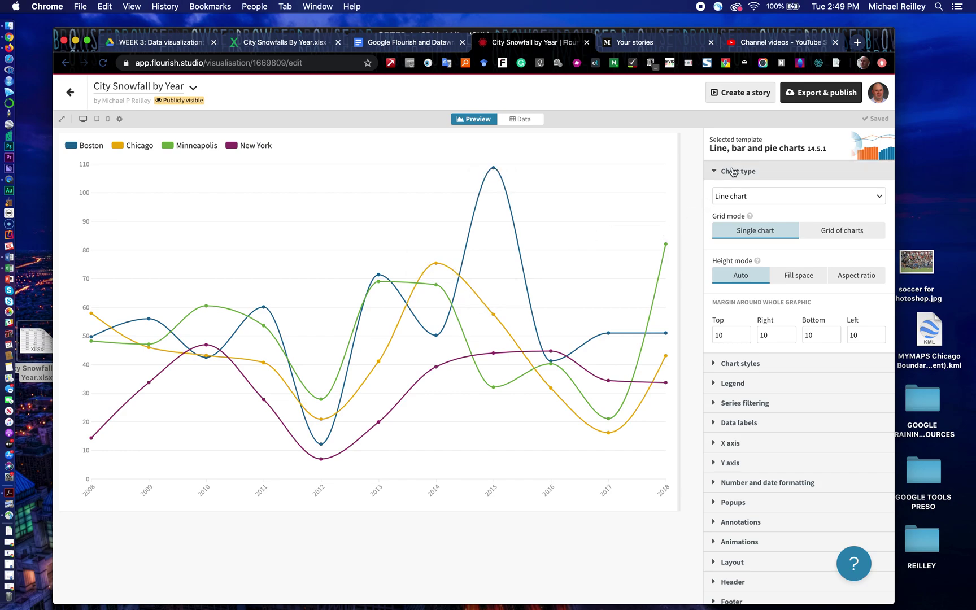
Step: Review the chart type list, keep Line chart, and collapse the Chart type section
{"action": "left_click", "coordinate": [714, 175]}
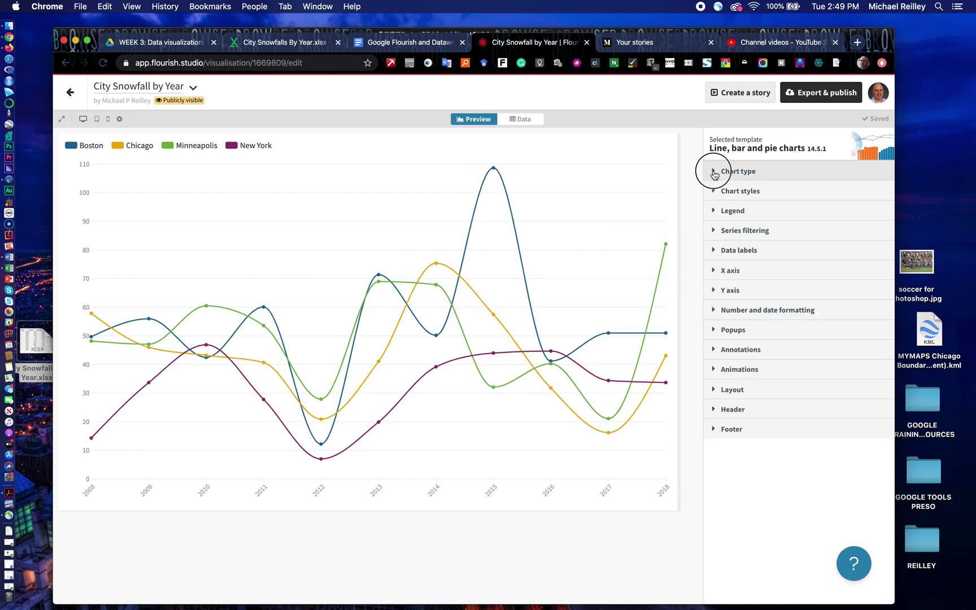
{"action": "left_click", "coordinate": [714, 176]}
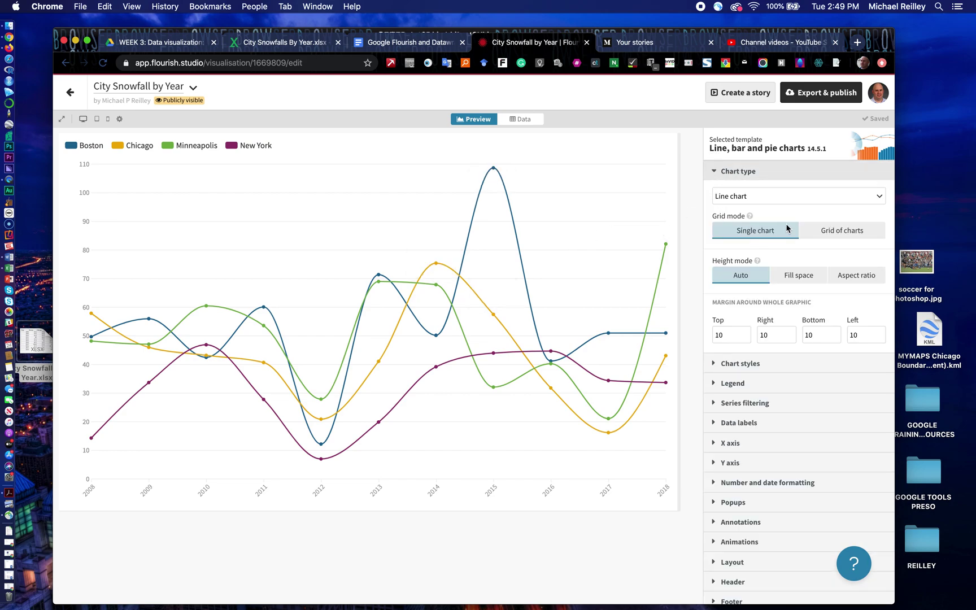
{"action": "left_click", "coordinate": [878, 195]}
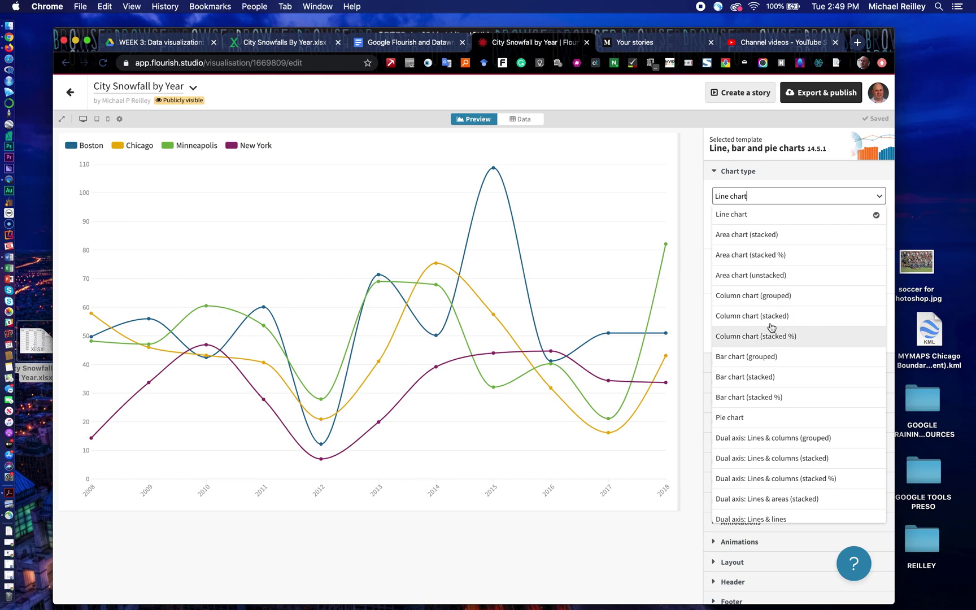
{"action": "left_click", "coordinate": [708, 232]}
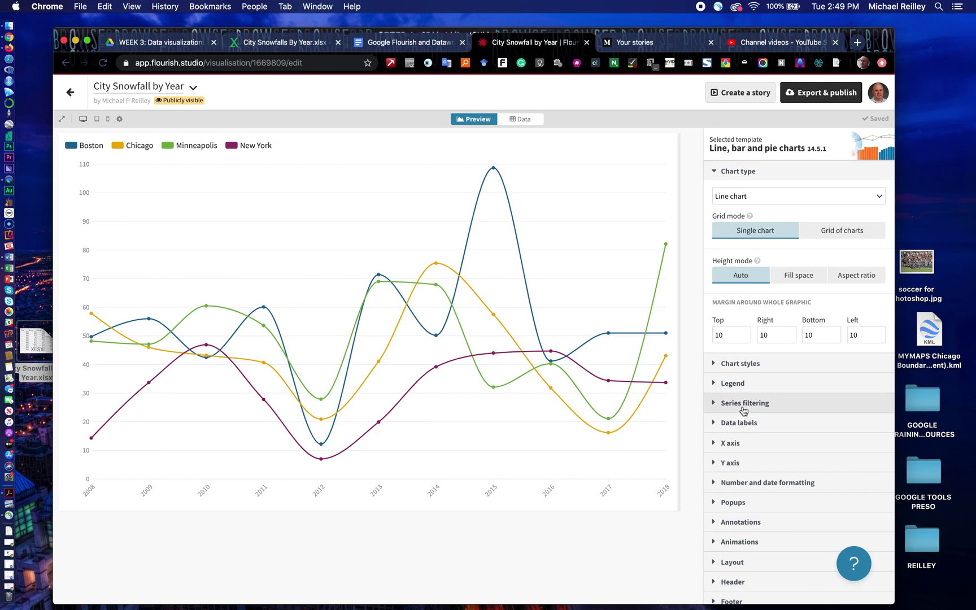
{"action": "left_click", "coordinate": [715, 172]}
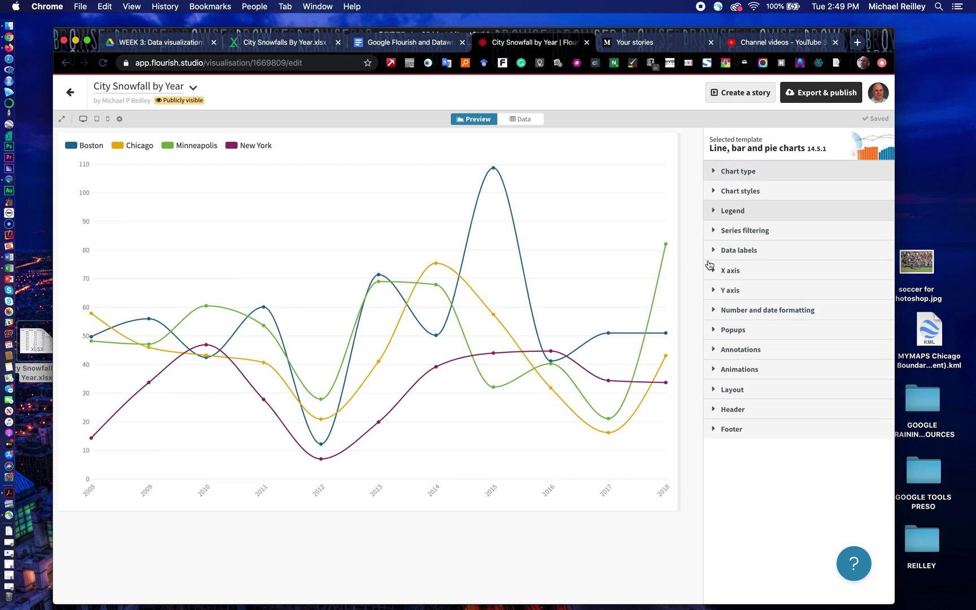
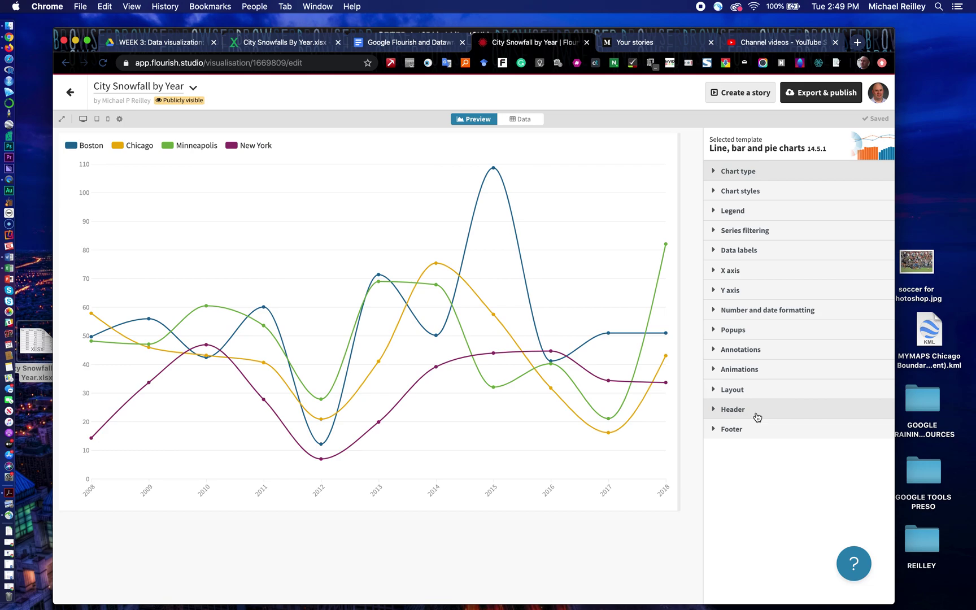
Step: Set the chart header's alignment to centre in the Header panel
{"action": "left_click", "coordinate": [734, 415]}
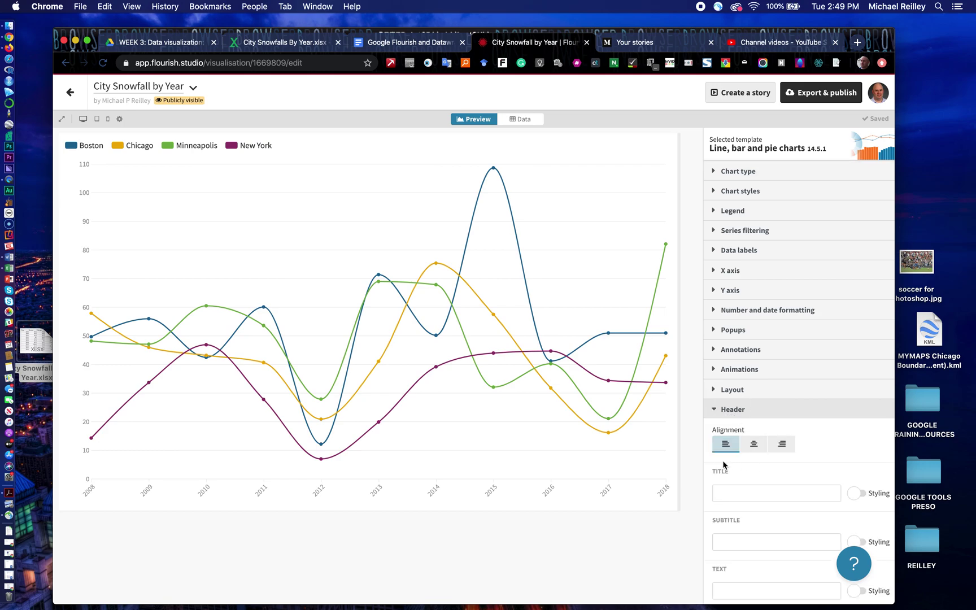
{"action": "scroll", "coordinate": [725, 462], "scroll_direction": "down", "scroll_amount": 5}
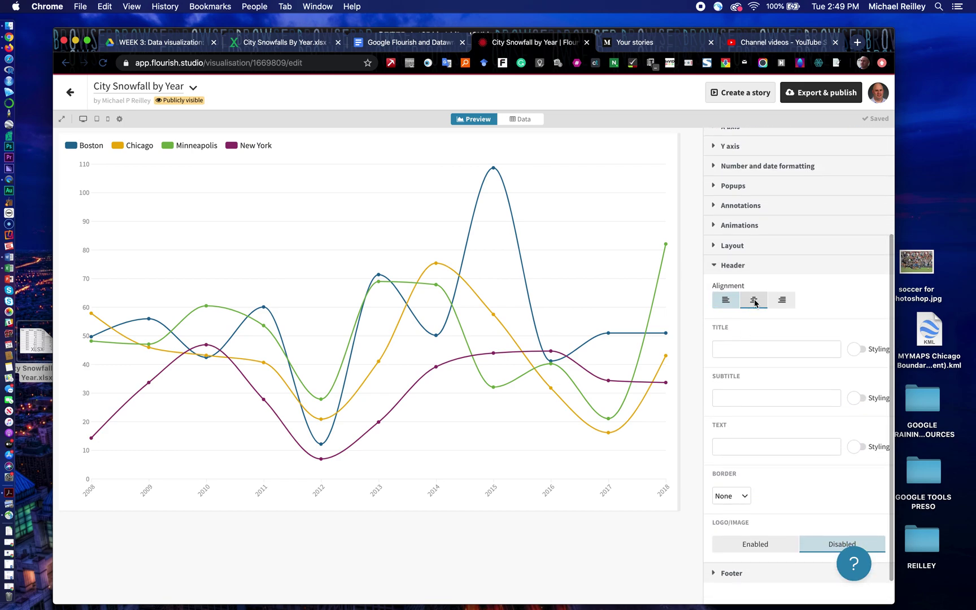
{"action": "left_click", "coordinate": [755, 300]}
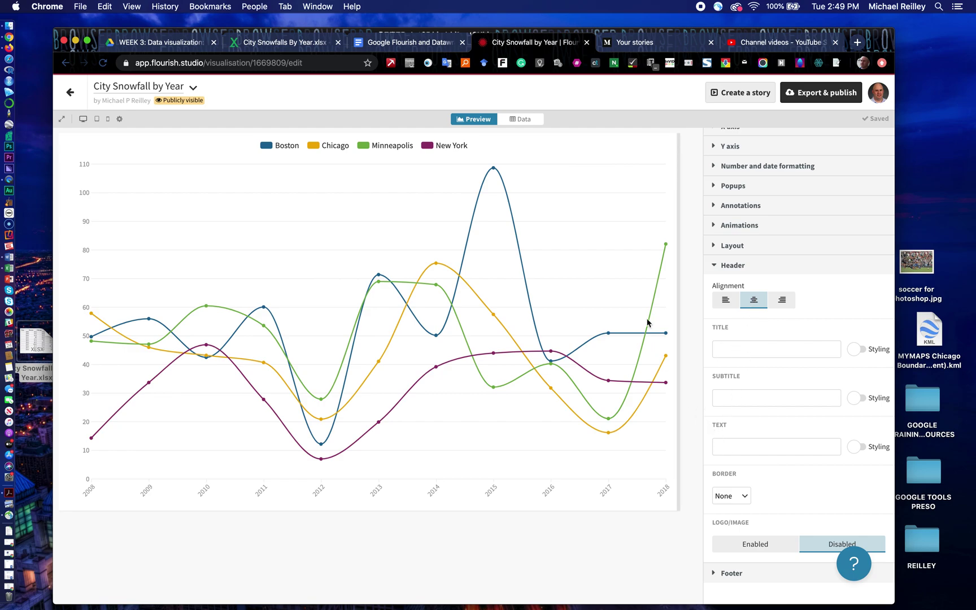
{"action": "left_click", "coordinate": [161, 45]}
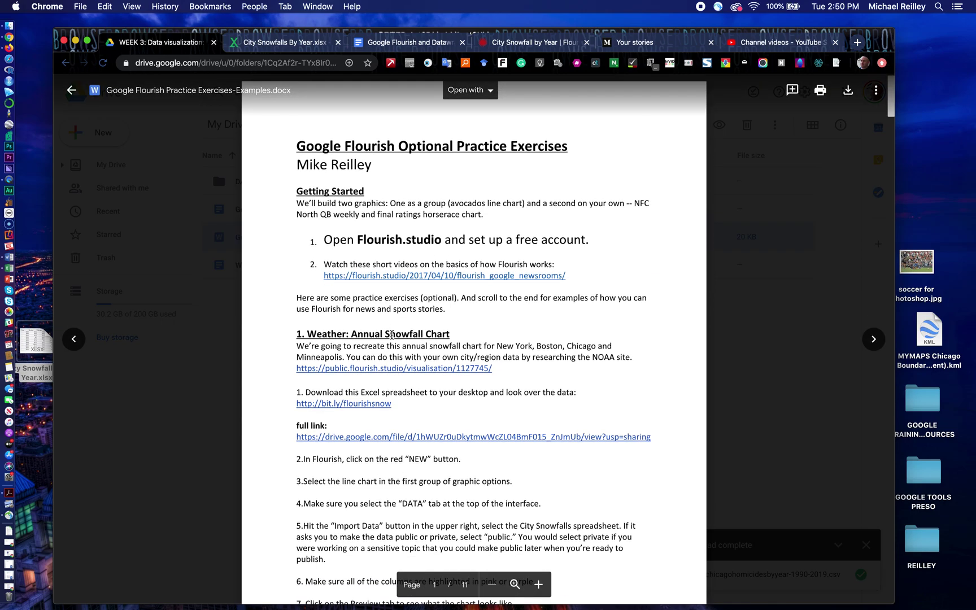
{"action": "scroll", "coordinate": [392, 329], "scroll_direction": "down", "scroll_amount": 5}
{"action": "scroll", "coordinate": [391, 330], "scroll_direction": "down", "scroll_amount": 1}
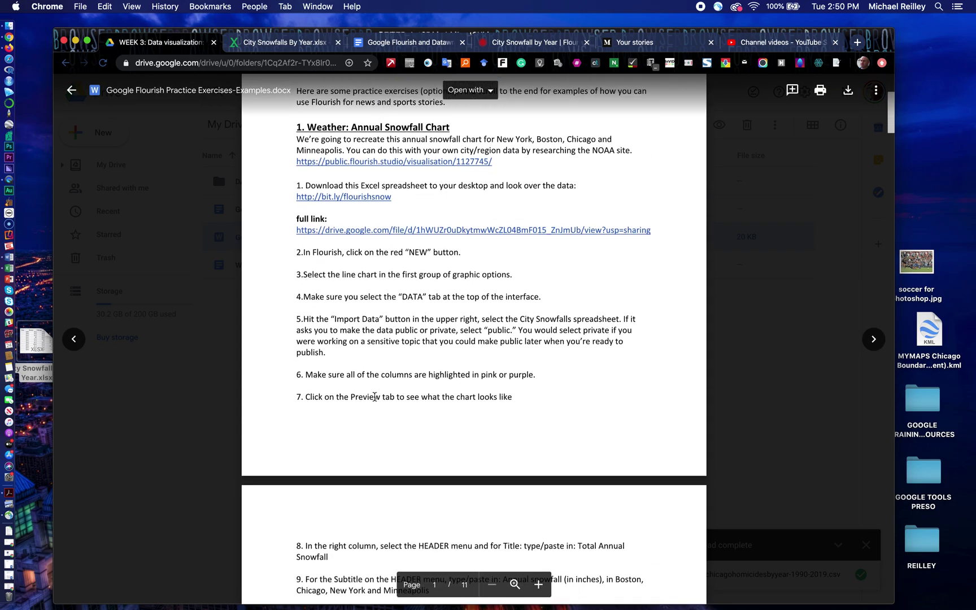
{"action": "scroll", "coordinate": [375, 397], "scroll_direction": "down", "scroll_amount": 1}
{"action": "scroll", "coordinate": [375, 397], "scroll_direction": "down", "scroll_amount": 1}
{"action": "scroll", "coordinate": [374, 404], "scroll_direction": "down", "scroll_amount": 2}
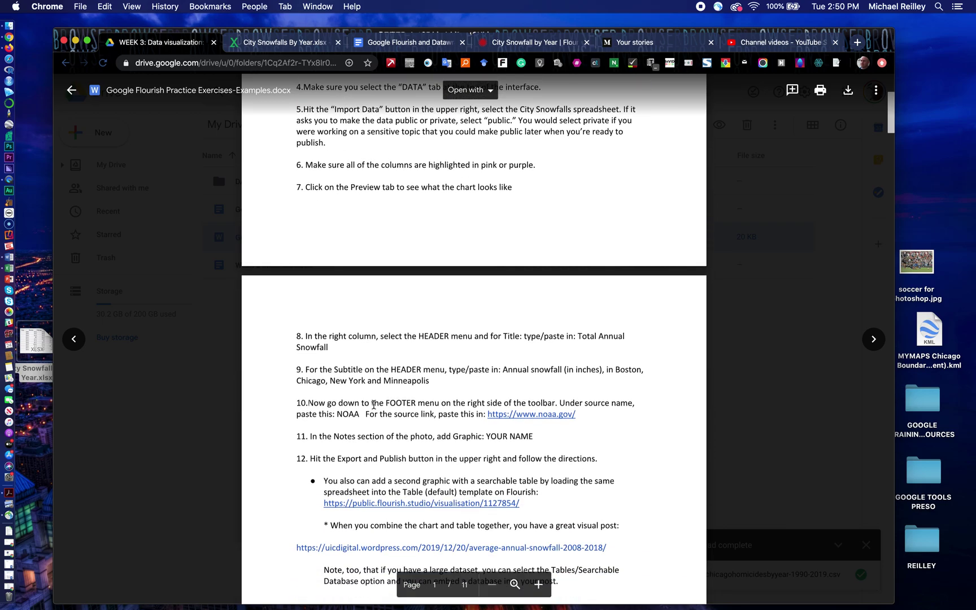
{"action": "scroll", "coordinate": [373, 406], "scroll_direction": "down", "scroll_amount": 1}
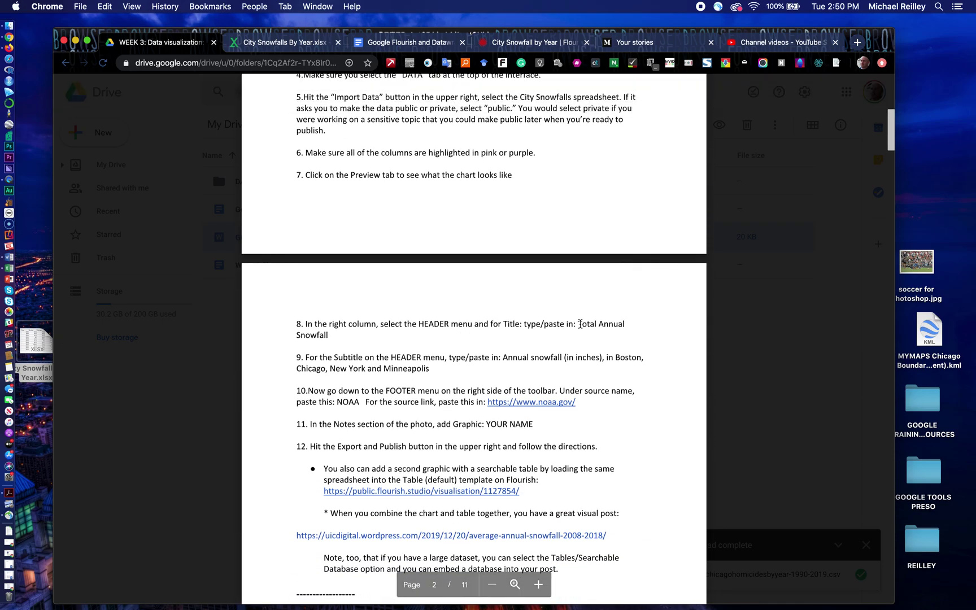
Step: Highlight the suggested title words 'Total Annual' in step 8 of the document preview
{"action": "double_click", "coordinate": [580, 324]}
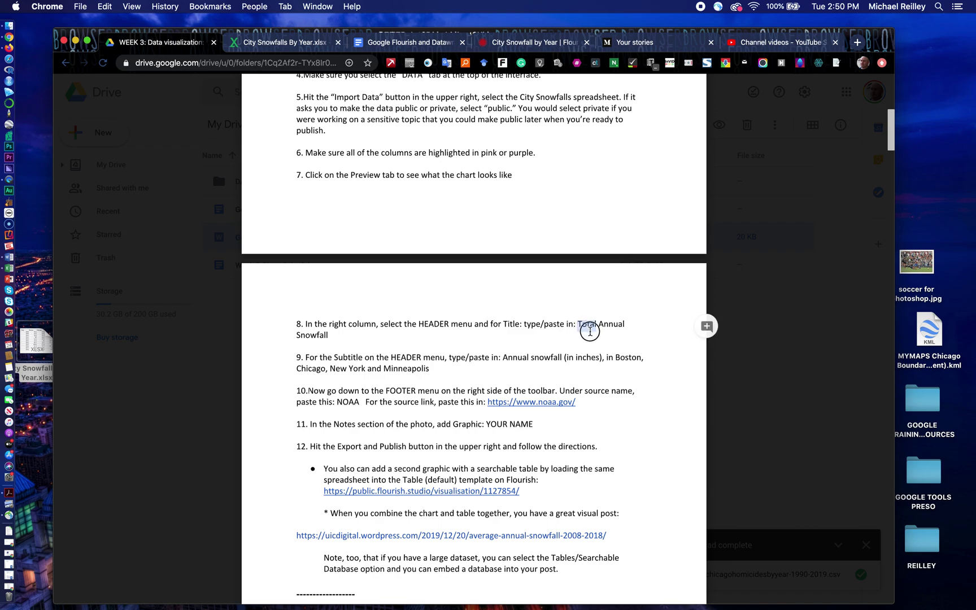
{"action": "left_click_drag", "start_coordinate": [425, 326], "coordinate": [622, 328]}
{"action": "key", "text": "cmd+c"}
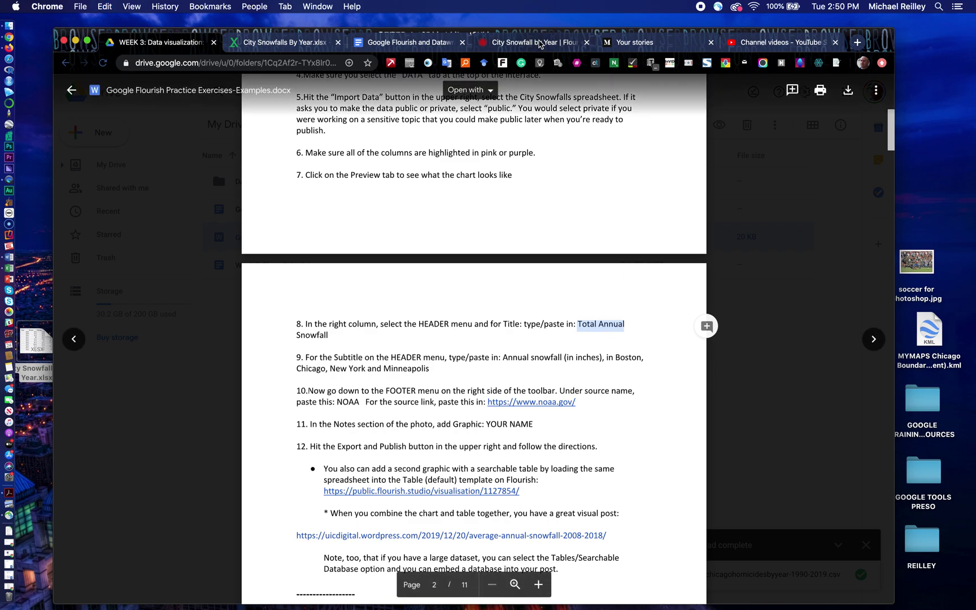
Step: Enter 'Total Annual Snowfall' as the header title and 'In inches' as the subtitle
{"action": "left_click", "coordinate": [539, 41]}
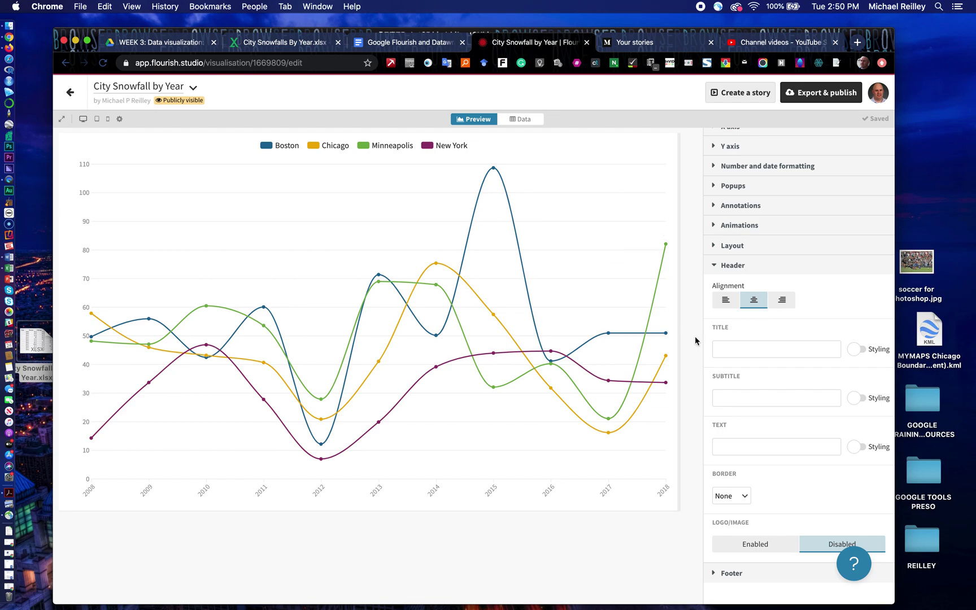
{"action": "left_click", "coordinate": [722, 348]}
{"action": "key", "text": "cmd+v"}
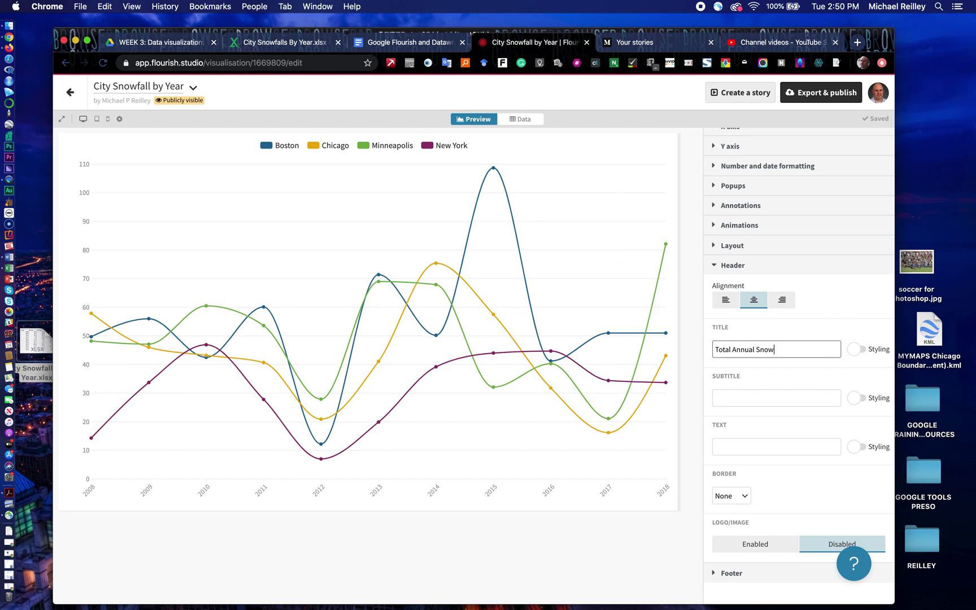
{"action": "left_click", "coordinate": [722, 396]}
{"action": "type", "text": "In inches"}
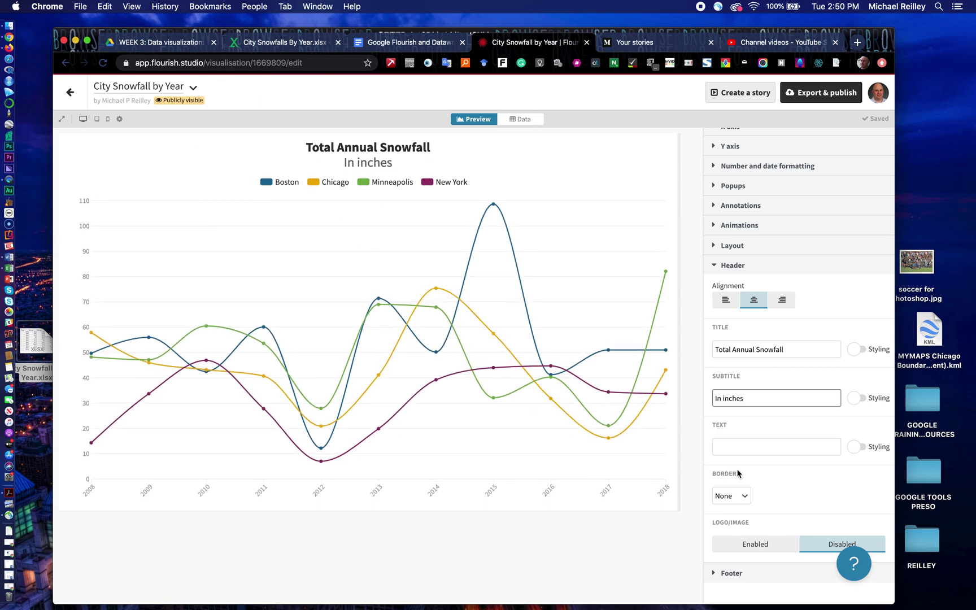
{"action": "left_click", "coordinate": [723, 443]}
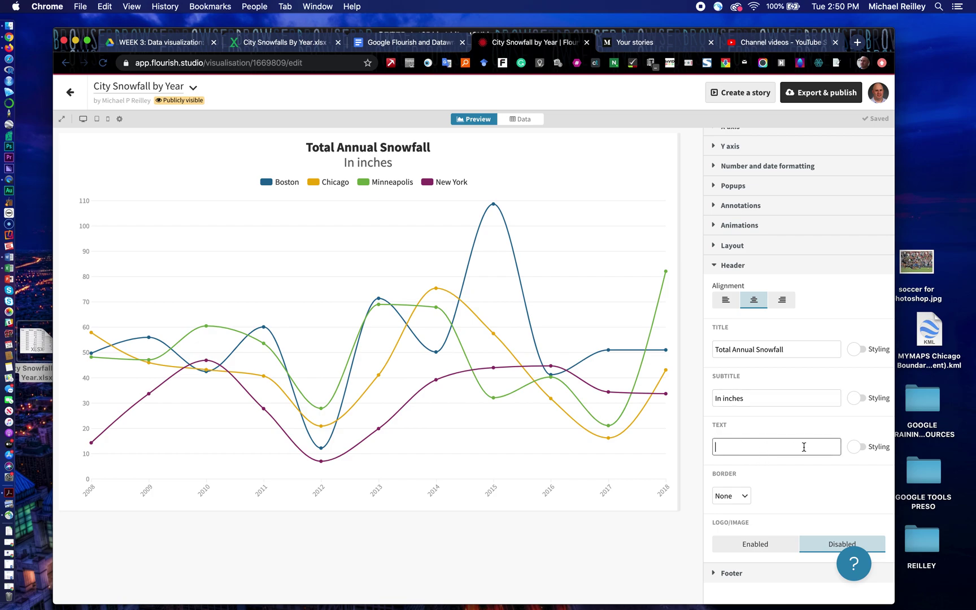
Step: Enable title styling, colour the title navy, and extend it to 'Total Annual Snowfall by U.S. City'
{"action": "left_click", "coordinate": [857, 350]}
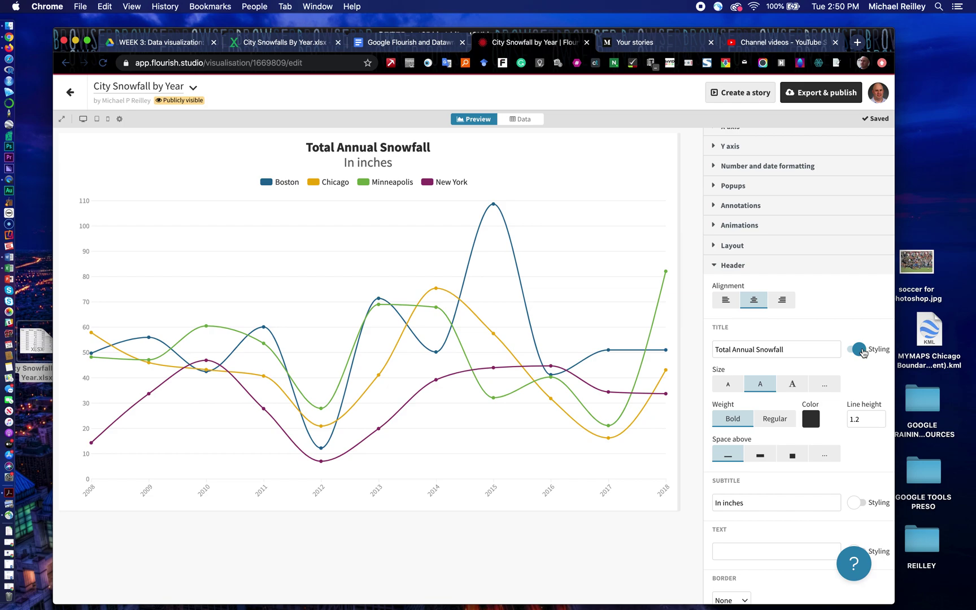
{"action": "left_click", "coordinate": [812, 421]}
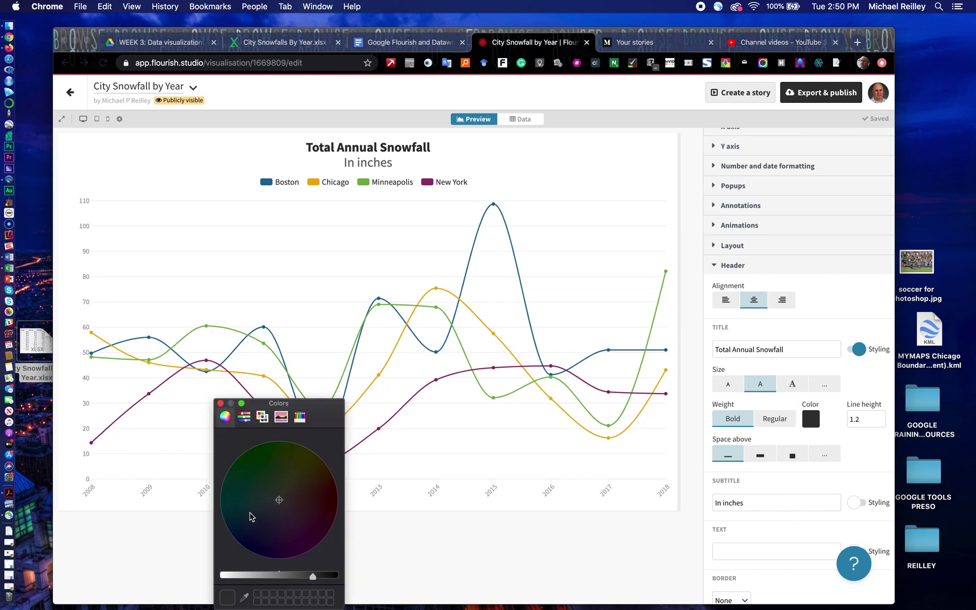
{"action": "left_click_drag", "start_coordinate": [287, 509], "coordinate": [260, 534]}
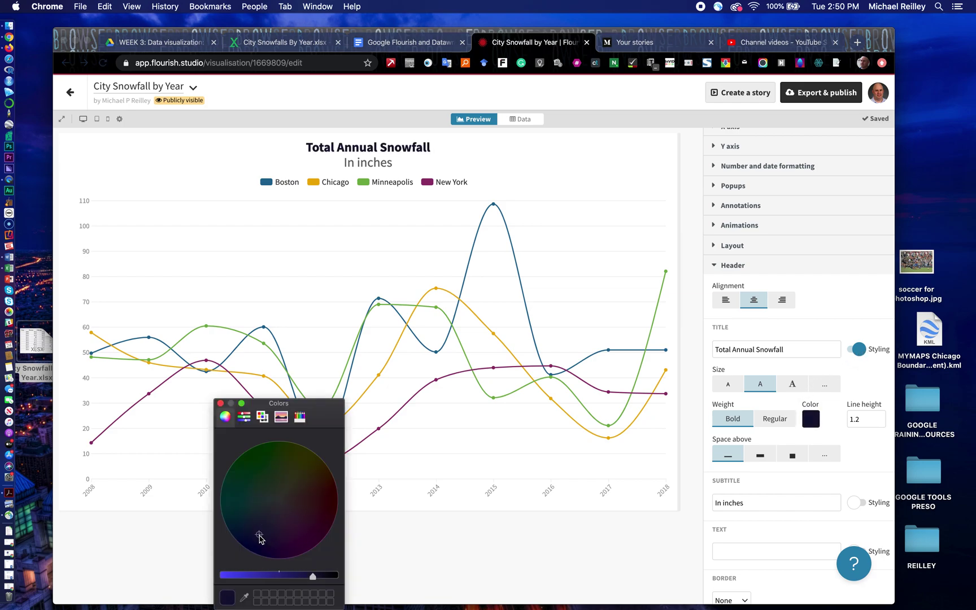
{"action": "left_click", "coordinate": [284, 576]}
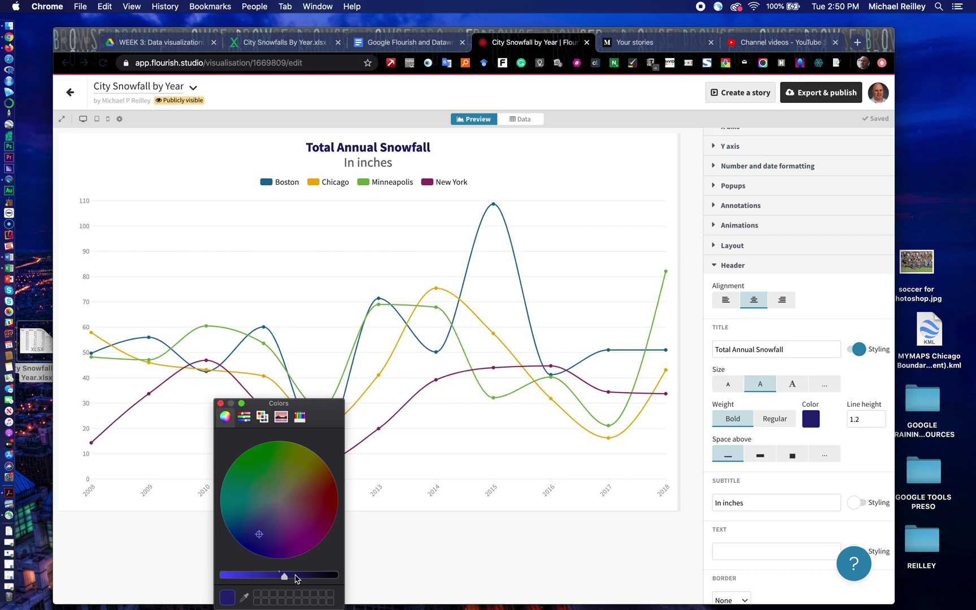
{"action": "left_click", "coordinate": [296, 577]}
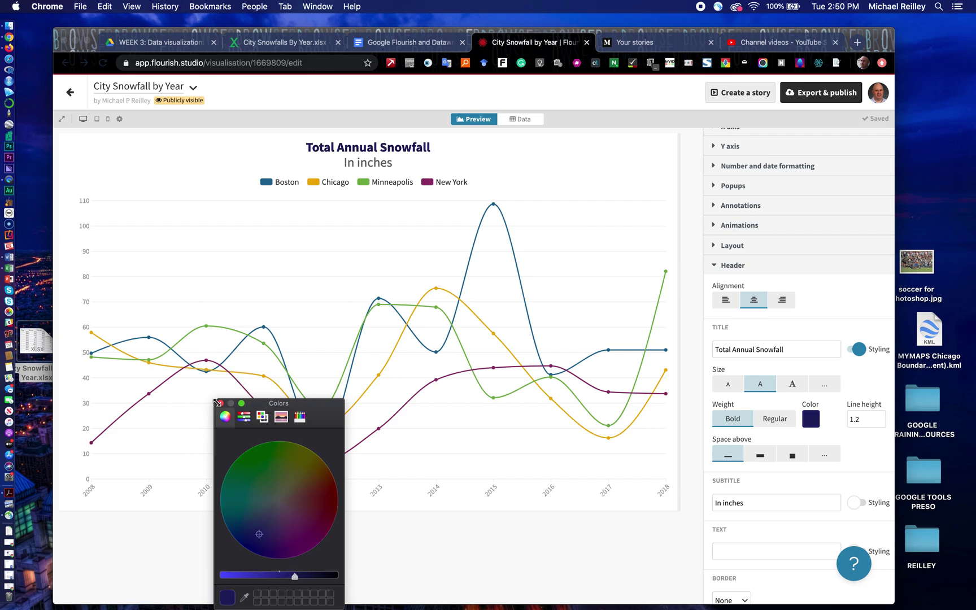
{"action": "left_click", "coordinate": [220, 403]}
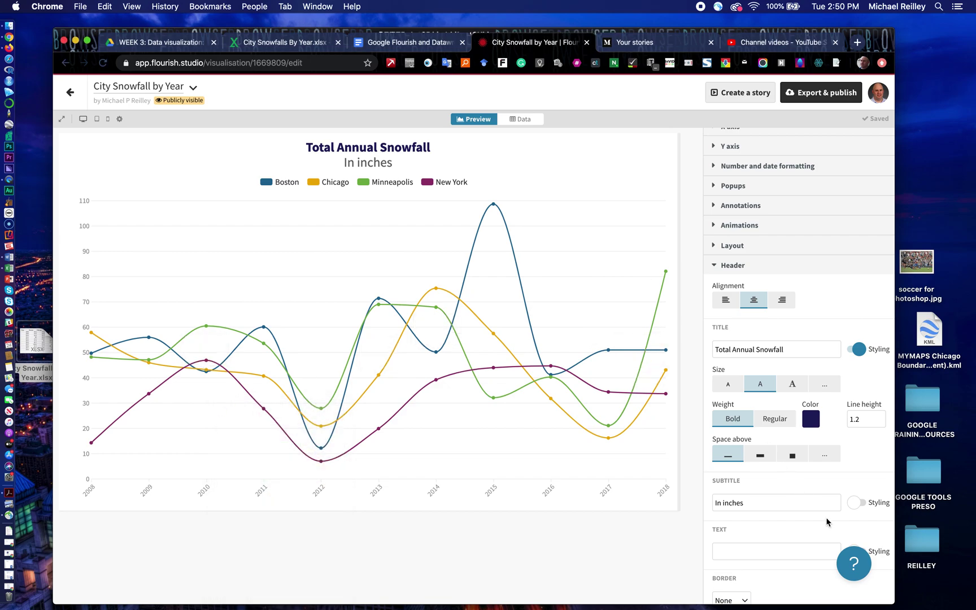
{"action": "left_click", "coordinate": [785, 349]}
{"action": "type", "text": "by U.S. City"}
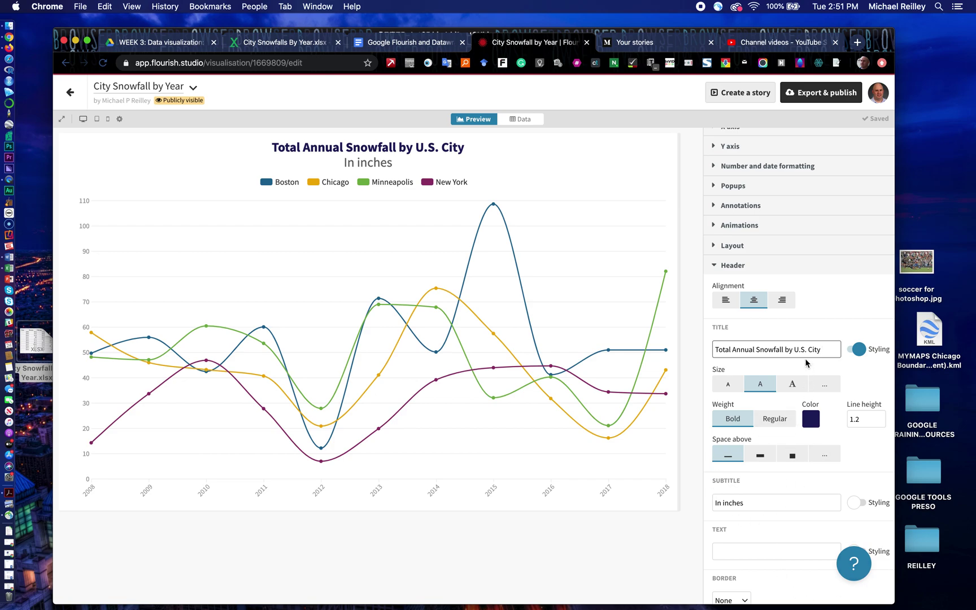
{"action": "left_click", "coordinate": [715, 268]}
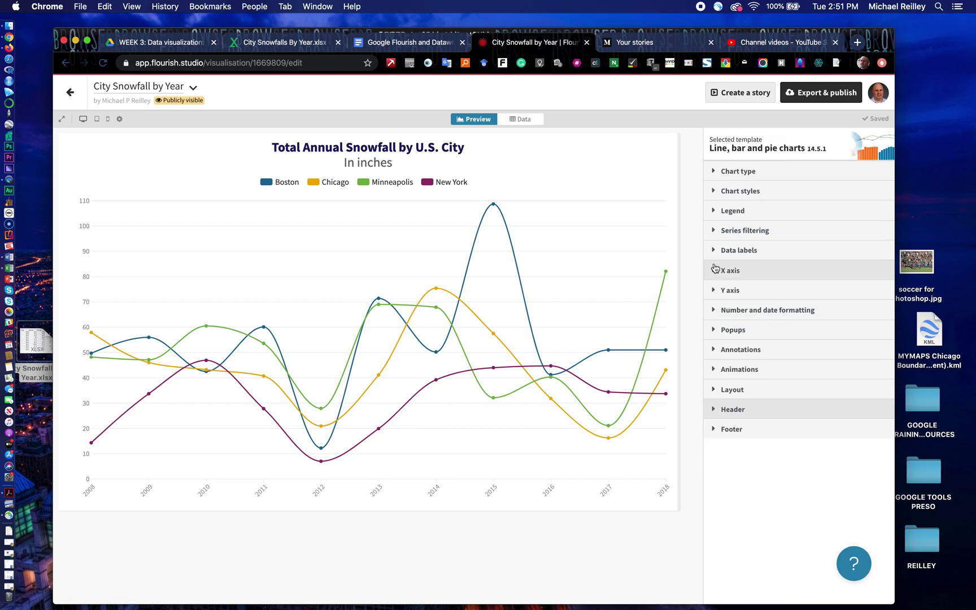
Step: Open the Footer settings and select the NOAA source link in step 10 of the document
{"action": "left_click", "coordinate": [715, 431]}
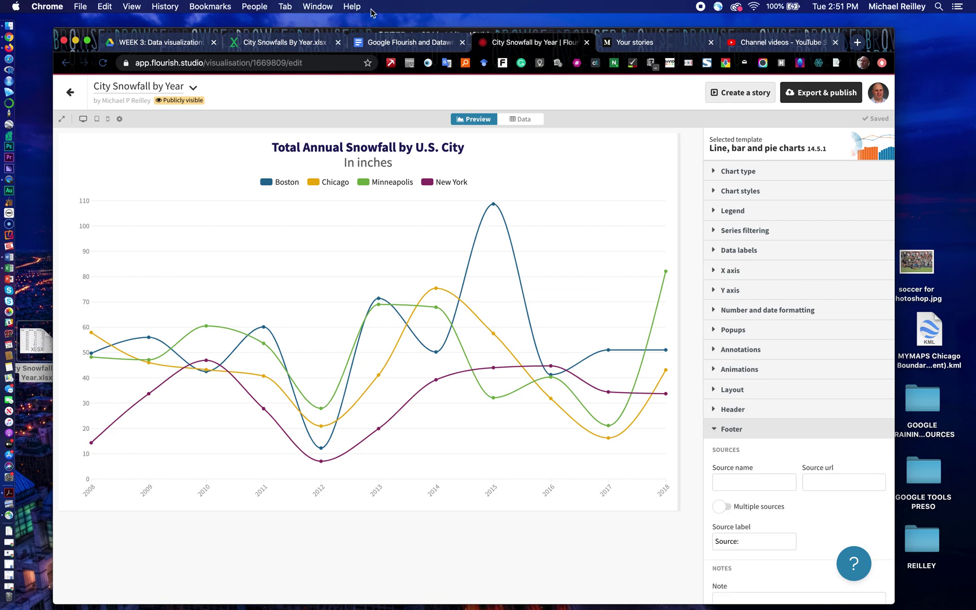
{"action": "left_click", "coordinate": [166, 46]}
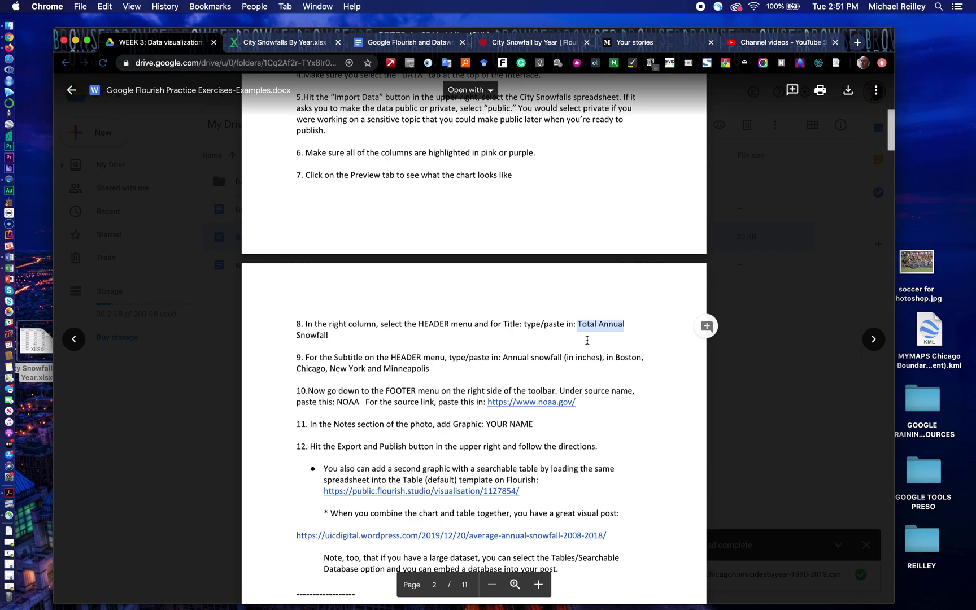
{"action": "left_click_drag", "start_coordinate": [576, 401], "coordinate": [507, 403]}
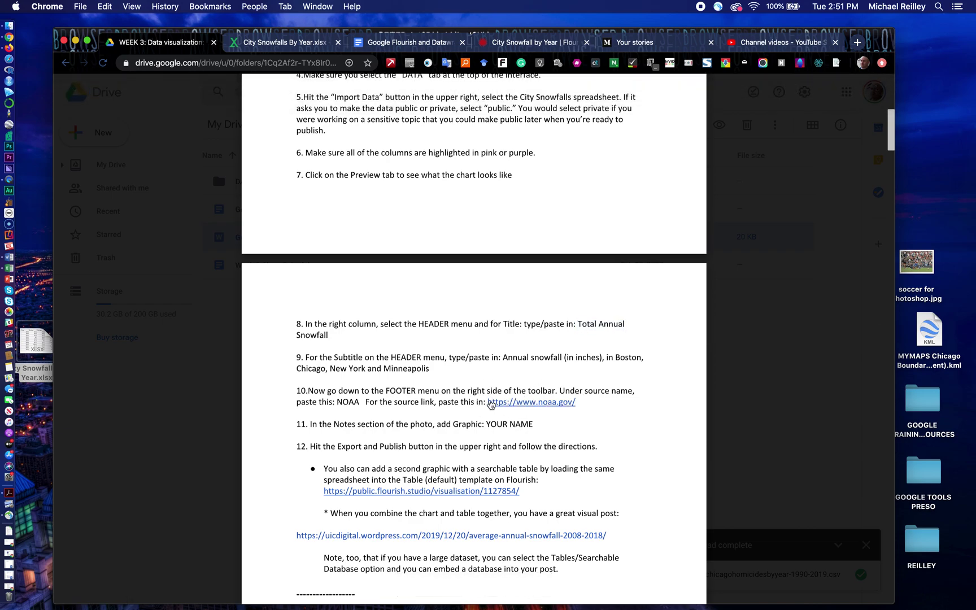
{"action": "left_click_drag", "start_coordinate": [492, 402], "coordinate": [577, 405]}
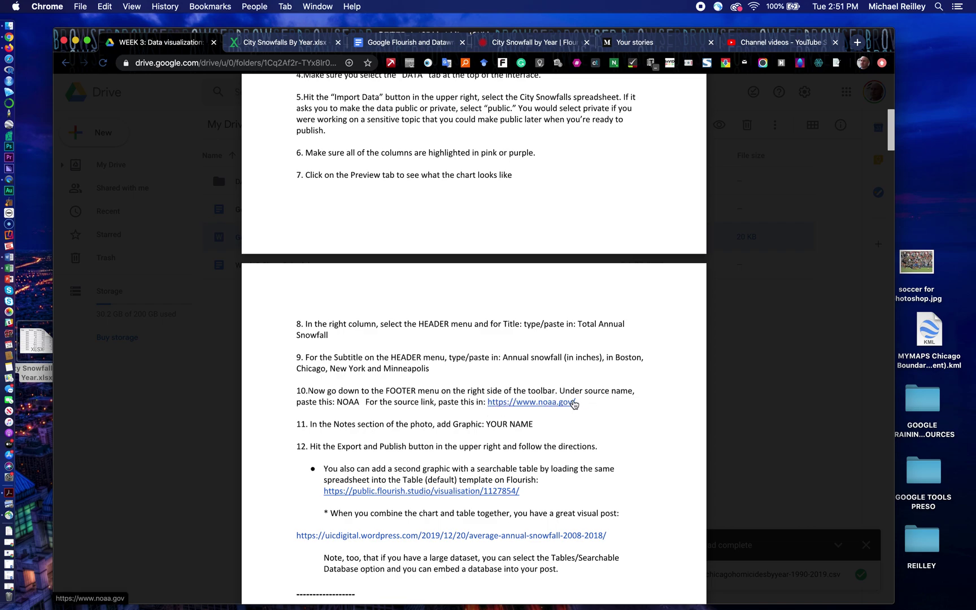
{"action": "mouse_move", "coordinate": [473, 306]}
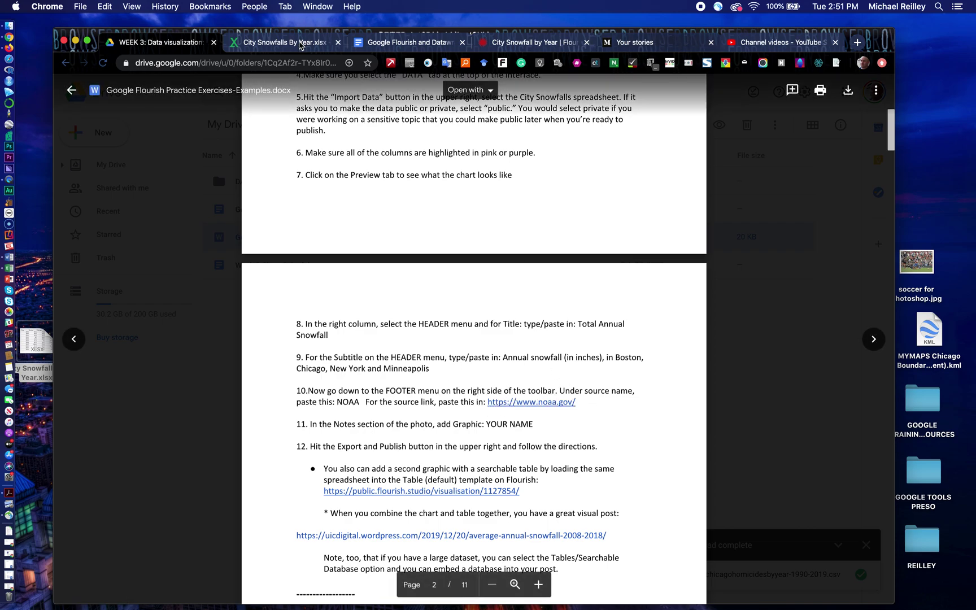
{"action": "left_click", "coordinate": [530, 44]}
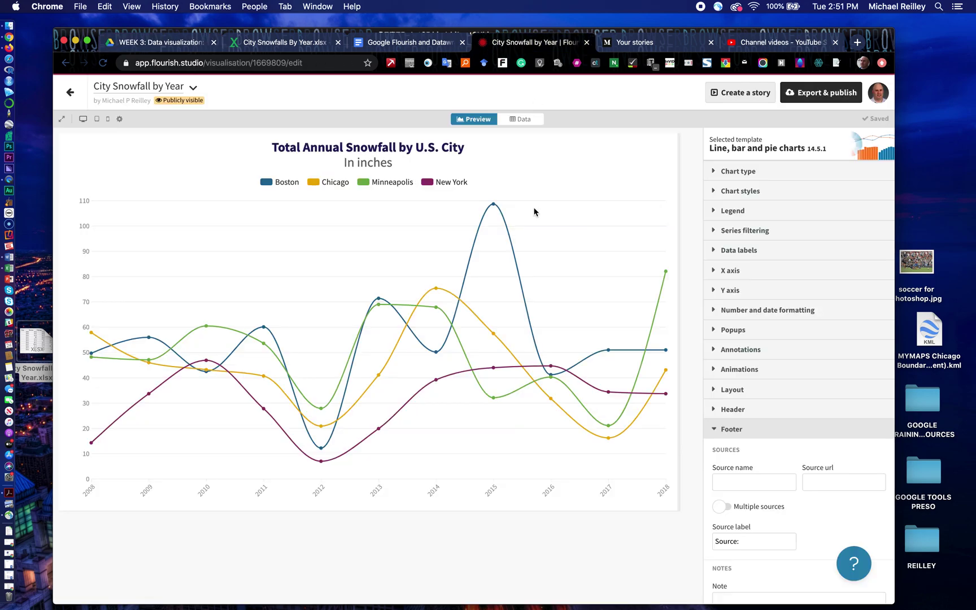
{"action": "left_click", "coordinate": [734, 480]}
{"action": "type", "text": "NOAA"}
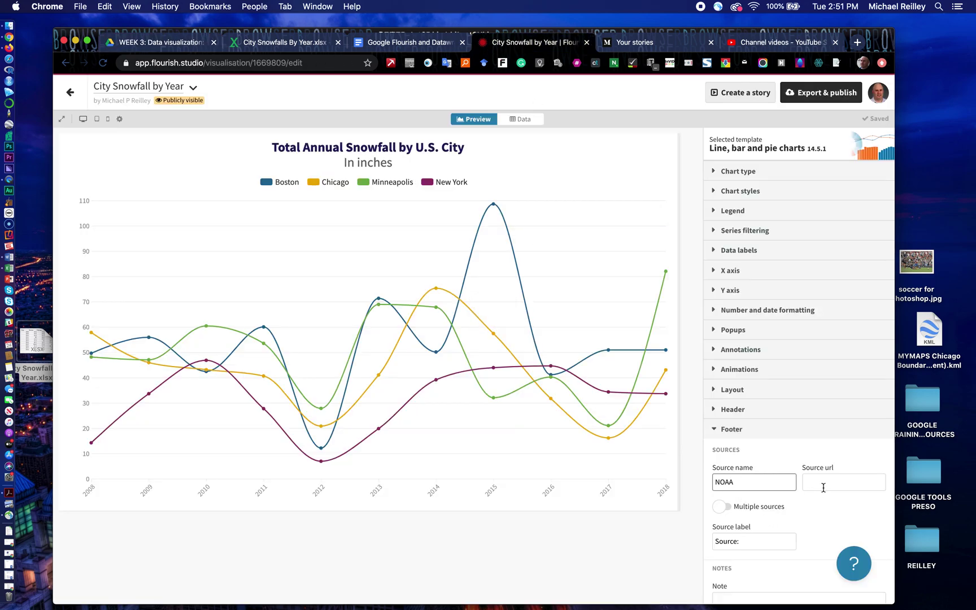
{"action": "left_click", "coordinate": [822, 486]}
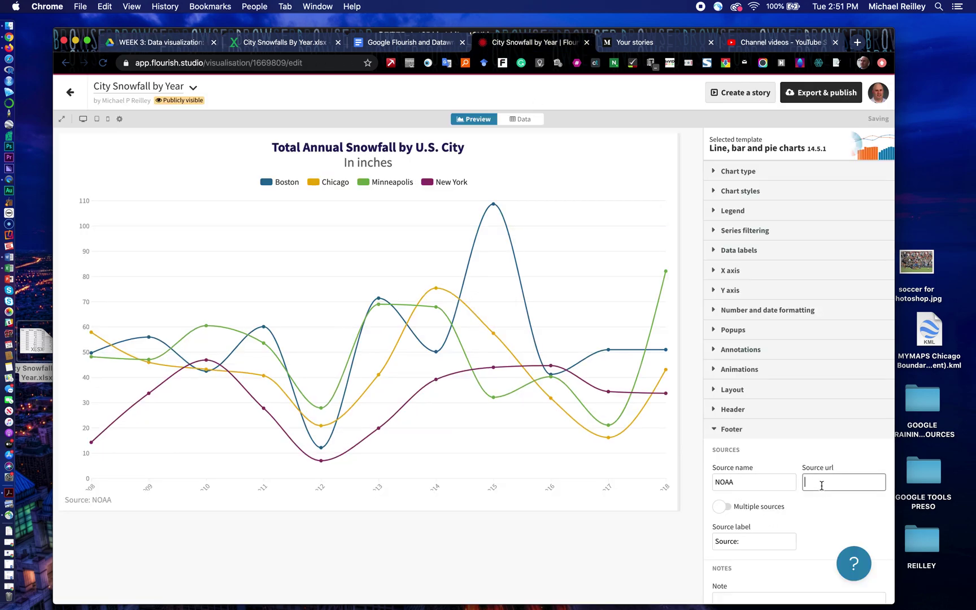
{"action": "type", "text": "https://noaa.gov"}
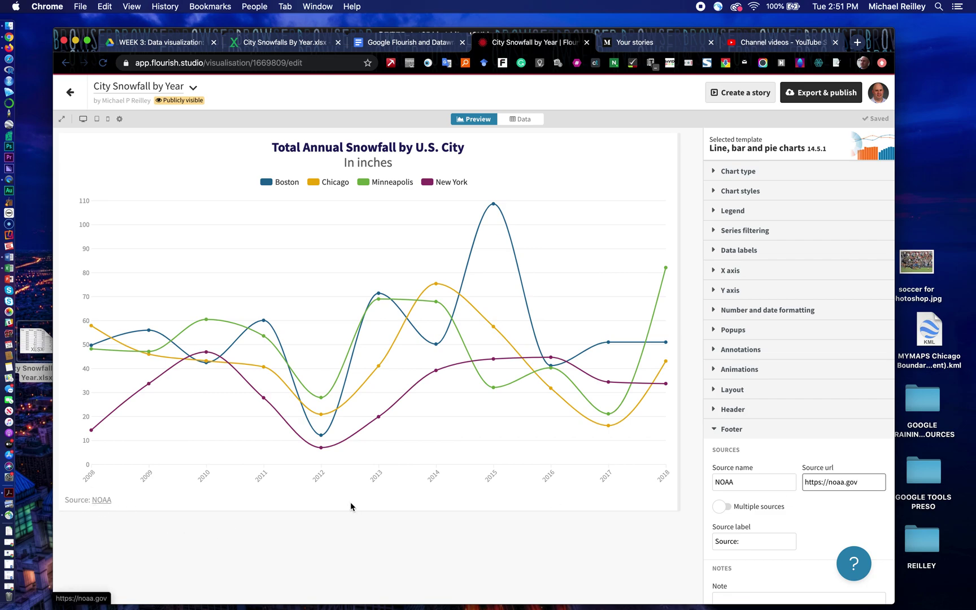
{"action": "scroll", "coordinate": [709, 556], "scroll_direction": "down", "scroll_amount": 2}
{"action": "scroll", "coordinate": [708, 556], "scroll_direction": "down", "scroll_amount": 2}
{"action": "scroll", "coordinate": [708, 555], "scroll_direction": "down", "scroll_amount": 2}
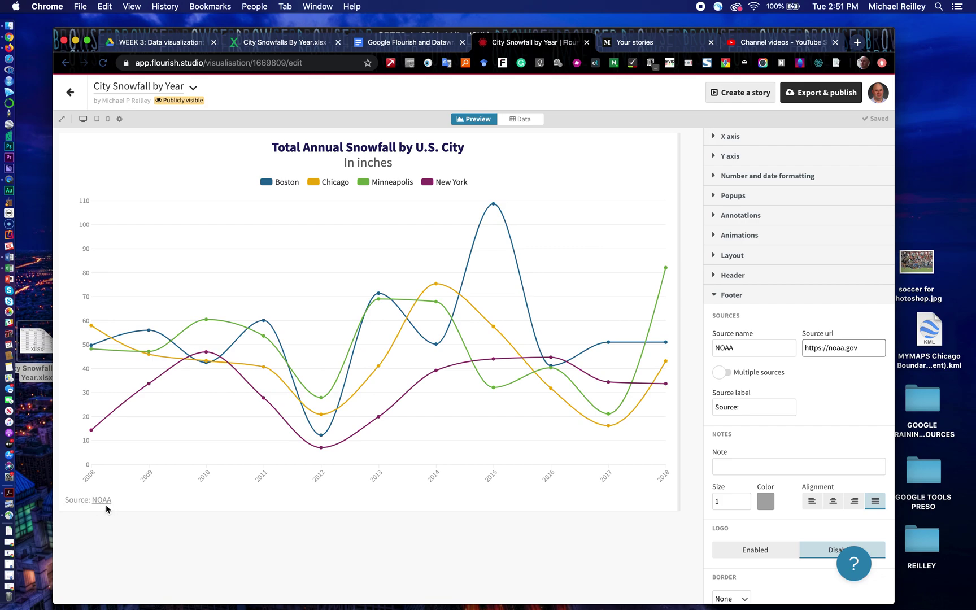
Step: Add the 'Graphic: Mike Reilley' footer note and raise the footer text size to 1.35
{"action": "left_click", "coordinate": [724, 466]}
{"action": "type", "text": "Graphic: Mike Reilley"}
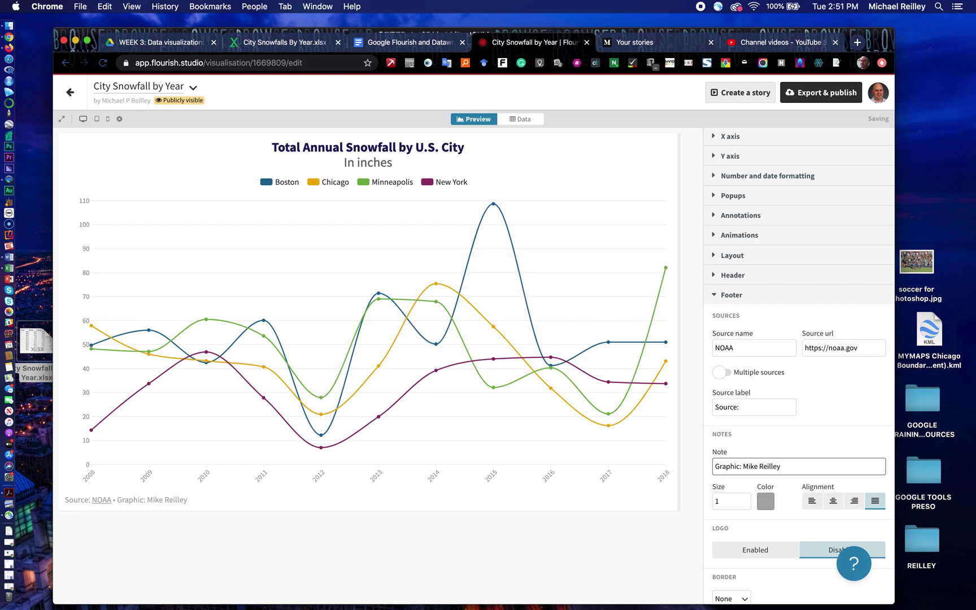
{"action": "left_click", "coordinate": [715, 467]}
{"action": "left_click", "coordinate": [748, 499]}
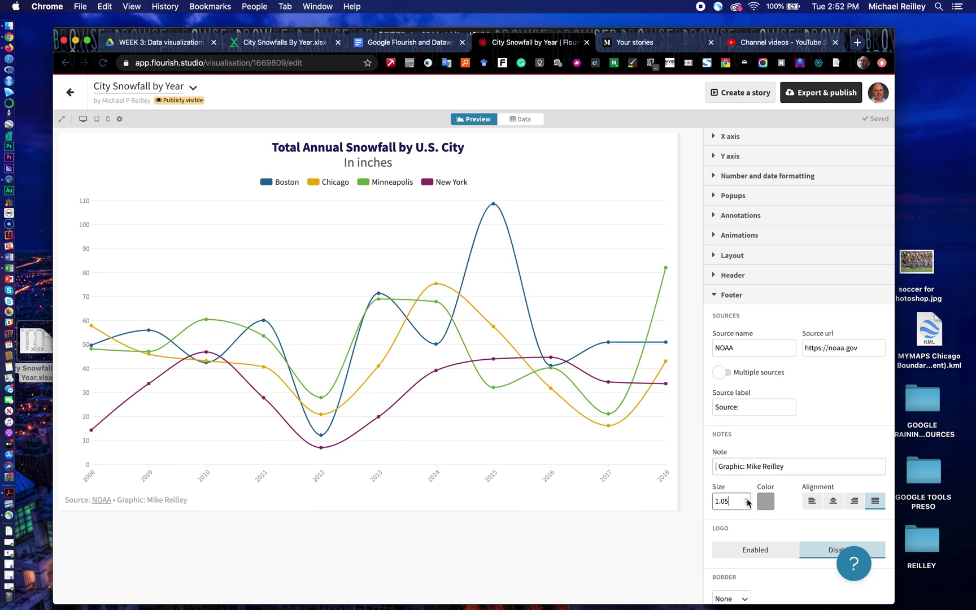
{"action": "left_click", "coordinate": [747, 499]}
{"action": "left_click", "coordinate": [747, 499]}
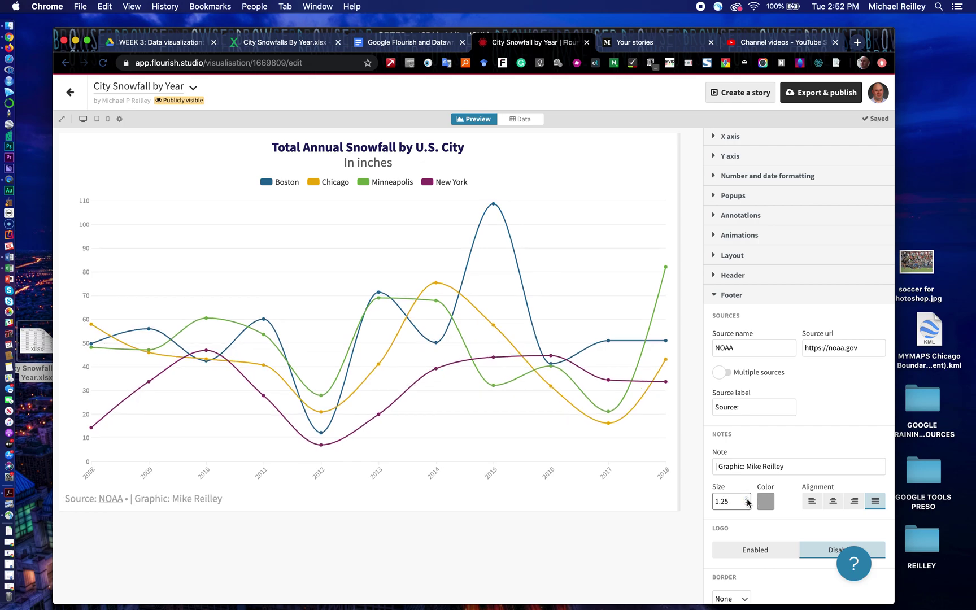
{"action": "left_click", "coordinate": [747, 499]}
Step: Make the footer text colour black
{"action": "left_click", "coordinate": [764, 502]}
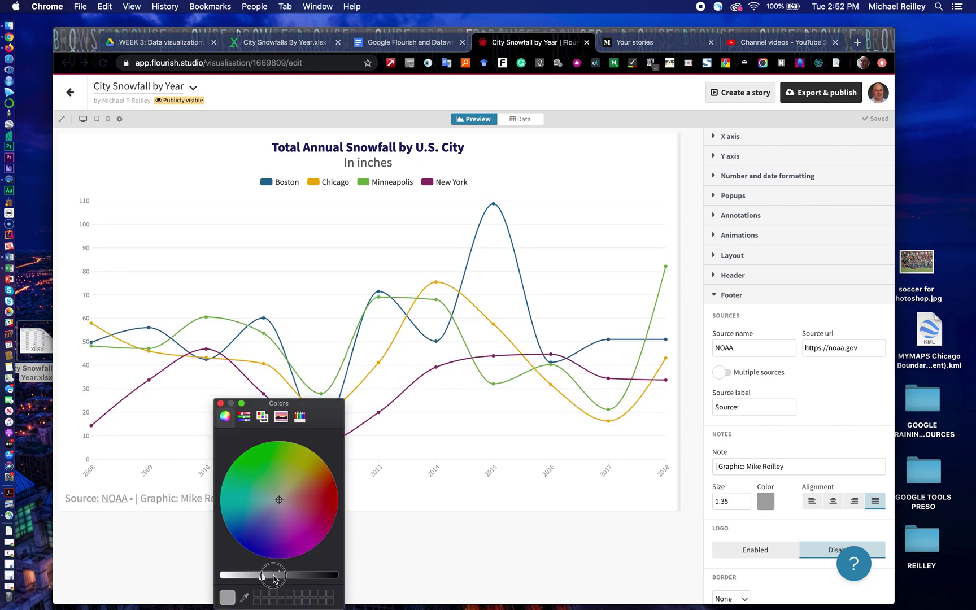
{"action": "left_click_drag", "start_coordinate": [258, 578], "coordinate": [355, 574]}
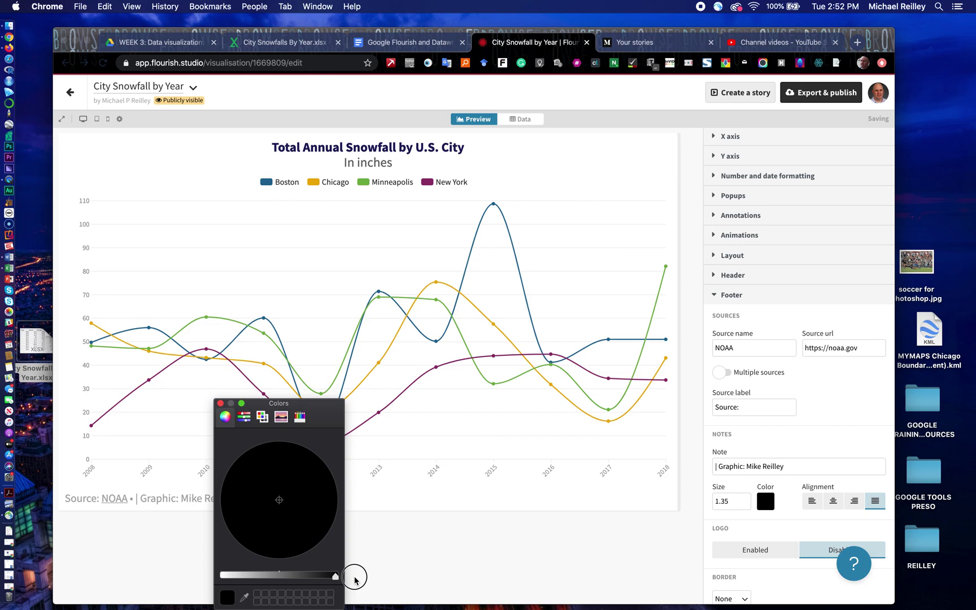
{"action": "left_click", "coordinate": [221, 403]}
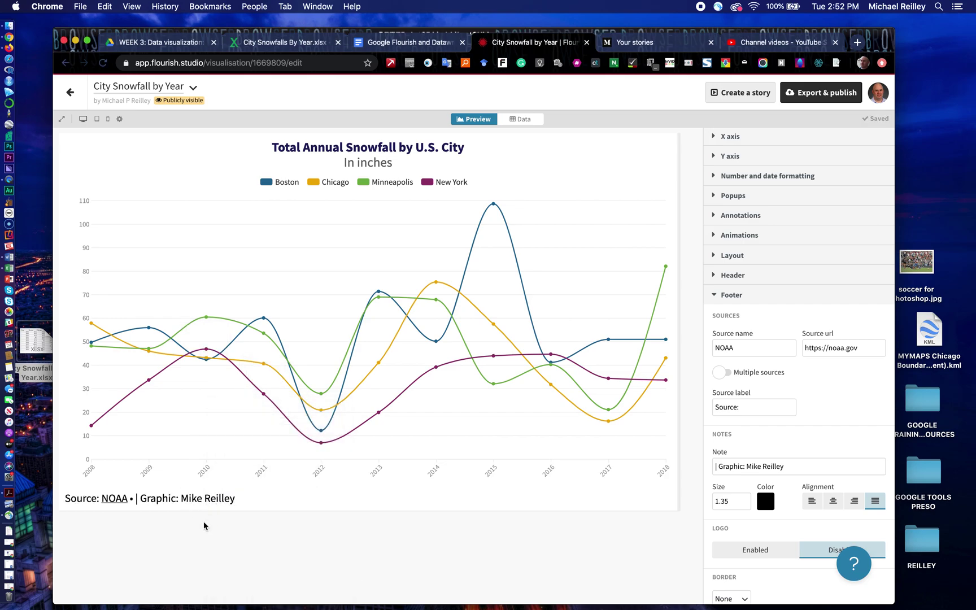
{"action": "left_click", "coordinate": [714, 298]}
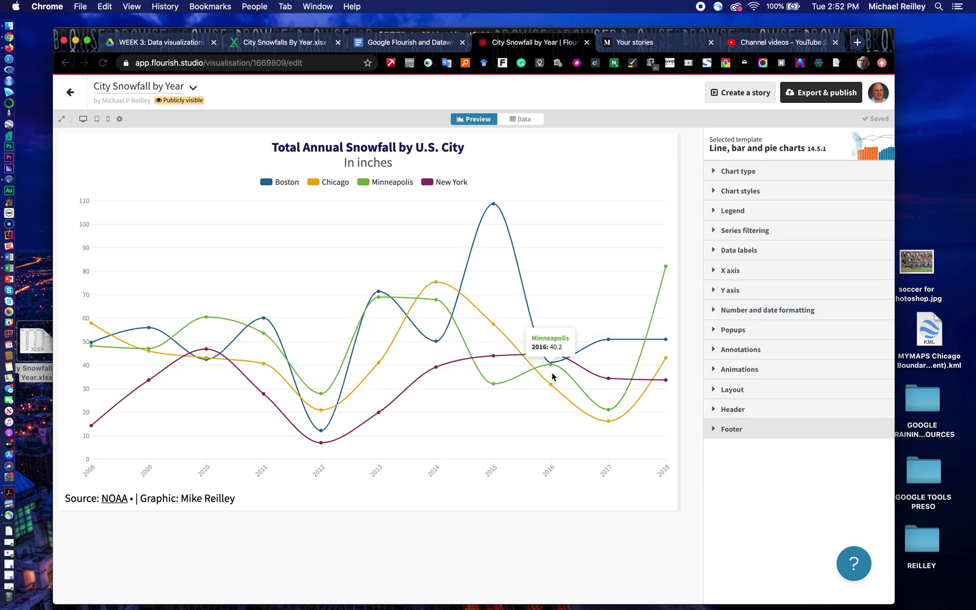
Step: Publish the chart from Export & publish and open its public URL
{"action": "left_click", "coordinate": [817, 98]}
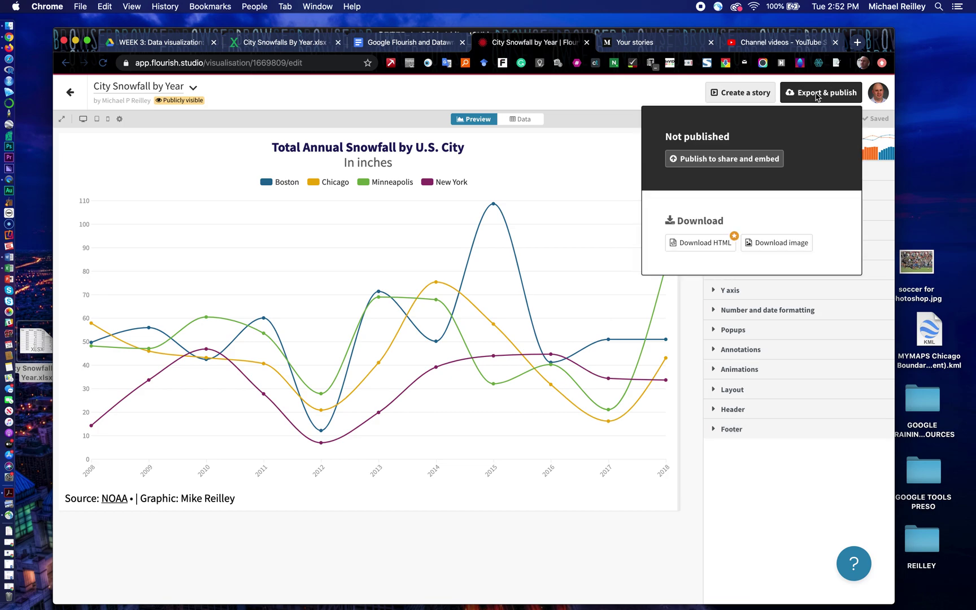
{"action": "left_click", "coordinate": [715, 159]}
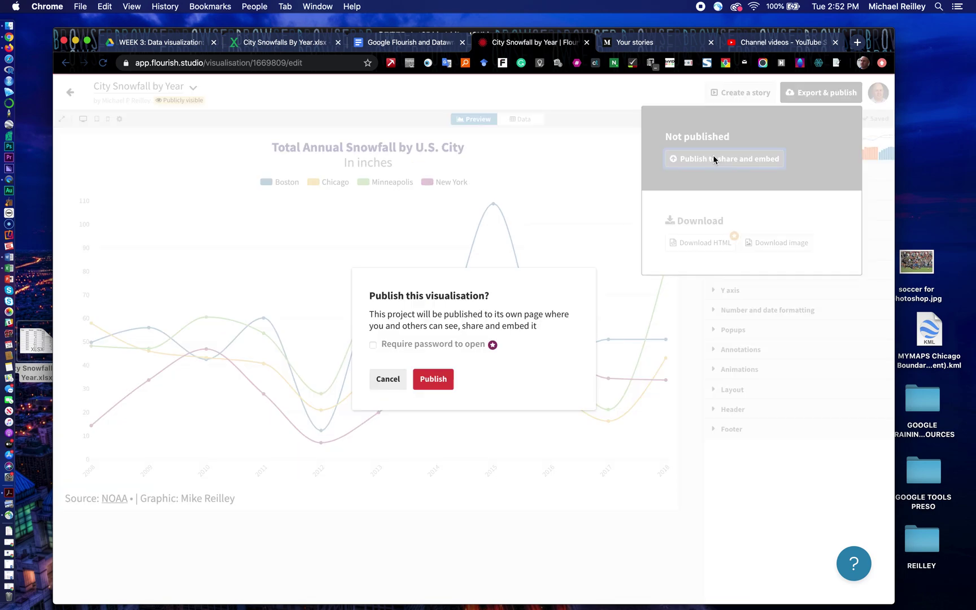
{"action": "left_click", "coordinate": [434, 381]}
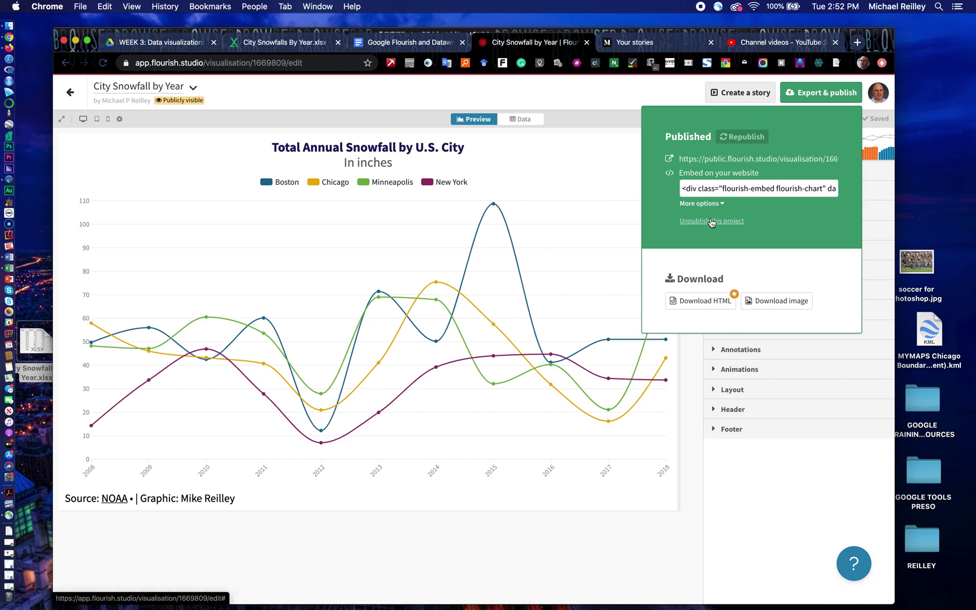
{"action": "left_click", "coordinate": [717, 159]}
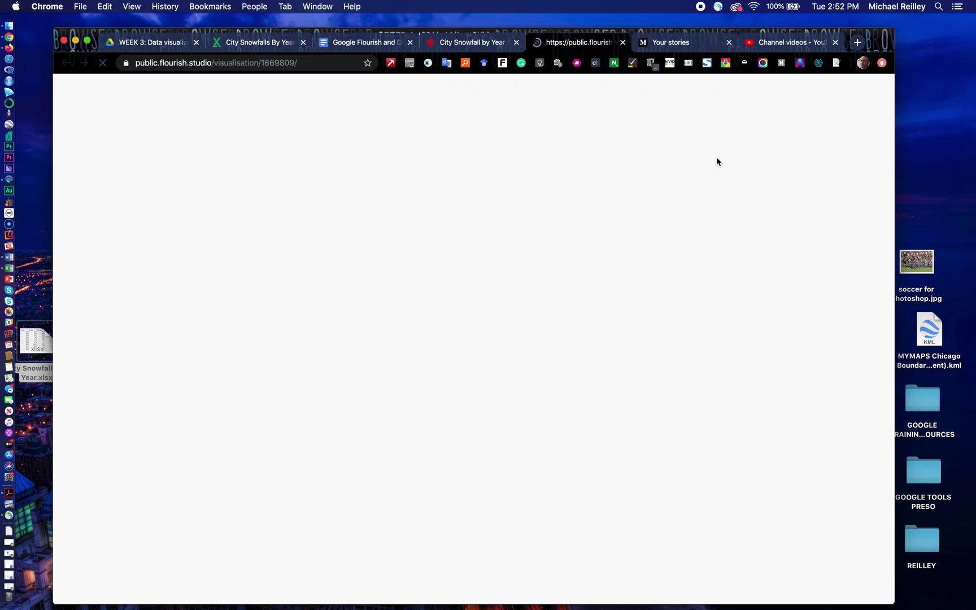
Step: Copy the published chart's public address and go to Medium's Your stories list
{"action": "left_click", "coordinate": [301, 63]}
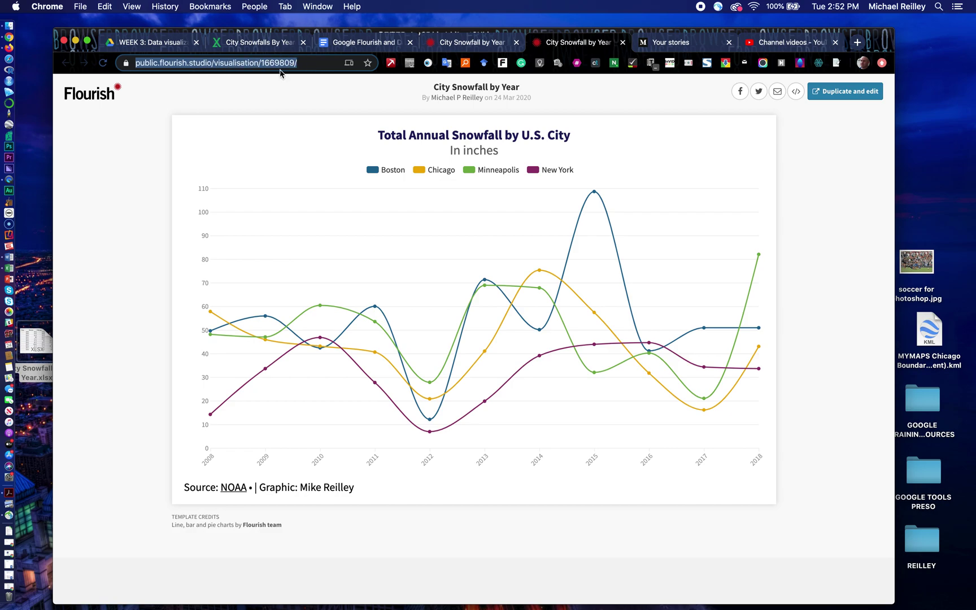
{"action": "left_click", "coordinate": [661, 46]}
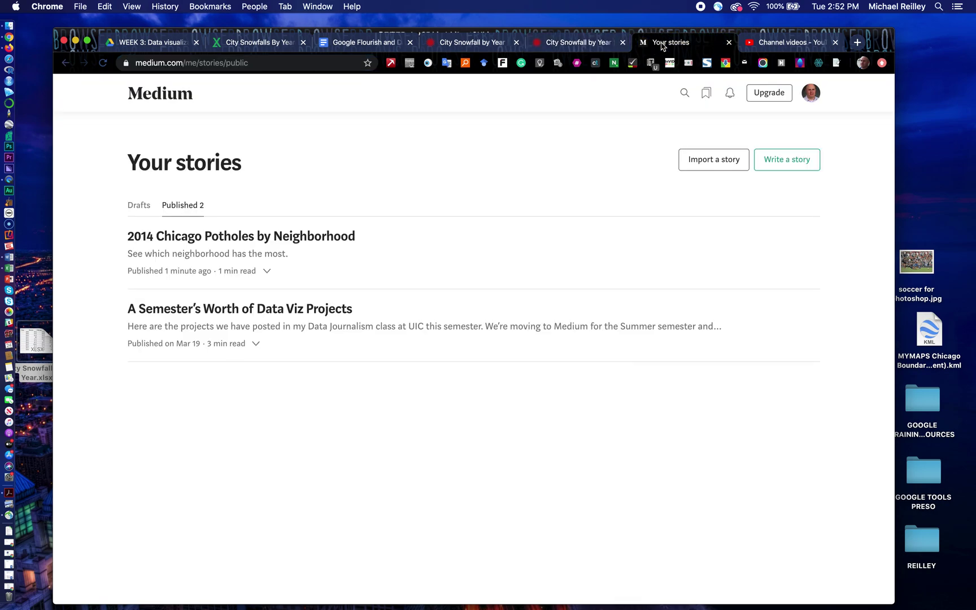
Step: Create a New story from the Medium account menu and place the cursor in its Title field for 'Annual Snowfall'
{"action": "left_click", "coordinate": [813, 95]}
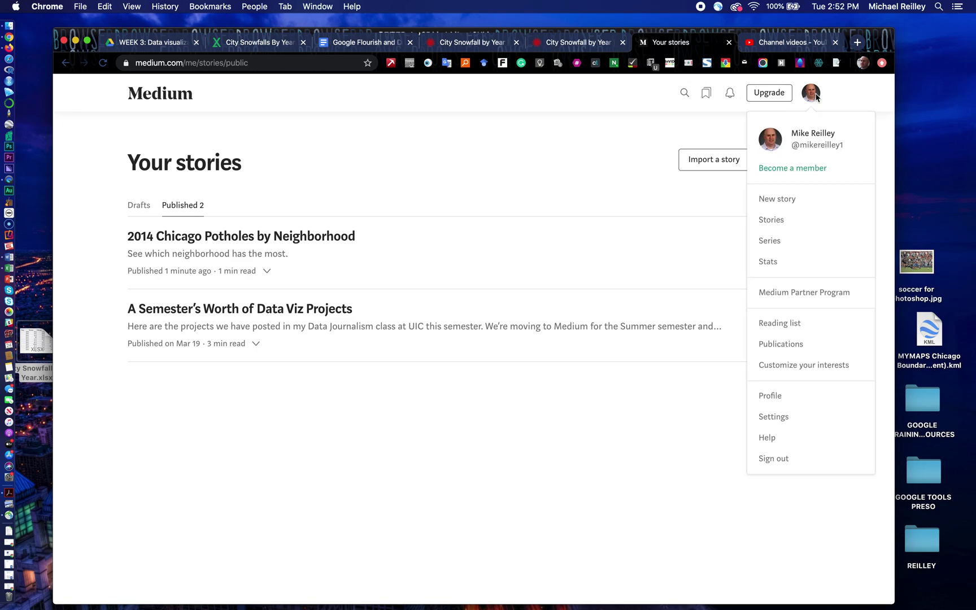
{"action": "left_click", "coordinate": [780, 200]}
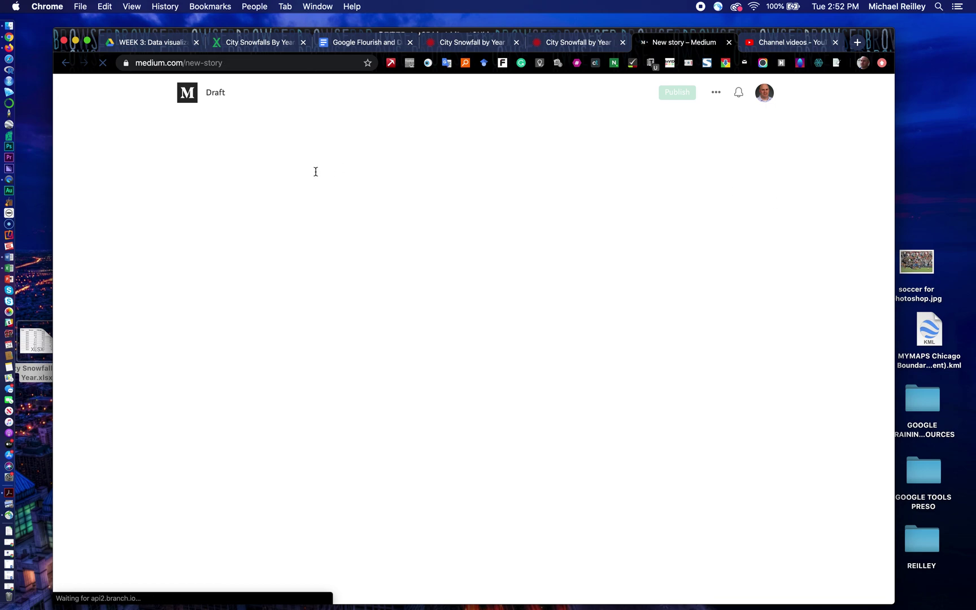
{"action": "left_click", "coordinate": [306, 148]}
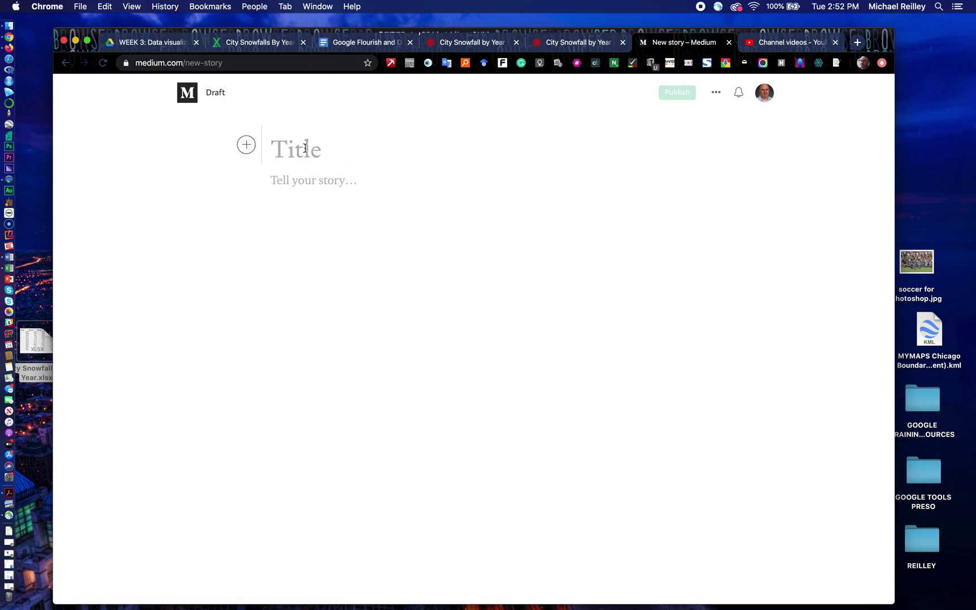
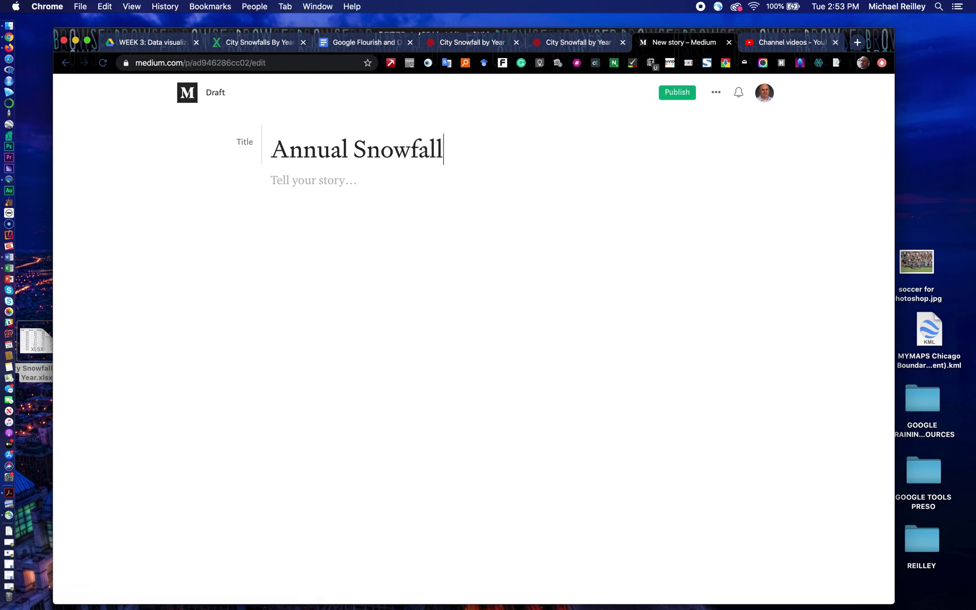
{"action": "type", "text": " by Year"}
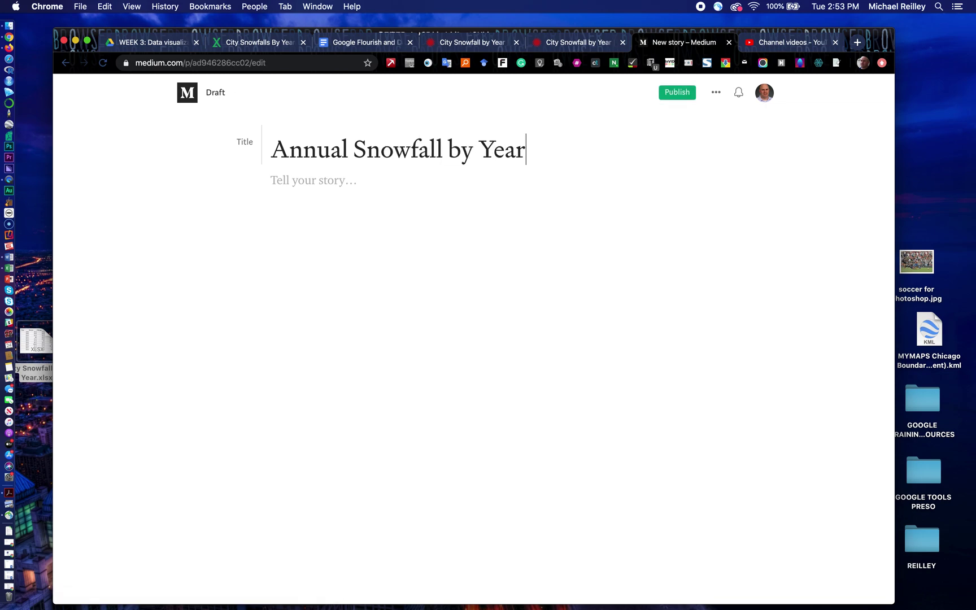
{"action": "type", "text": ": Four U.S."}
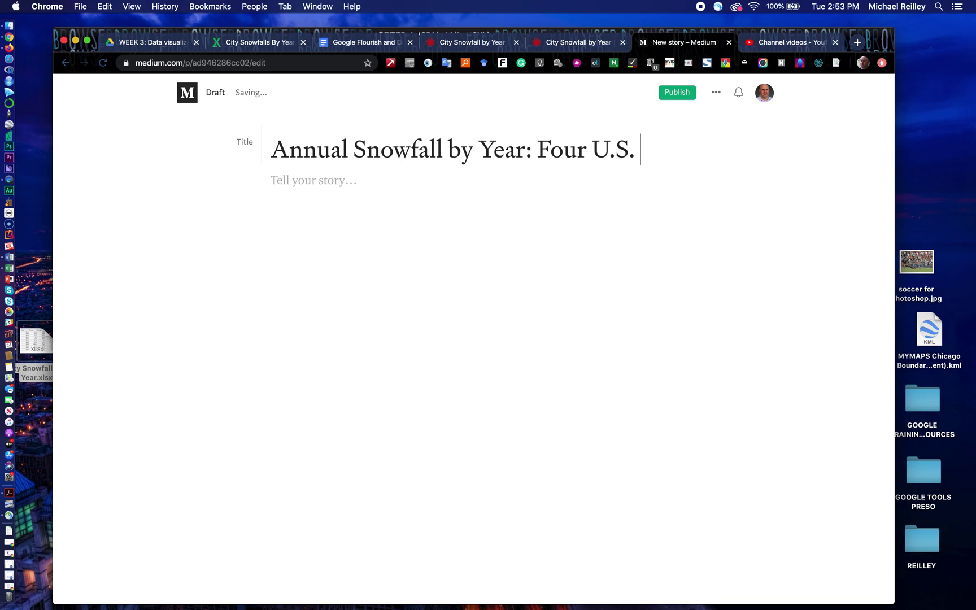
{"action": "type", "text": " Cities"}
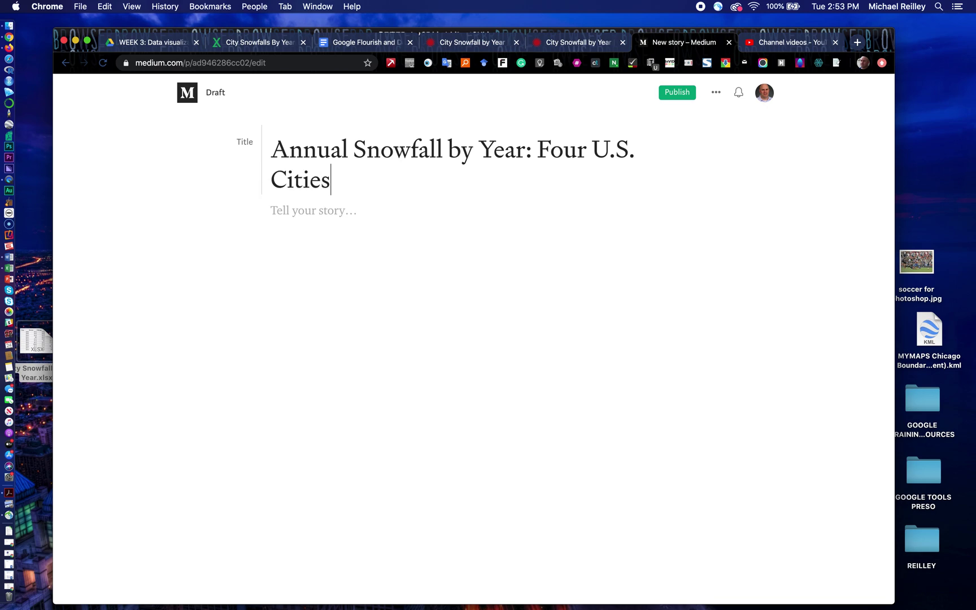
Step: Write the opening line 'How crummy was it to be in Boston in 2015?' and start a new paragraph
{"action": "left_click", "coordinate": [280, 211]}
{"action": "type", "text": "How"}
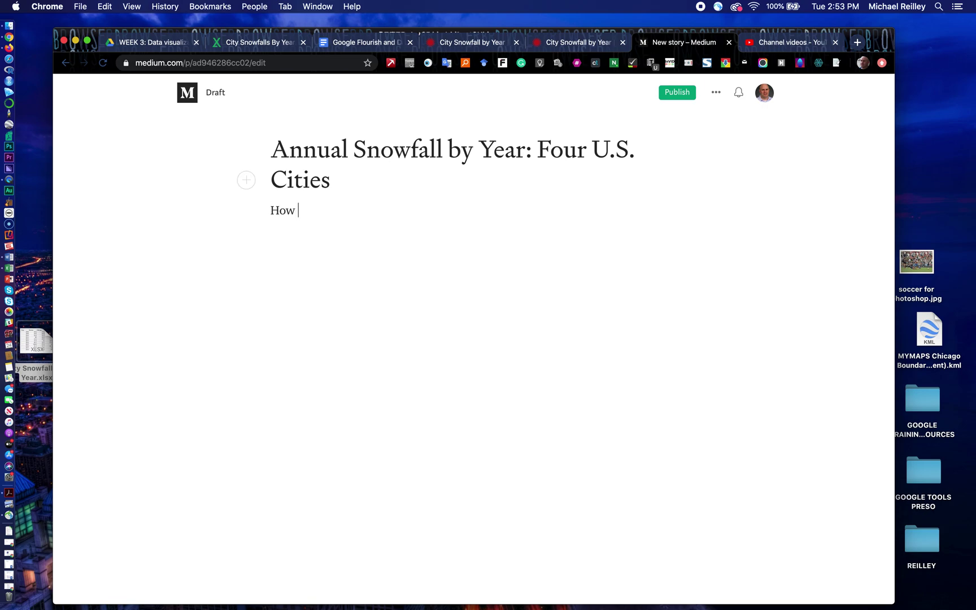
{"action": "type", "text": " crummy was"}
{"action": "type", "text": " it to be "}
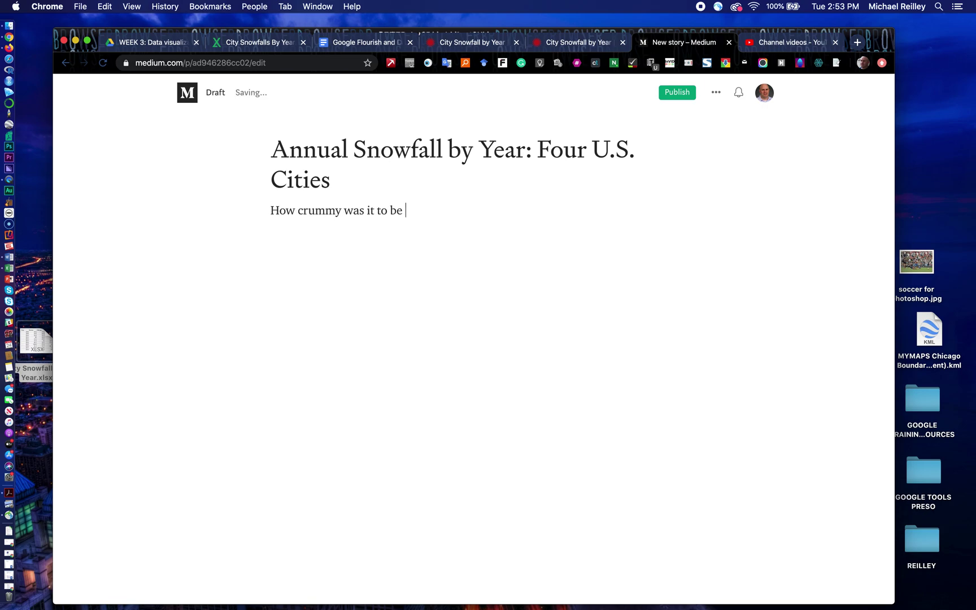
{"action": "type", "text": "in Boston in"}
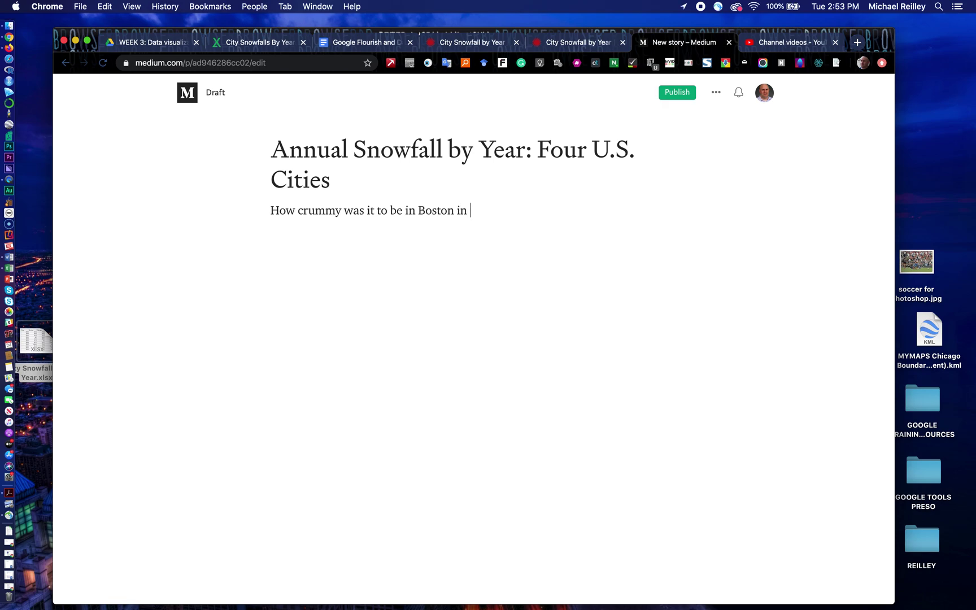
{"action": "type", "text": " 2015?"}
{"action": "key", "text": "Return"}
Step: Embed the Flourish snowfall-by-city chart from its pasted link and bring up the publish preview
{"action": "left_click", "coordinate": [246, 248]}
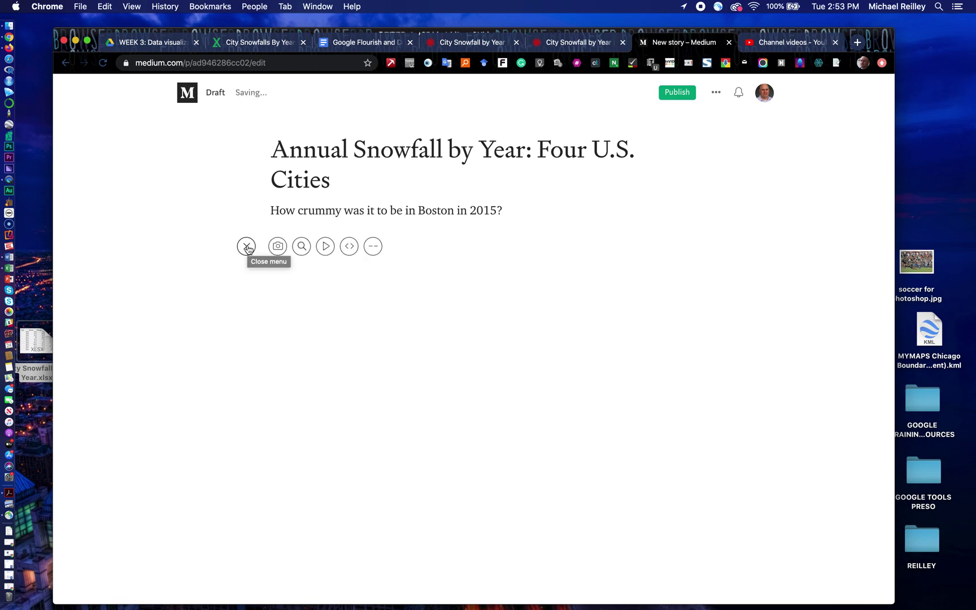
{"action": "left_click", "coordinate": [350, 248]}
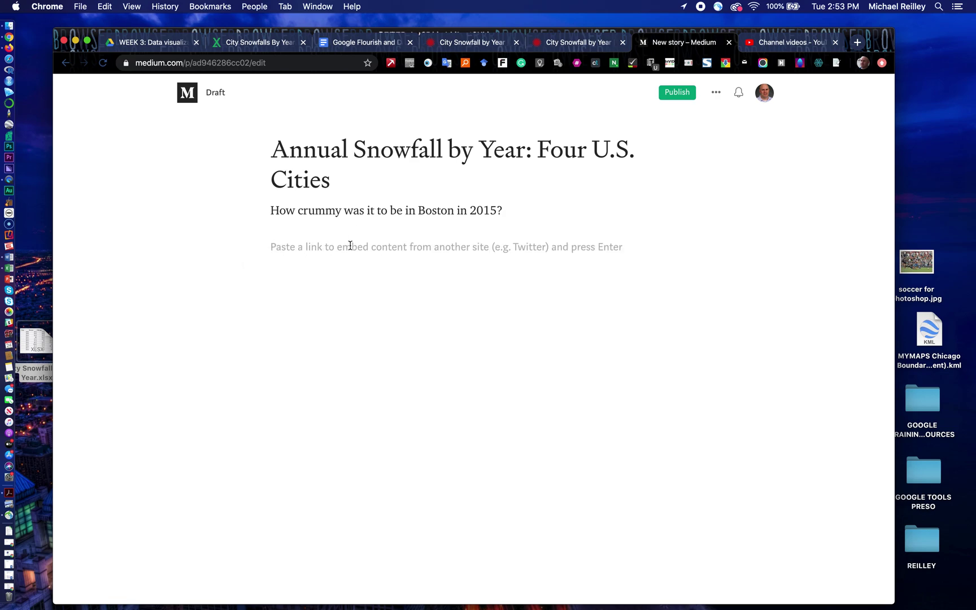
{"action": "type", "text": "https://public.flourish.studio/visualisation/1669809/"}
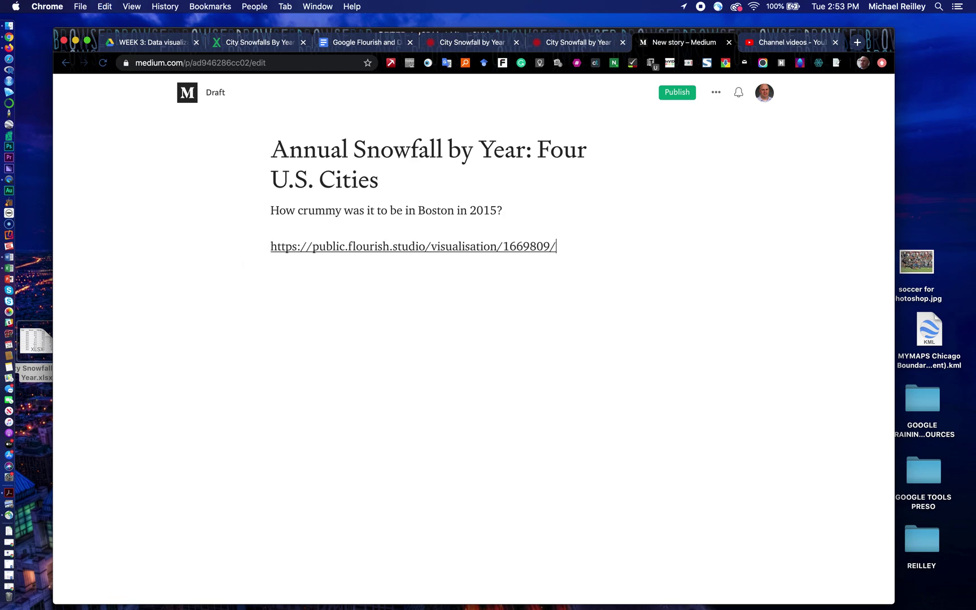
{"action": "key", "text": "Return"}
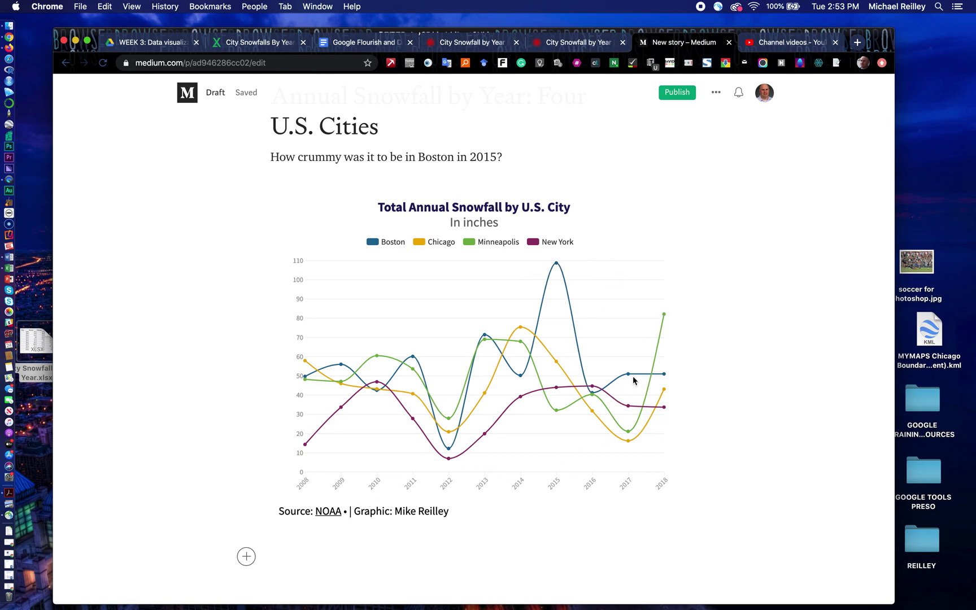
{"action": "left_click", "coordinate": [677, 94]}
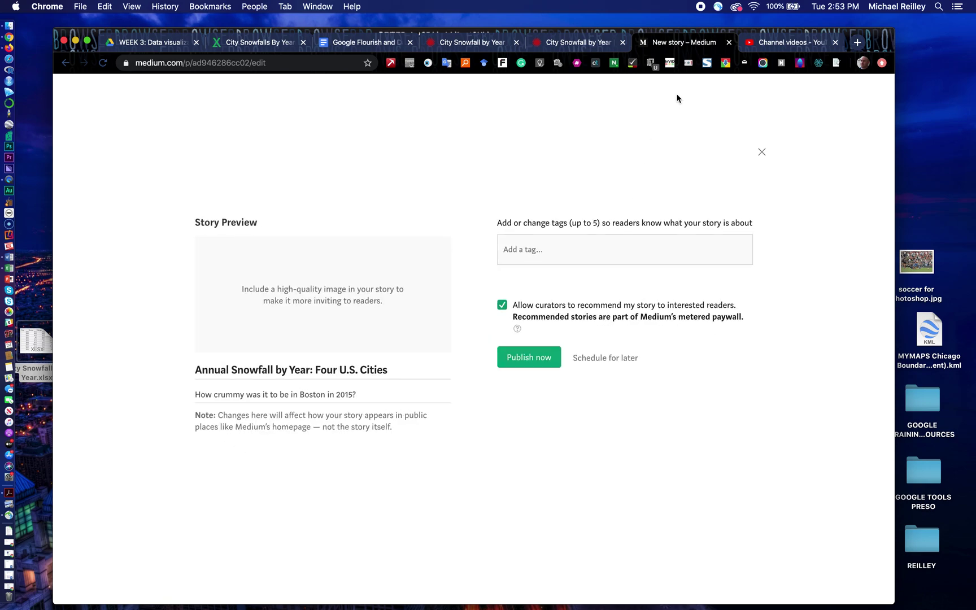
Step: Add the tags Google Flourish, Snowfall, Chicago, Boston and New York
{"action": "left_click", "coordinate": [513, 245]}
{"action": "type", "text": "Google Flourish"}
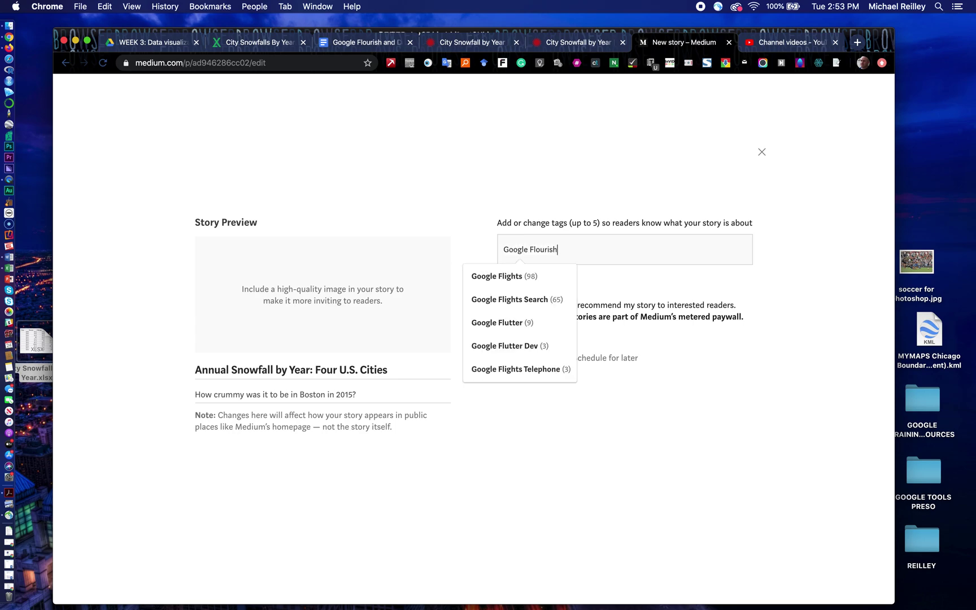
{"action": "key", "text": "Return"}
{"action": "type", "text": "Snowf"}
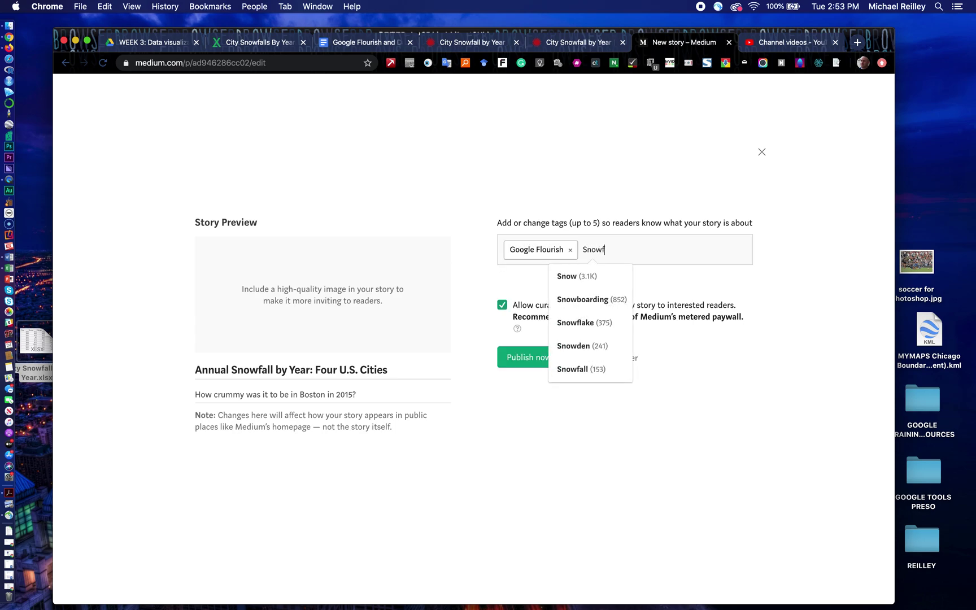
{"action": "type", "text": "all"}
{"action": "key", "text": "Return"}
{"action": "type", "text": "Chicago"}
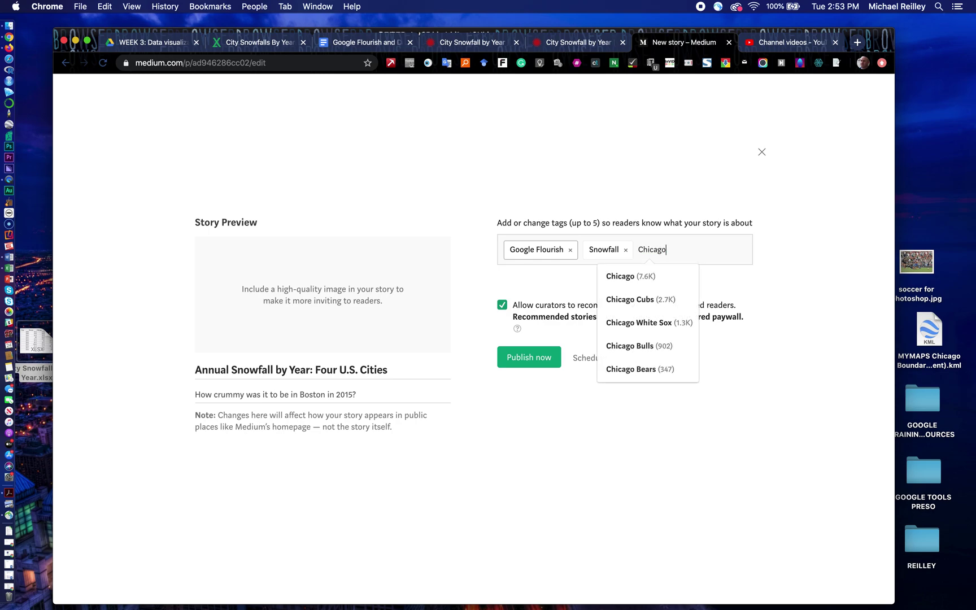
{"action": "key", "text": "Return"}
{"action": "type", "text": "Boston"}
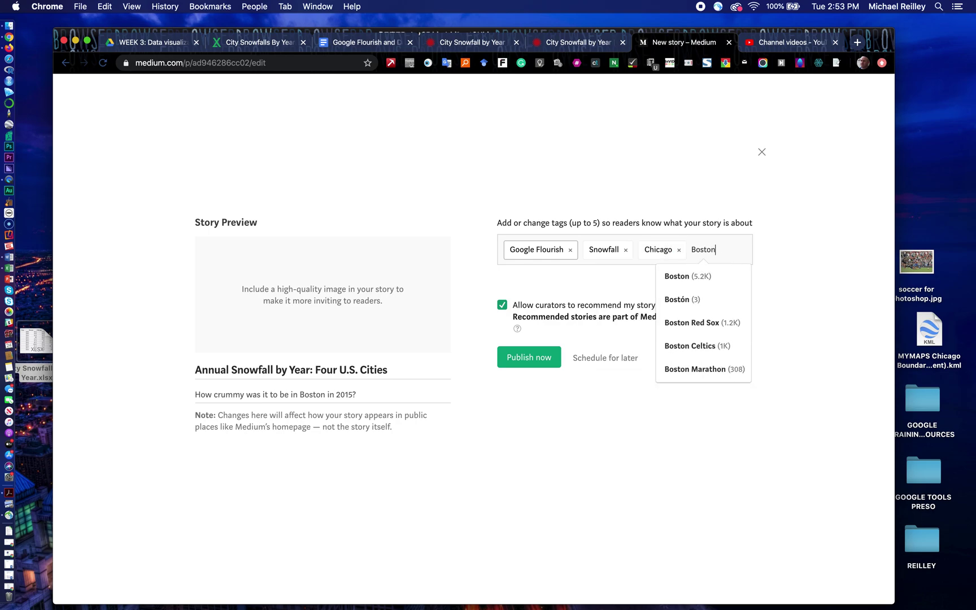
{"action": "key", "text": "Return"}
{"action": "type", "text": "New Yo"}
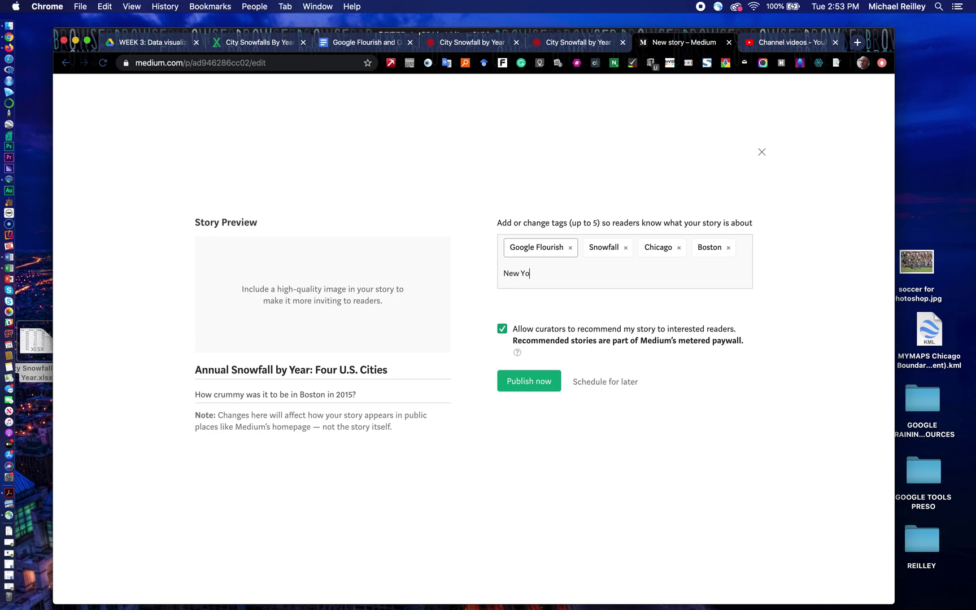
{"action": "type", "text": "rk"}
{"action": "key", "text": "Return"}
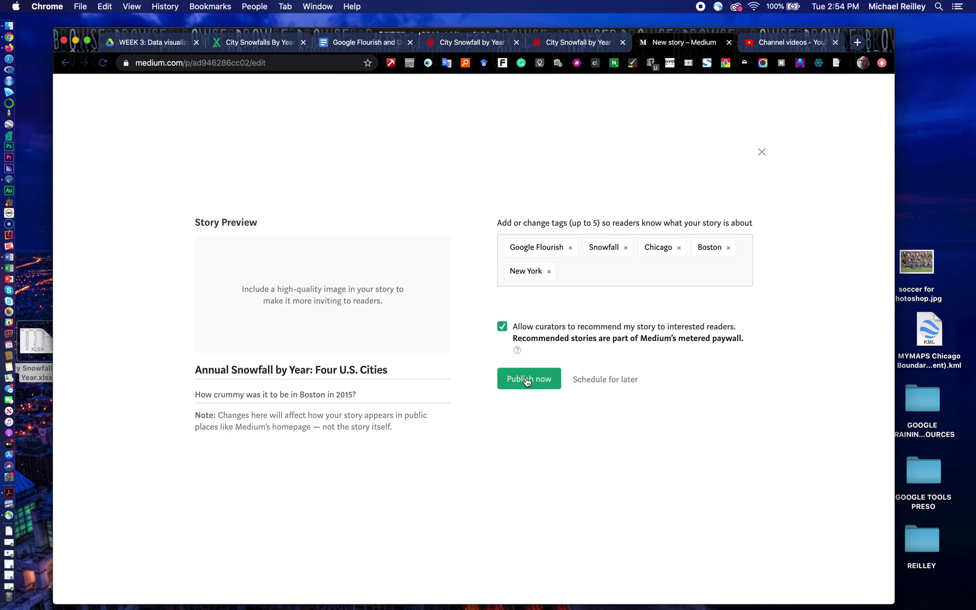
Step: Replace the Google Flourish tag with Minneapolis and publish the story
{"action": "left_click", "coordinate": [570, 248]}
{"action": "left_click", "coordinate": [532, 276]}
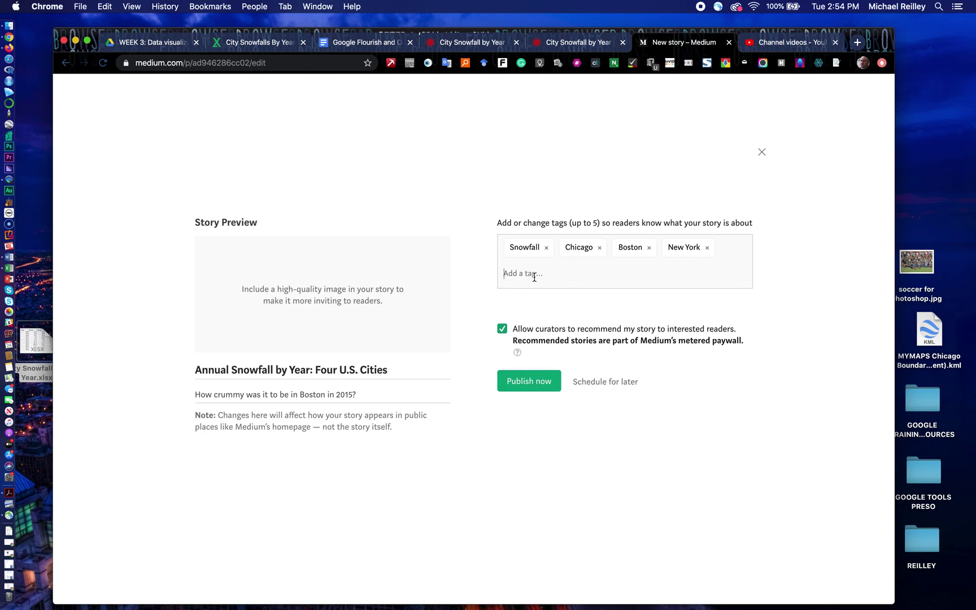
{"action": "type", "text": "Minne"}
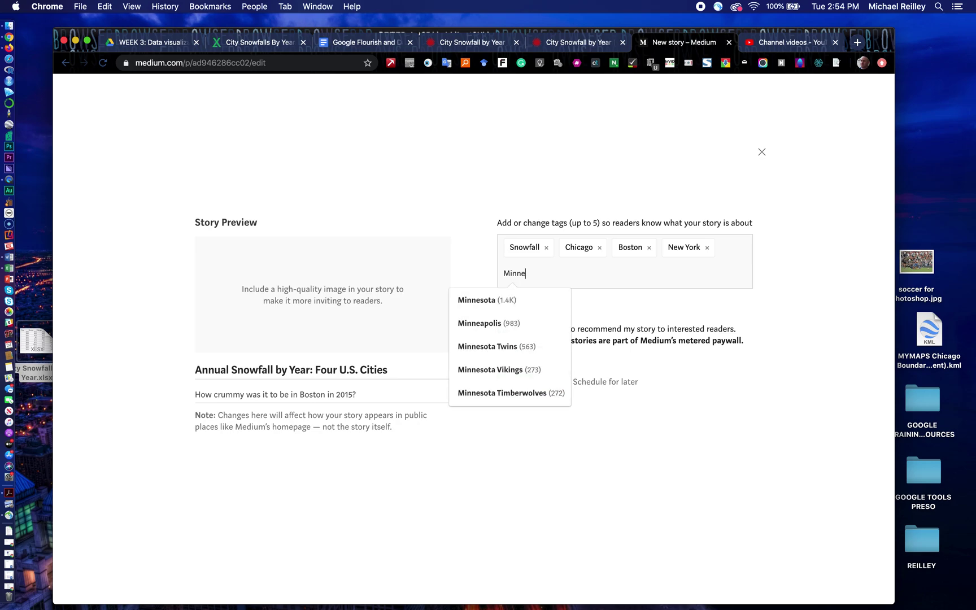
{"action": "type", "text": "apolis"}
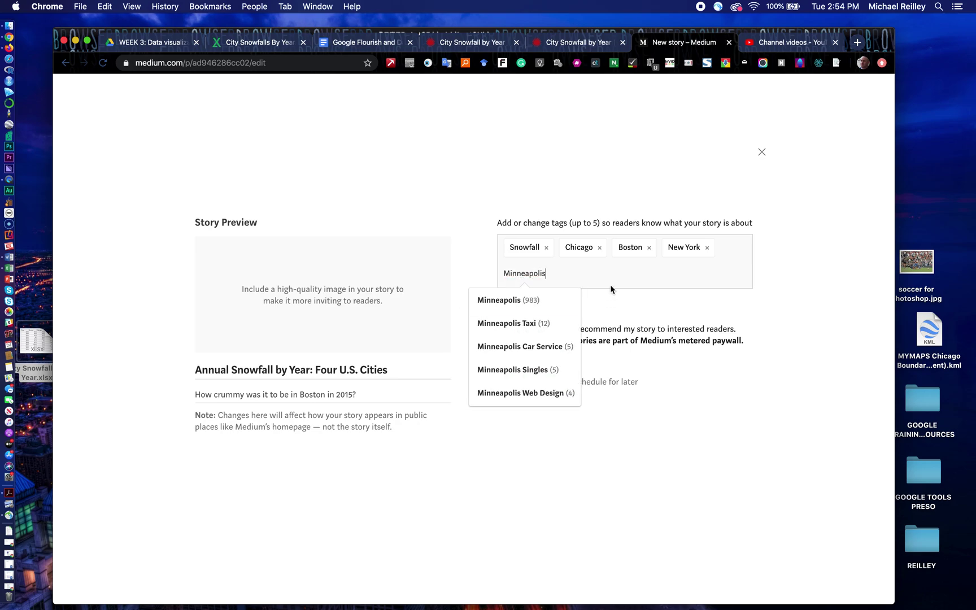
{"action": "key", "text": "Return"}
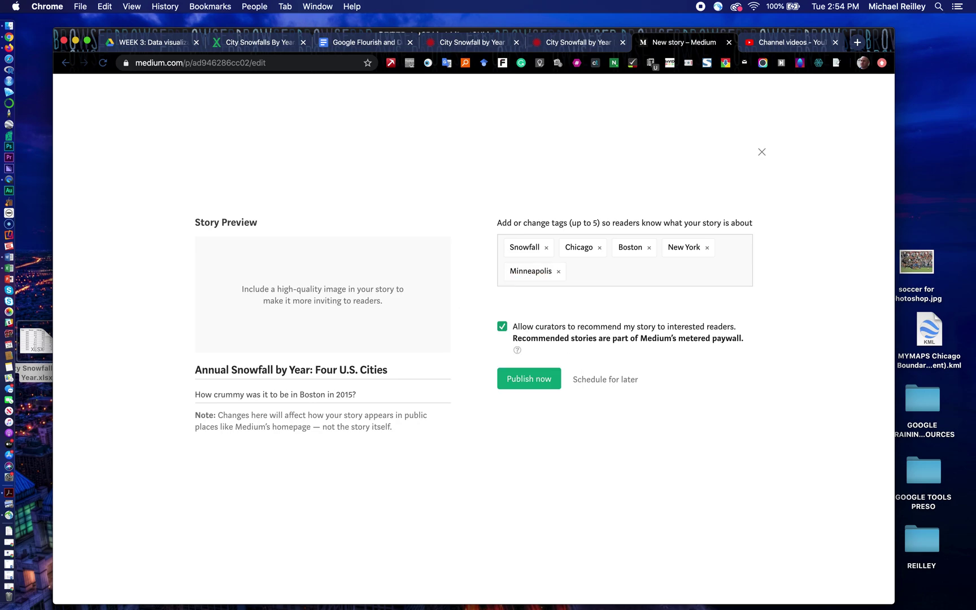
{"action": "left_click", "coordinate": [532, 379]}
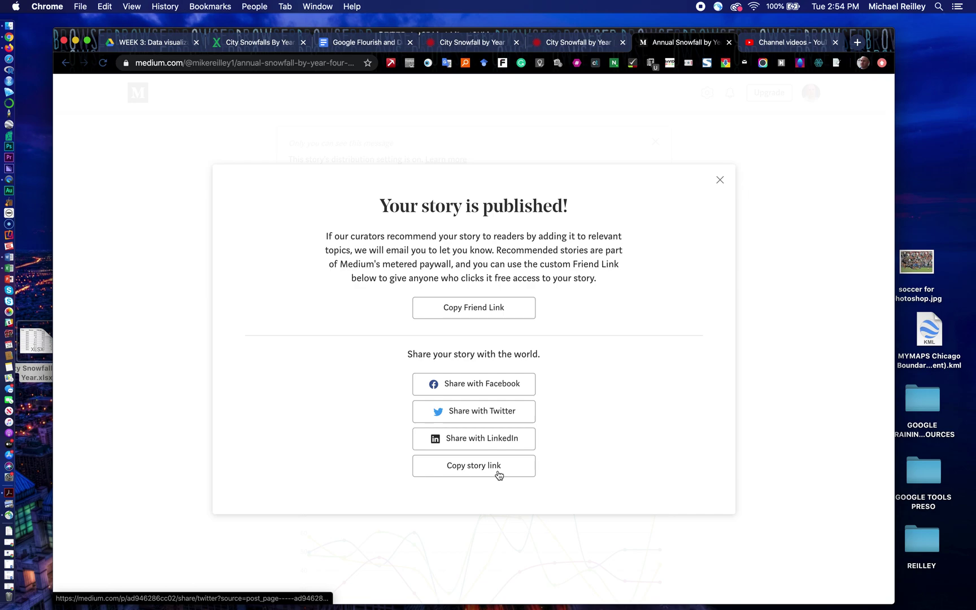
{"action": "left_click", "coordinate": [498, 475]}
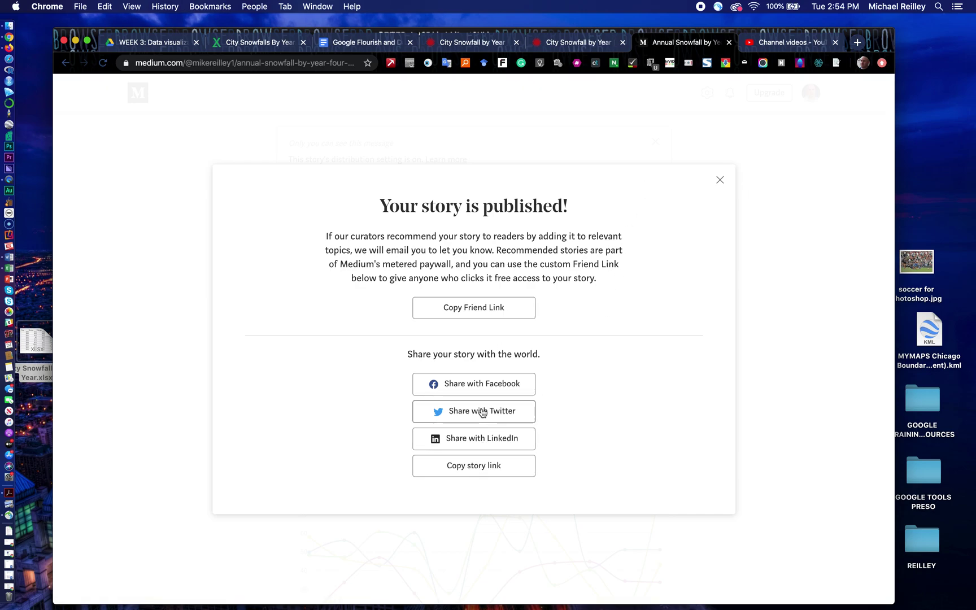
{"action": "left_click", "coordinate": [720, 182]}
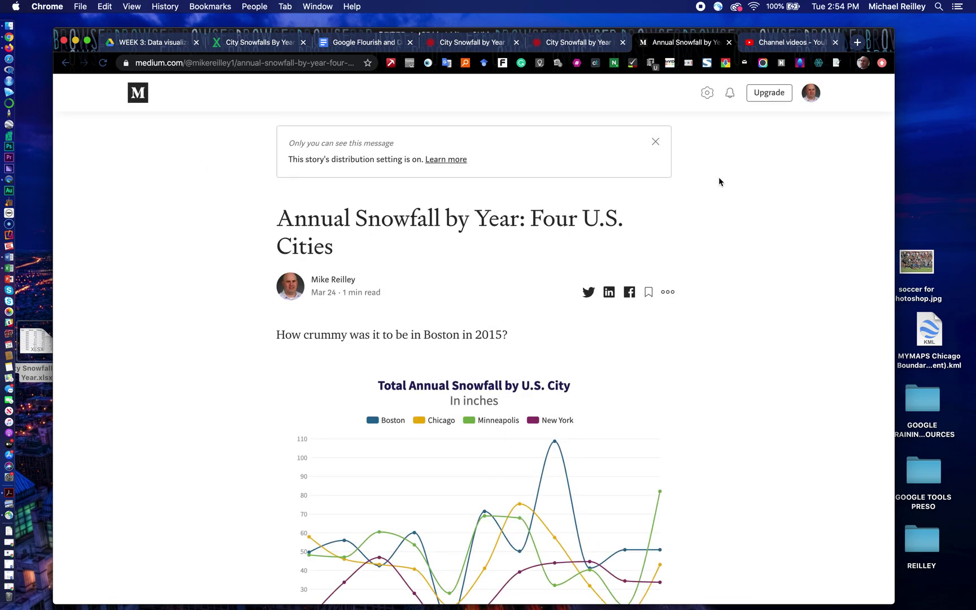
{"action": "scroll", "coordinate": [713, 297], "scroll_direction": "down", "scroll_amount": 3}
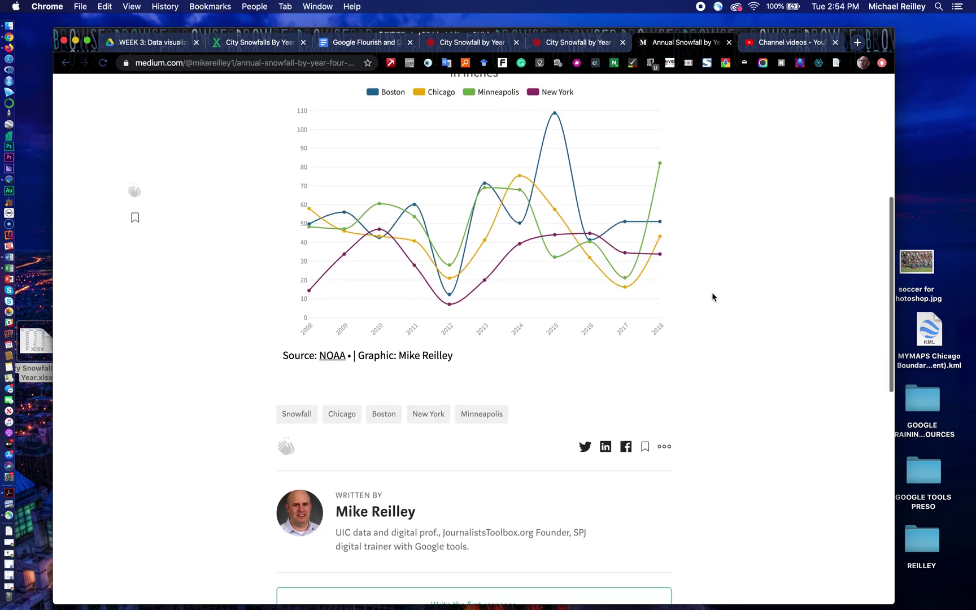
{"action": "scroll", "coordinate": [712, 297], "scroll_direction": "down", "scroll_amount": 1}
{"action": "scroll", "coordinate": [712, 296], "scroll_direction": "up", "scroll_amount": 5}
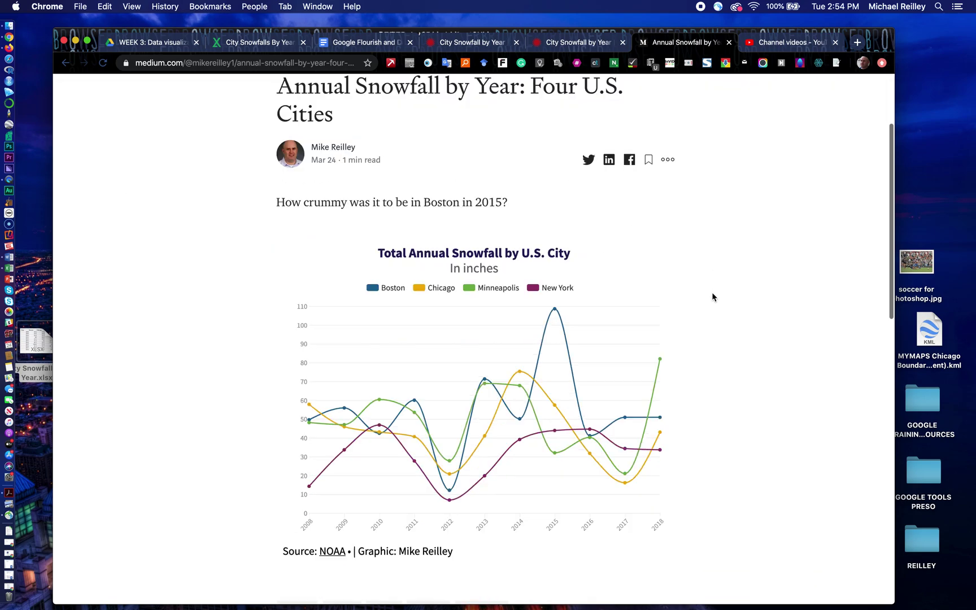
{"action": "scroll", "coordinate": [698, 293], "scroll_direction": "down", "scroll_amount": 2}
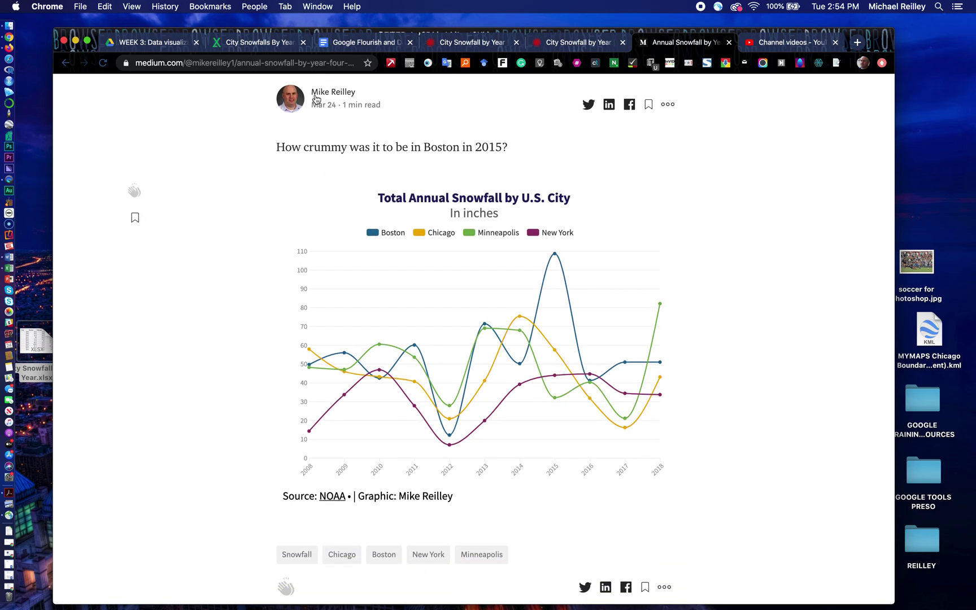
{"action": "scroll", "coordinate": [368, 334], "scroll_direction": "down", "scroll_amount": 6}
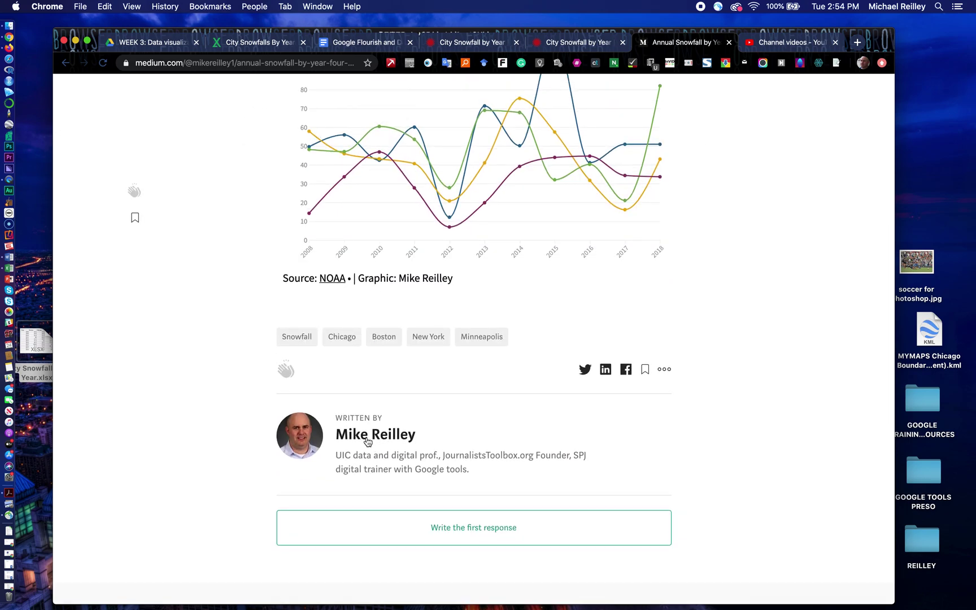
{"action": "scroll", "coordinate": [472, 453], "scroll_direction": "up", "scroll_amount": 7}
{"action": "scroll", "coordinate": [476, 450], "scroll_direction": "up", "scroll_amount": 3}
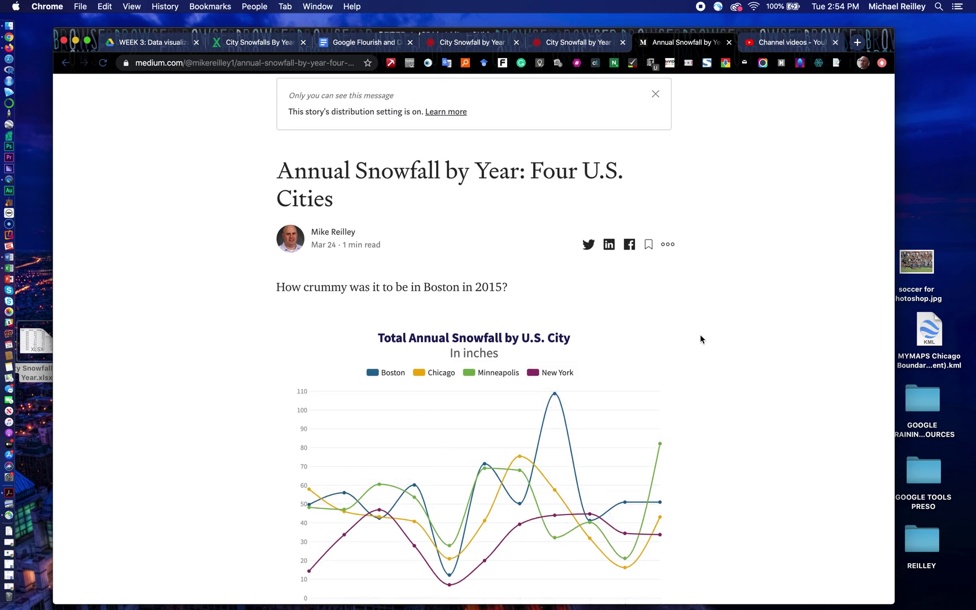
{"action": "scroll", "coordinate": [837, 218], "scroll_direction": "up", "scroll_amount": 2}
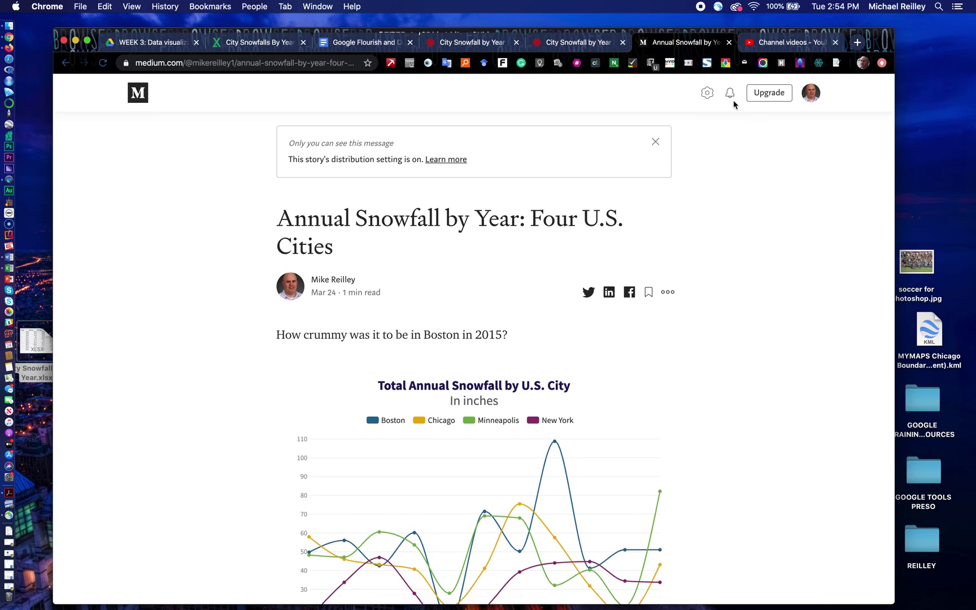
Step: Leave the City Snowfall by Year editor for My projects and create a new story
{"action": "left_click", "coordinate": [500, 46]}
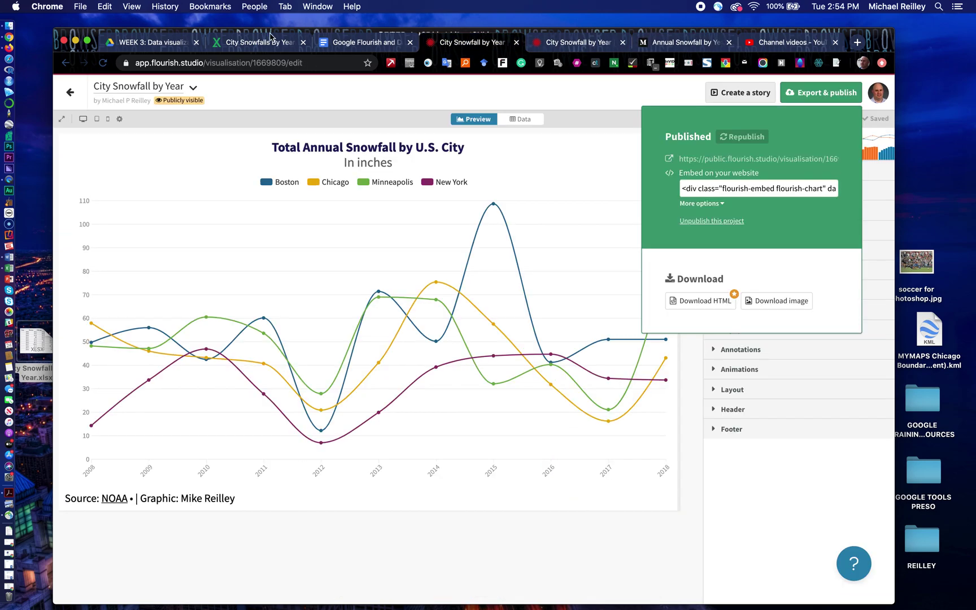
{"action": "left_click", "coordinate": [70, 96]}
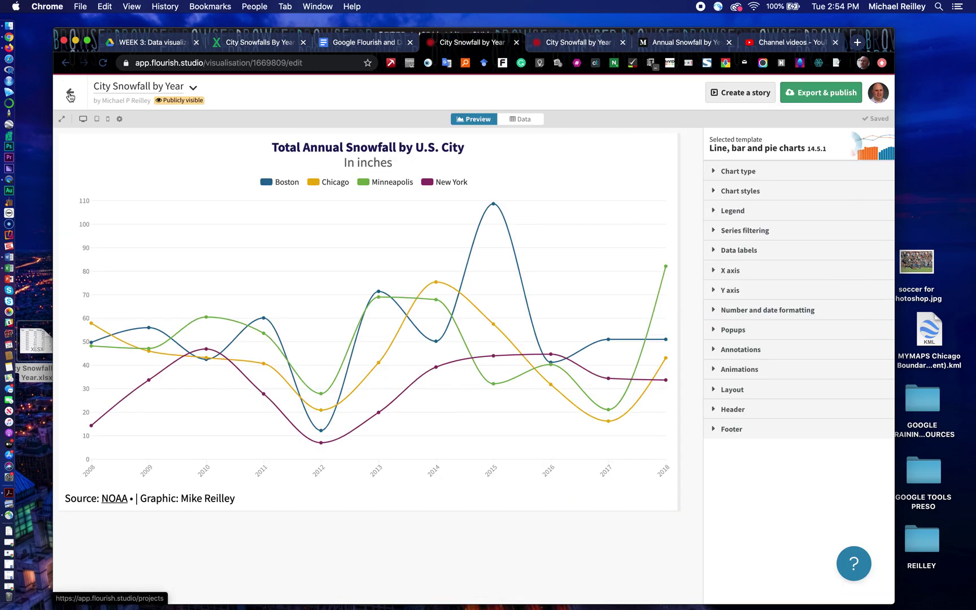
{"action": "left_click", "coordinate": [70, 96]}
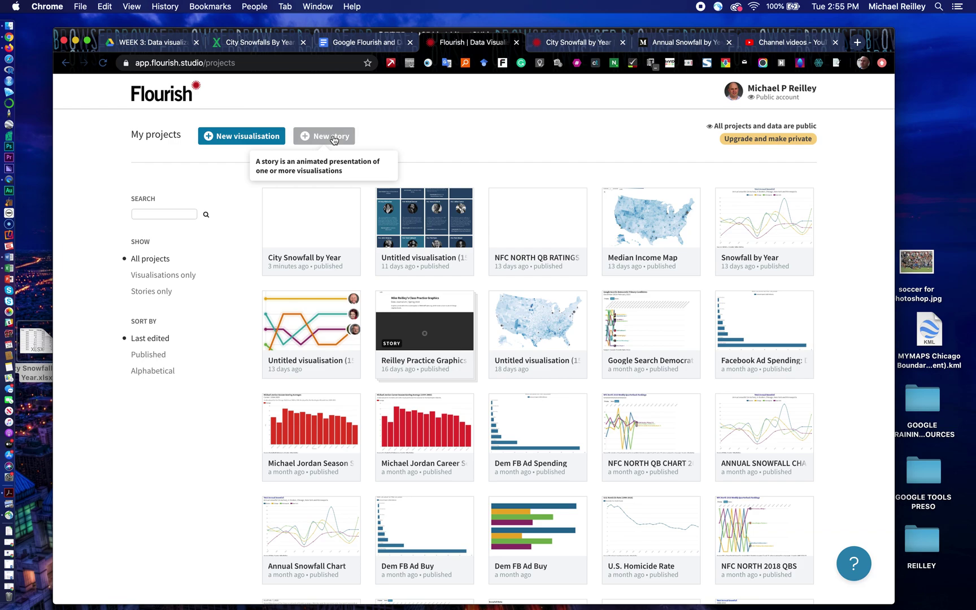
{"action": "left_click", "coordinate": [333, 140]}
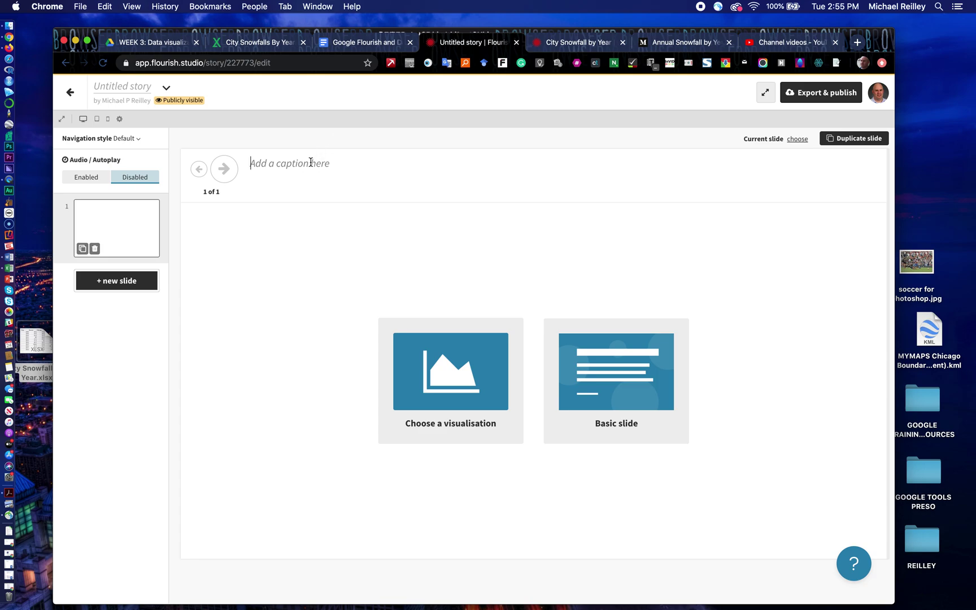
{"action": "type", "text": "Graphics from Data Viz Classes"}
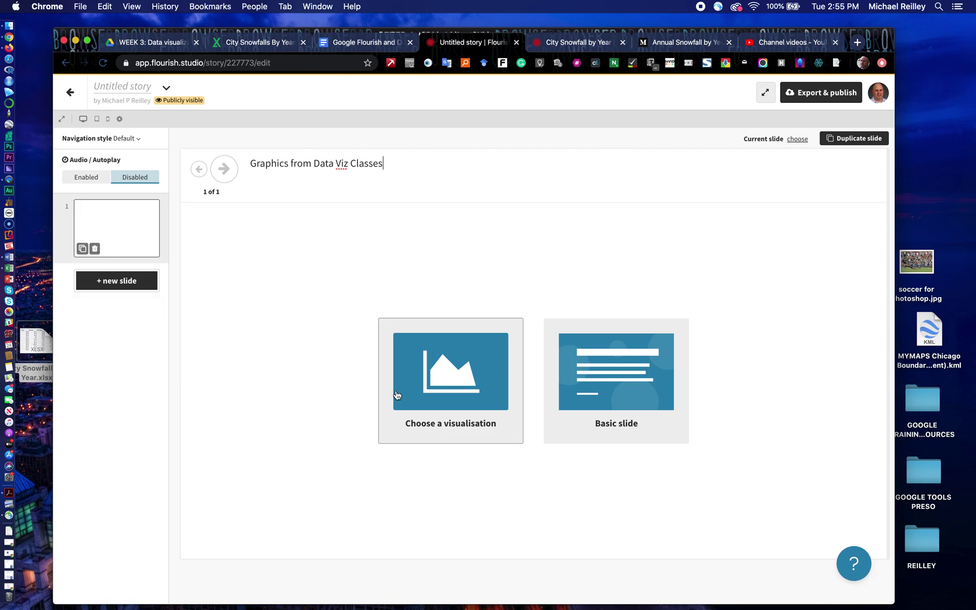
Step: Make slide 1 a basic slide titled Google Flourish Projects, subtitled UIC Data Visualizations
{"action": "left_click", "coordinate": [623, 363]}
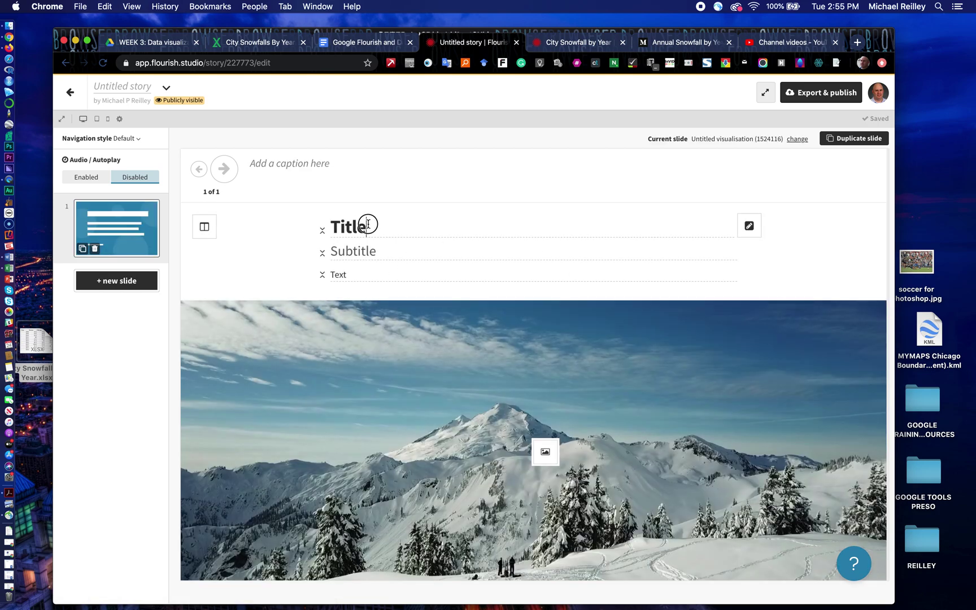
{"action": "left_click_drag", "start_coordinate": [371, 226], "coordinate": [331, 227]}
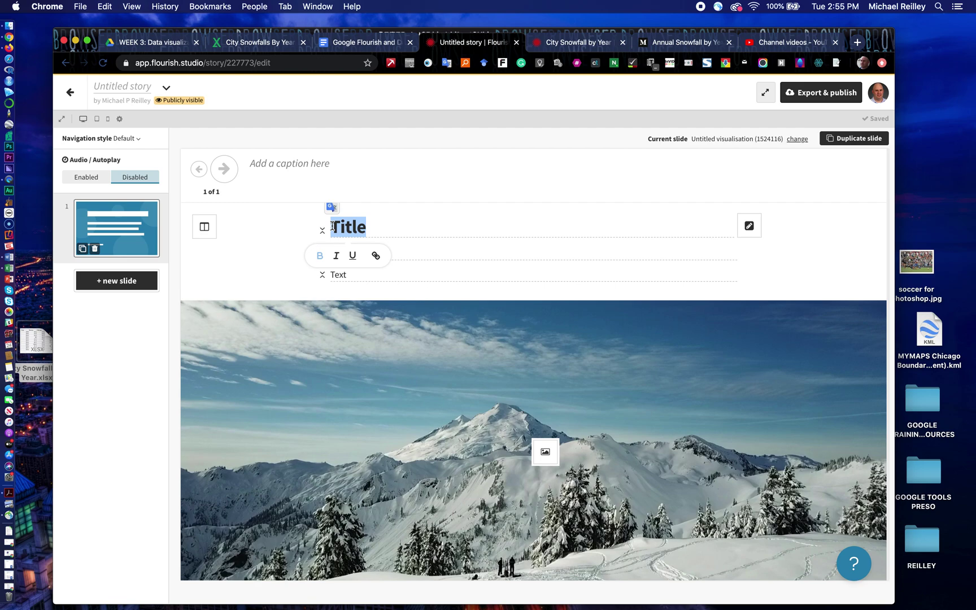
{"action": "type", "text": "Google"}
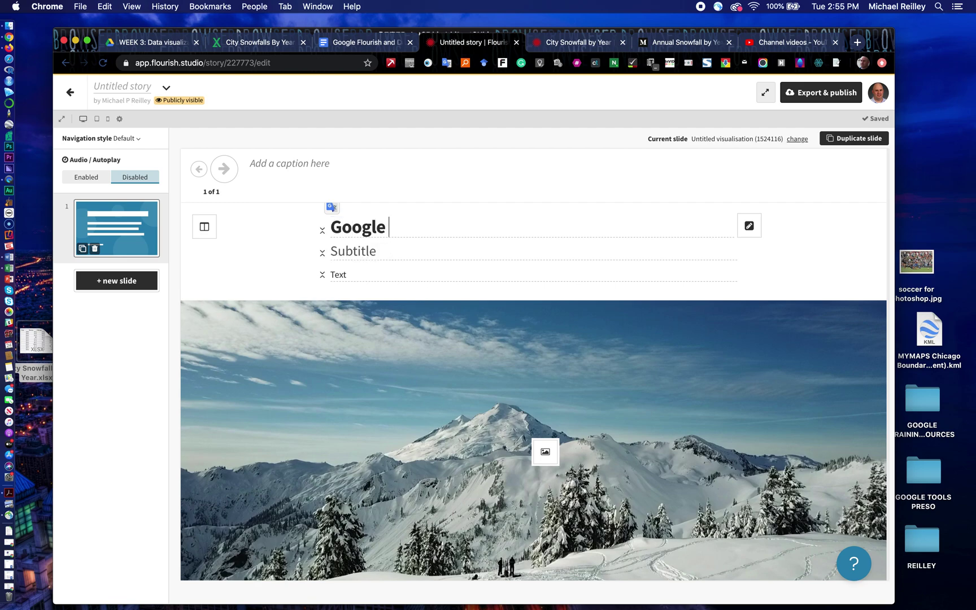
{"action": "type", "text": " Flouris"}
{"action": "key", "text": "BackSpace"}
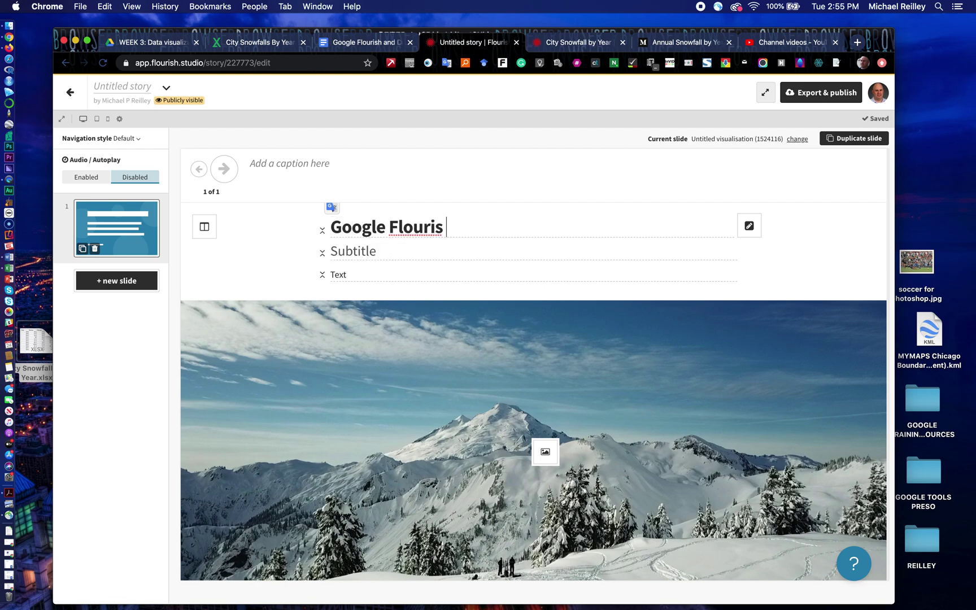
{"action": "type", "text": "h Projects"}
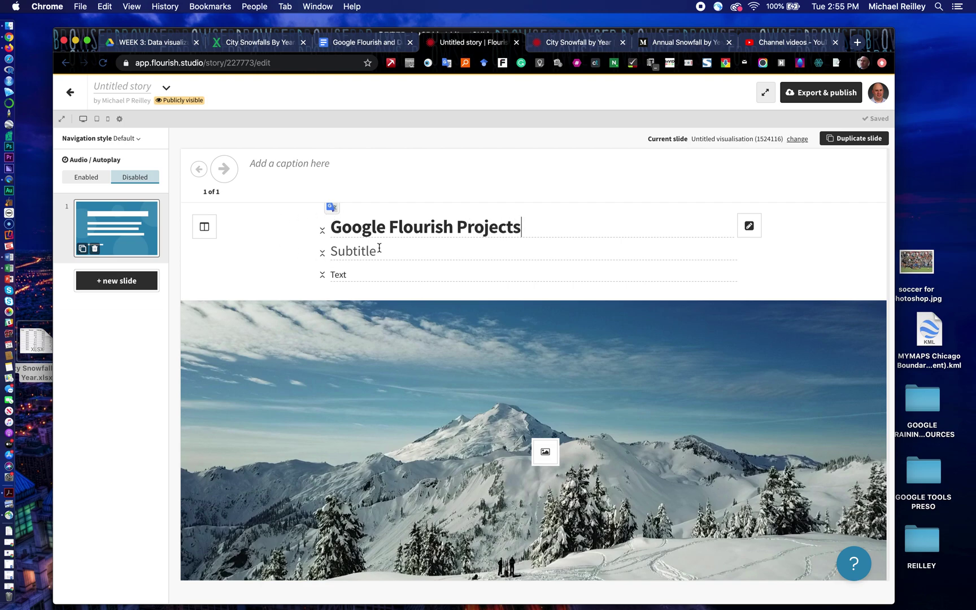
{"action": "left_click_drag", "start_coordinate": [376, 251], "coordinate": [330, 253]}
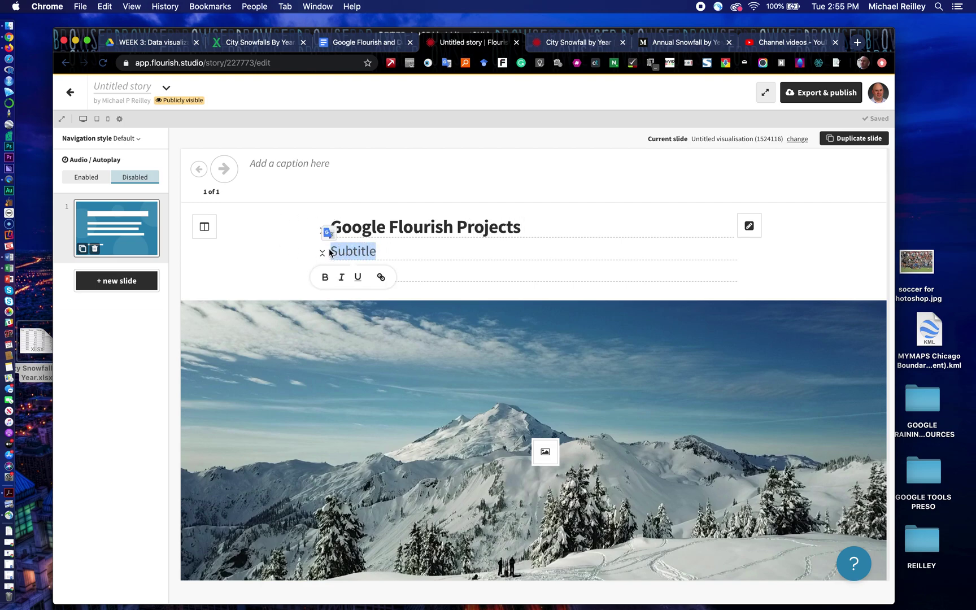
{"action": "type", "text": "UIC Data Vi"}
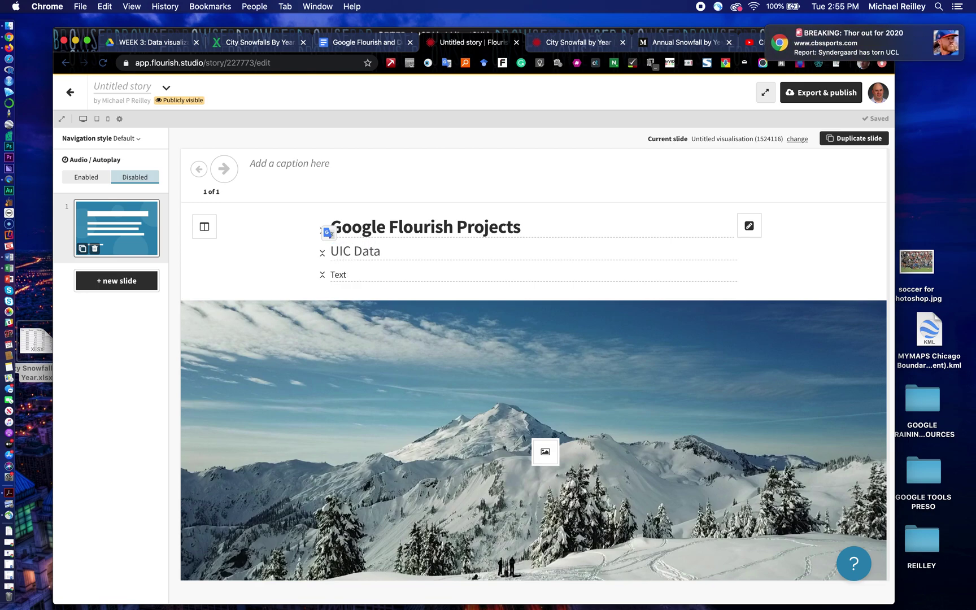
{"action": "type", "text": "sualiza"}
{"action": "type", "text": "tions"}
Step: Fill in the author line and add the caption Graphics
{"action": "left_click", "coordinate": [347, 272]}
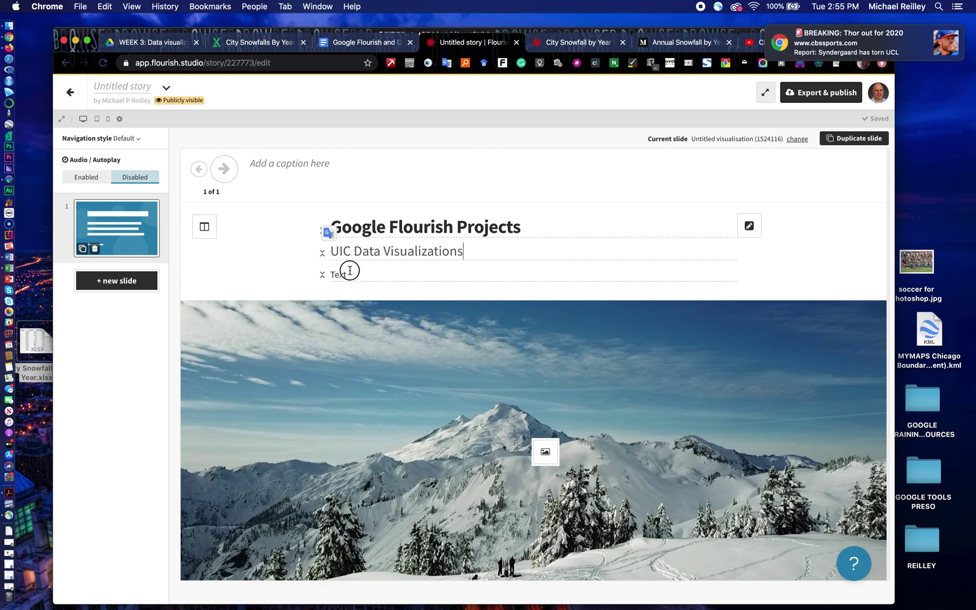
{"action": "type", "text": "T"}
{"action": "key", "text": "BackSpace"}
{"action": "key", "text": "BackSpace"}
{"action": "type", "text": "m"}
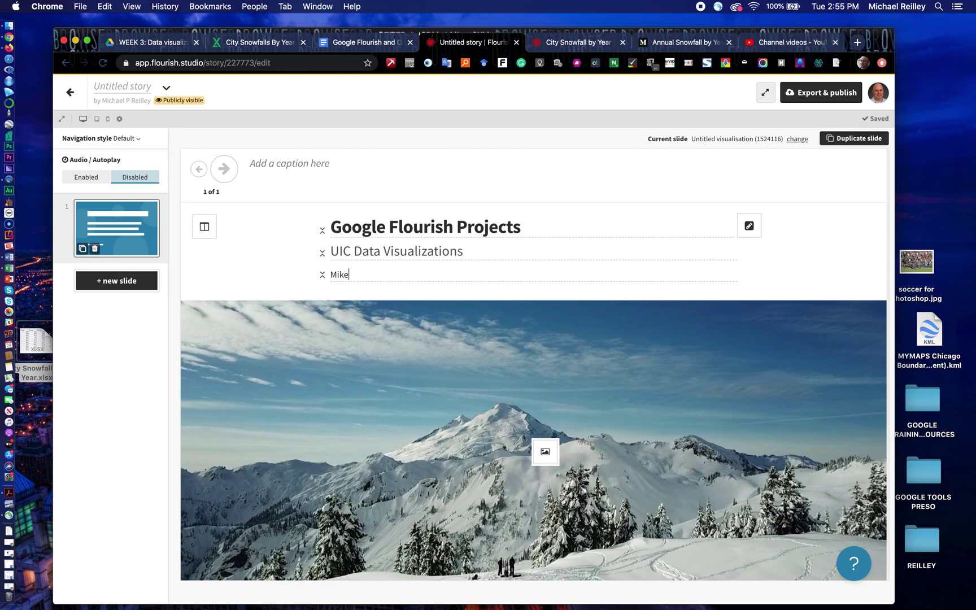
{"action": "type", "text": "ey"}
{"action": "left_click", "coordinate": [319, 164]}
{"action": "type", "text": "Graphics"}
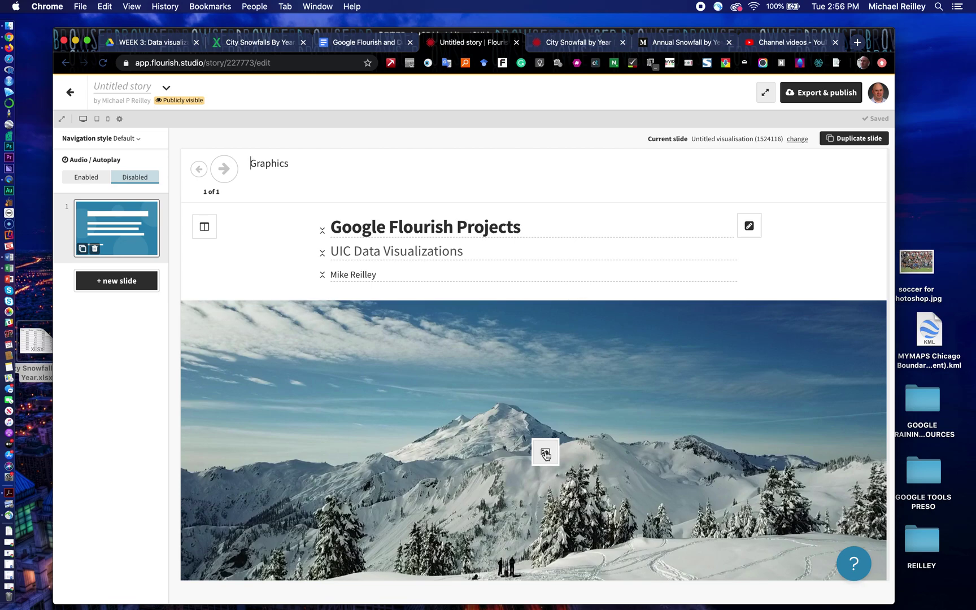
{"action": "left_click", "coordinate": [545, 455]}
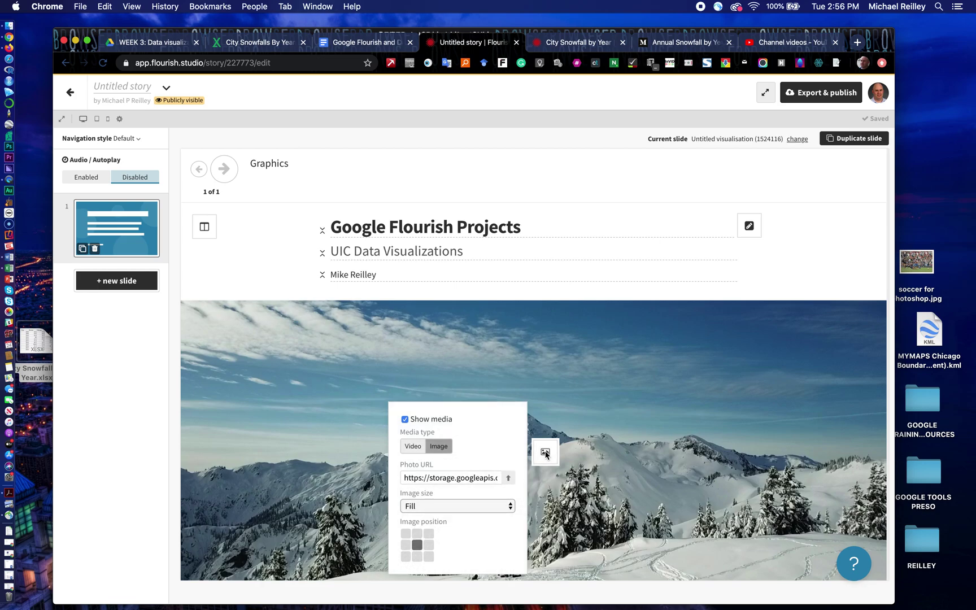
Step: Set RLPCHIgoodintro-1280.mp4 with playback controls as the title background and retitle the story Mike's Graphics Slideshow
{"action": "left_click", "coordinate": [415, 446]}
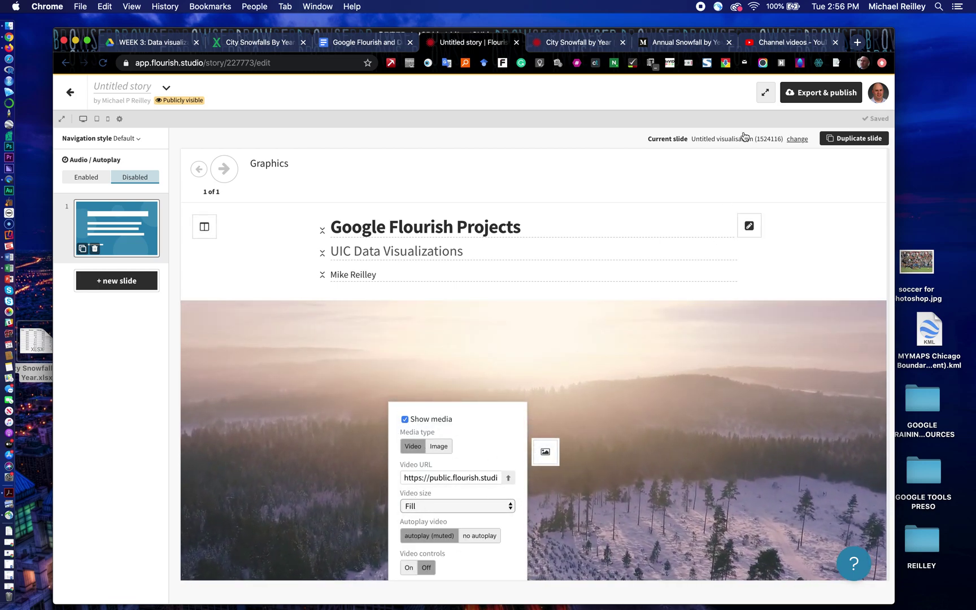
{"action": "left_click", "coordinate": [509, 476]}
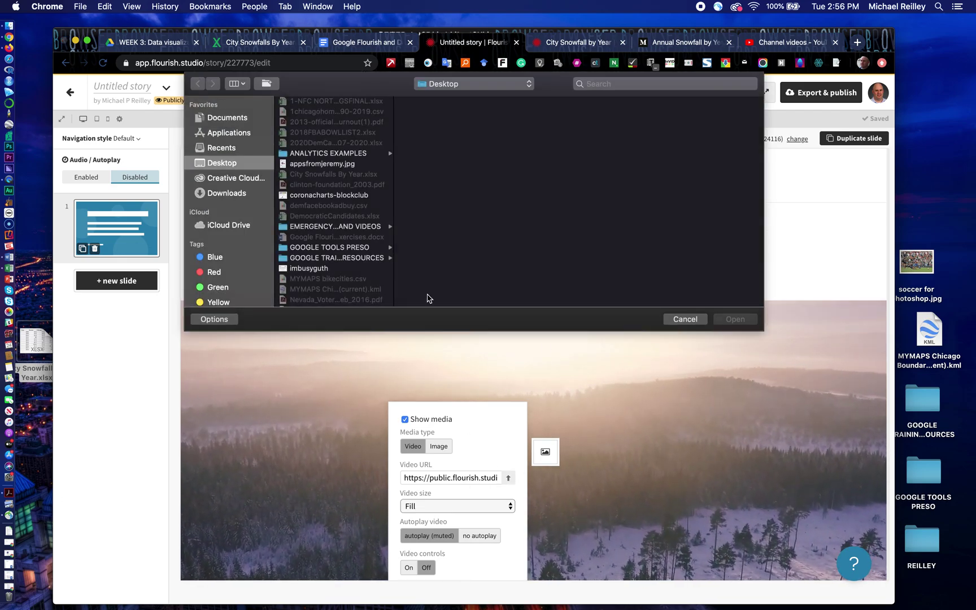
{"action": "scroll", "coordinate": [329, 266], "scroll_direction": "down", "scroll_amount": 5}
{"action": "scroll", "coordinate": [330, 266], "scroll_direction": "down", "scroll_amount": 2}
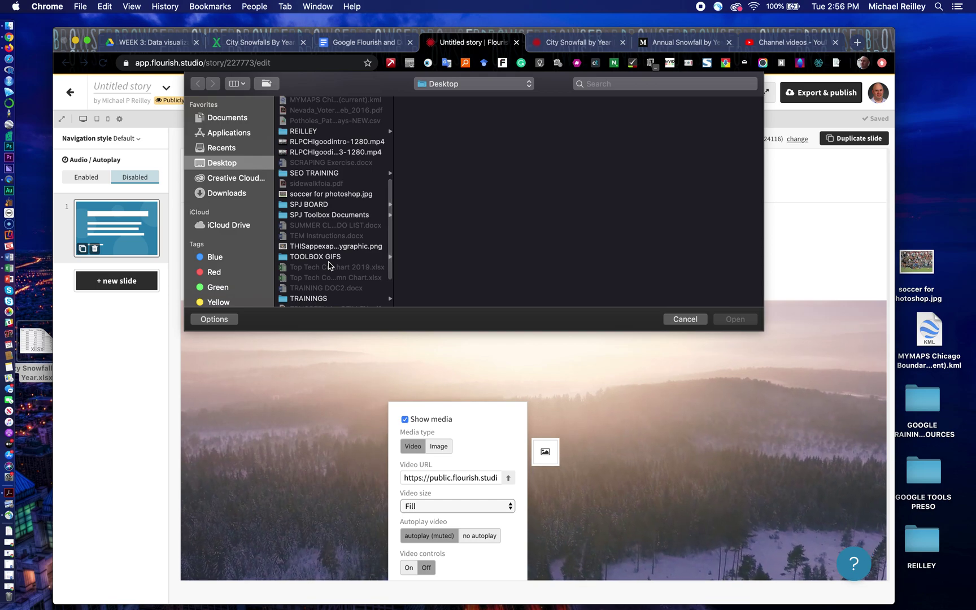
{"action": "left_click", "coordinate": [317, 142]}
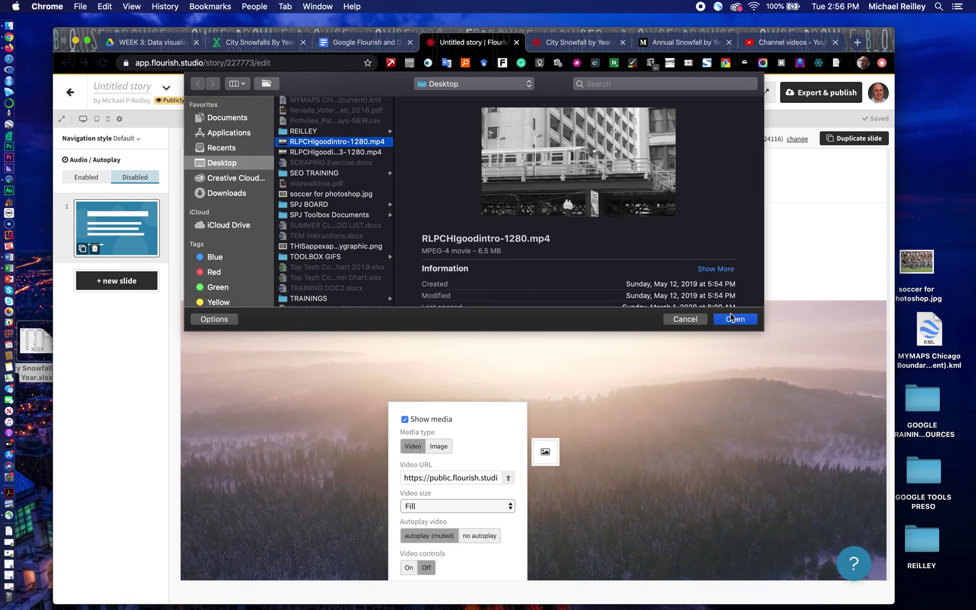
{"action": "left_click", "coordinate": [736, 319]}
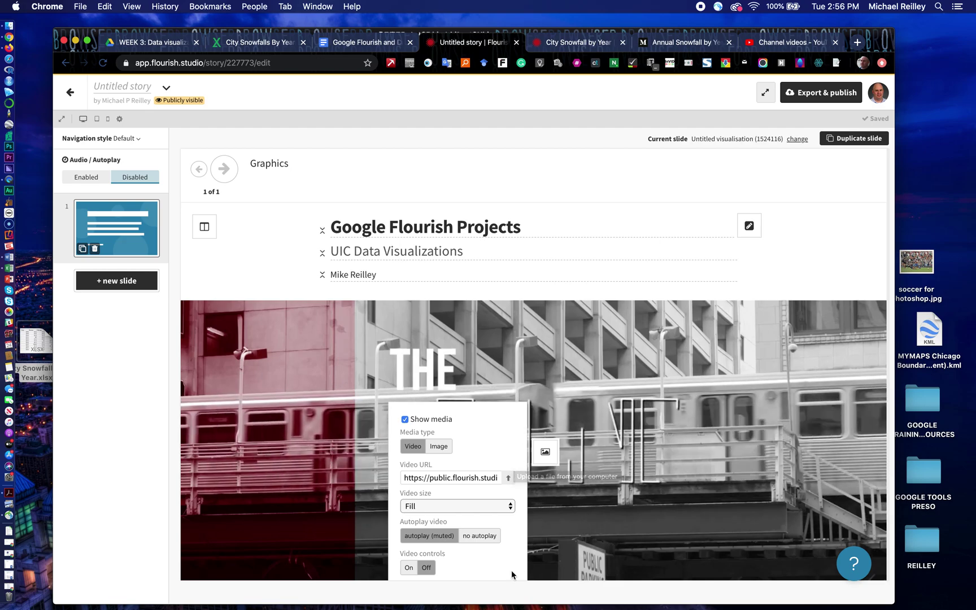
{"action": "left_click", "coordinate": [410, 568]}
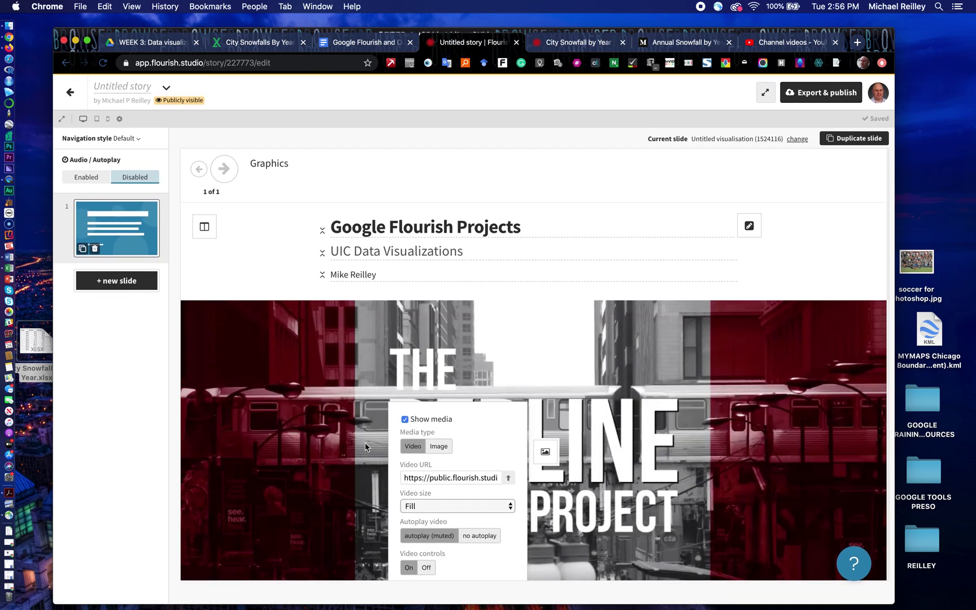
{"action": "left_click", "coordinate": [111, 86]}
{"action": "type", "text": "Mike"}
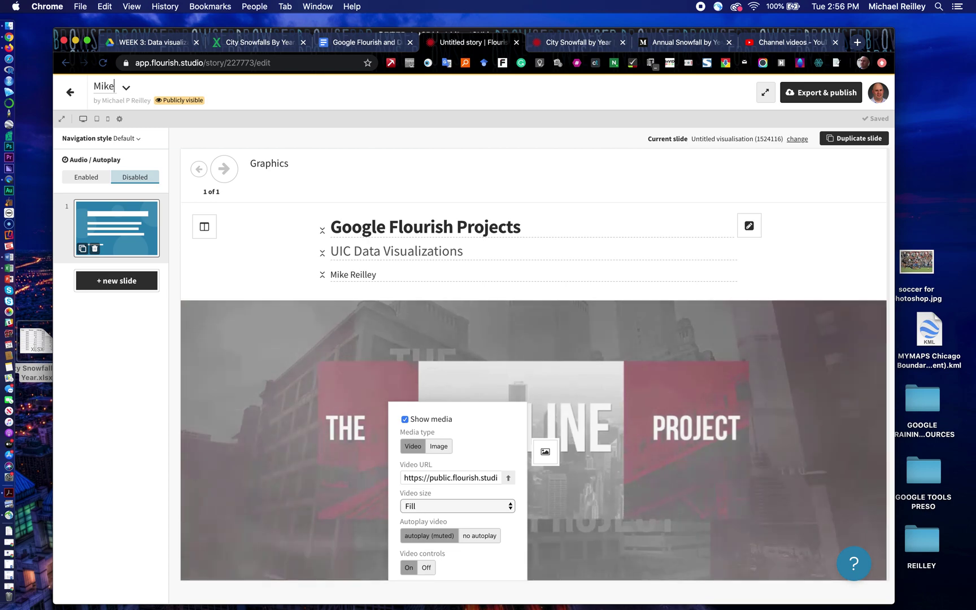
{"action": "type", "text": "'s Graphic"}
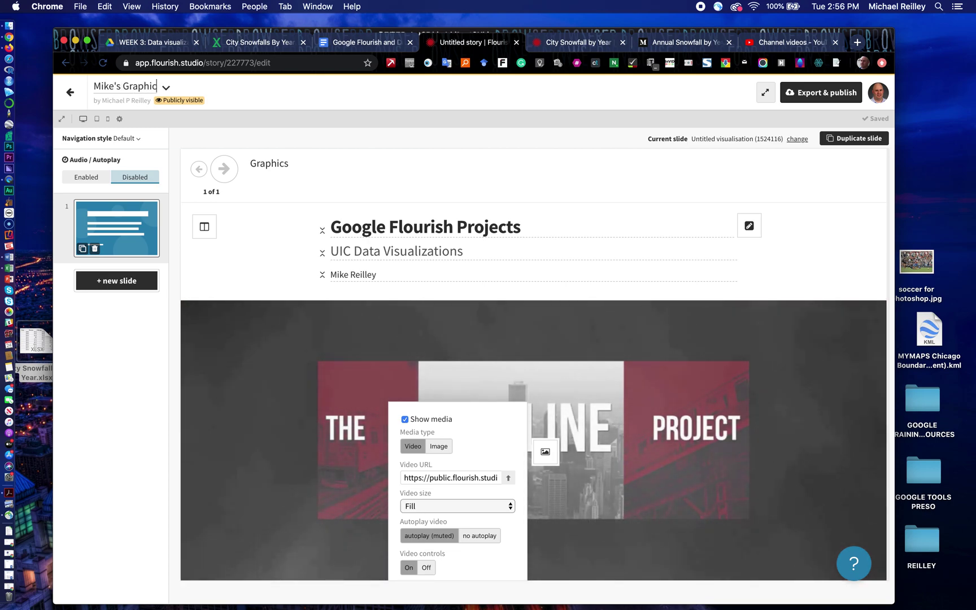
{"action": "type", "text": "s Slidesho"}
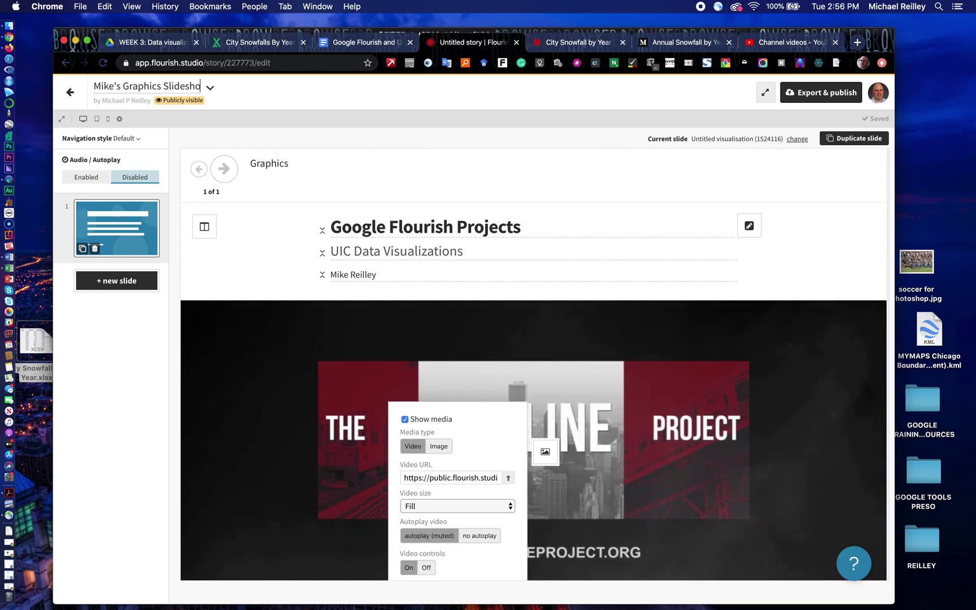
{"action": "type", "text": "w"}
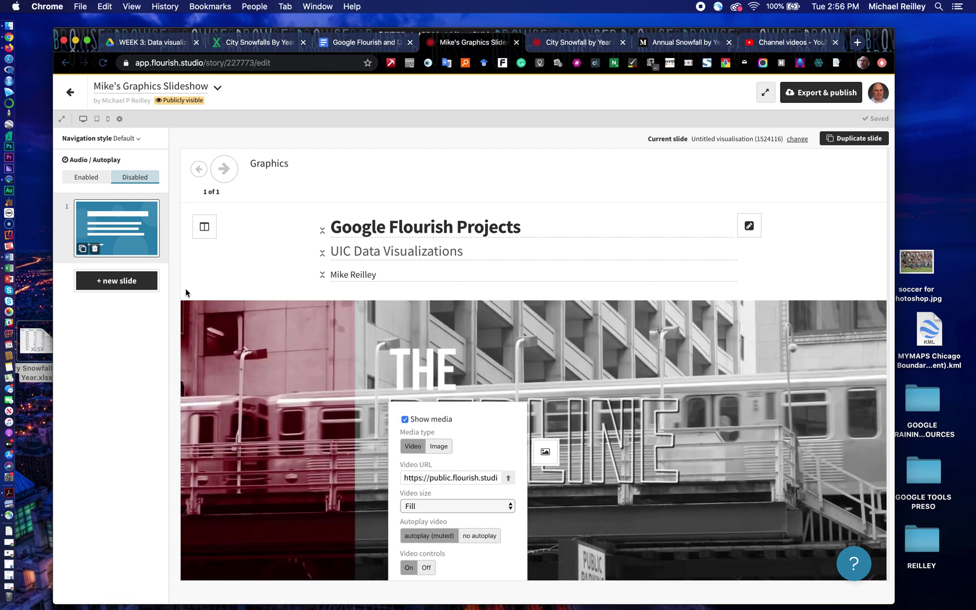
Step: Add slide 2 with the NFC North QB Ratings 2018 chart and slide 3 with Michael Jordan scoring
{"action": "left_click", "coordinate": [109, 282]}
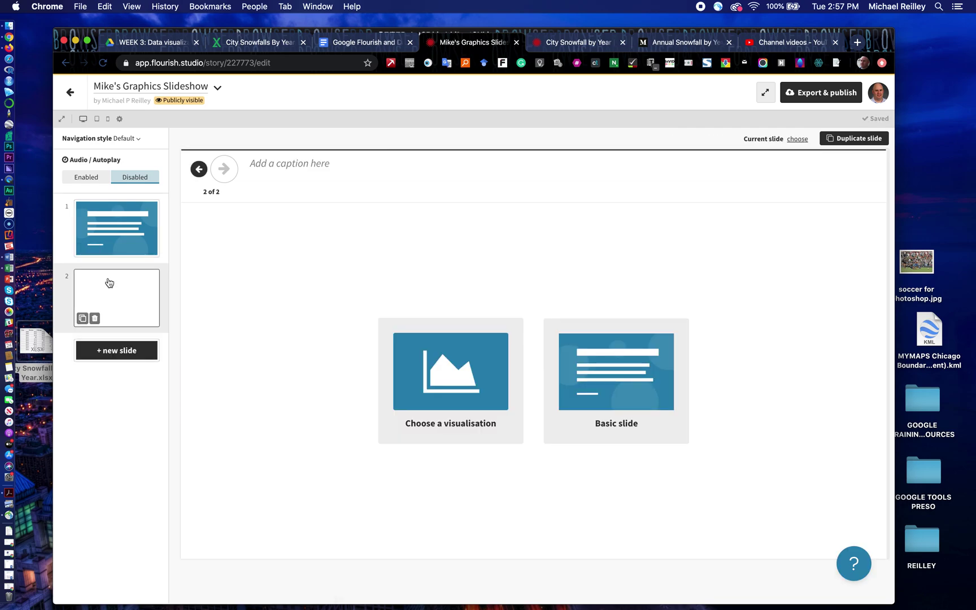
{"action": "left_click", "coordinate": [441, 375]}
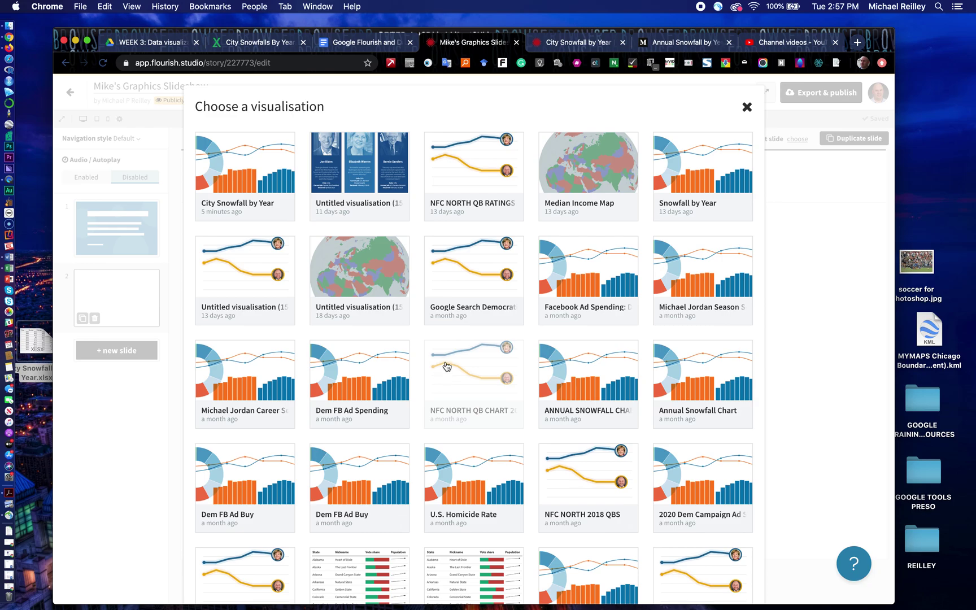
{"action": "left_click", "coordinate": [481, 180]}
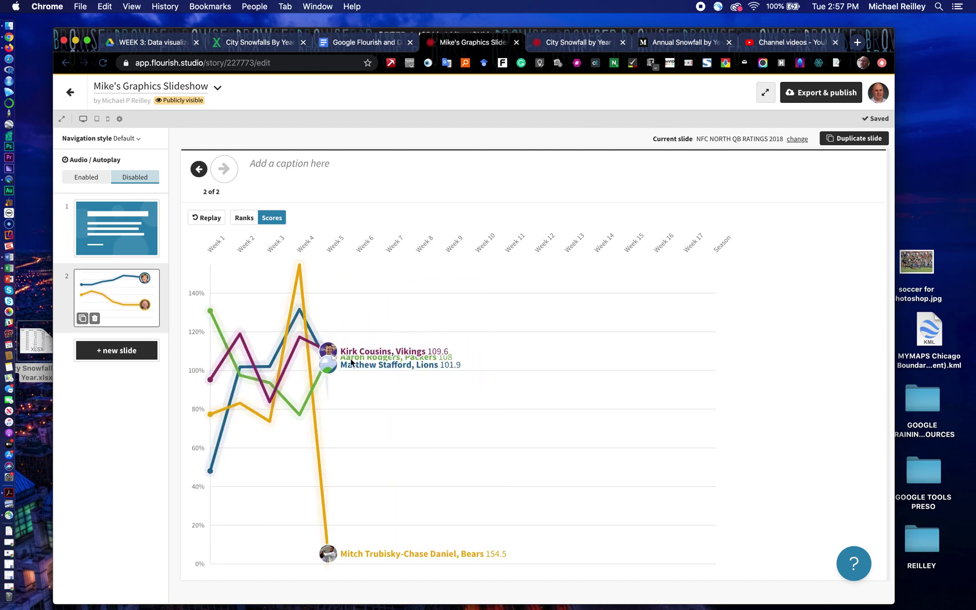
{"action": "left_click", "coordinate": [128, 354]}
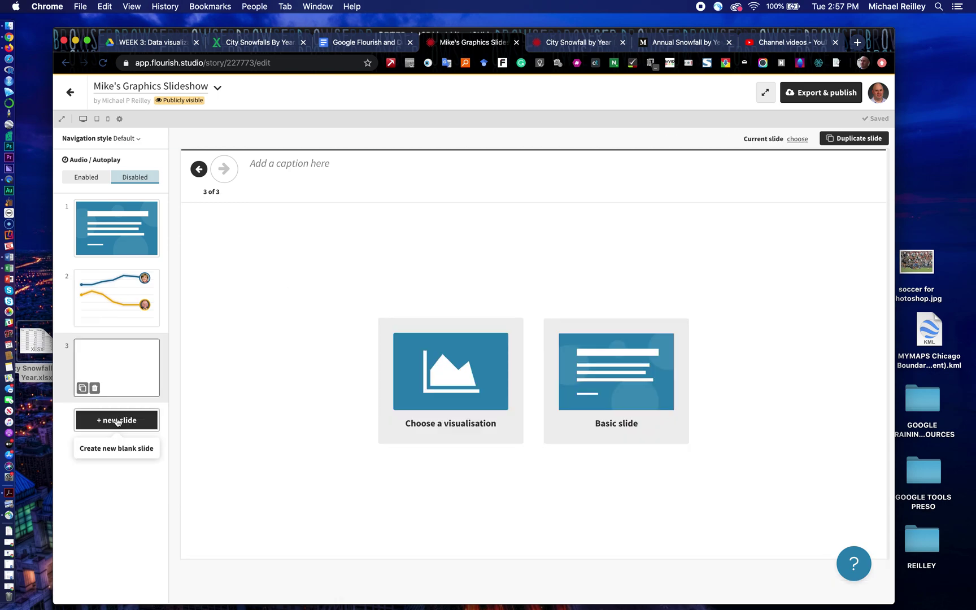
{"action": "left_click", "coordinate": [433, 379]}
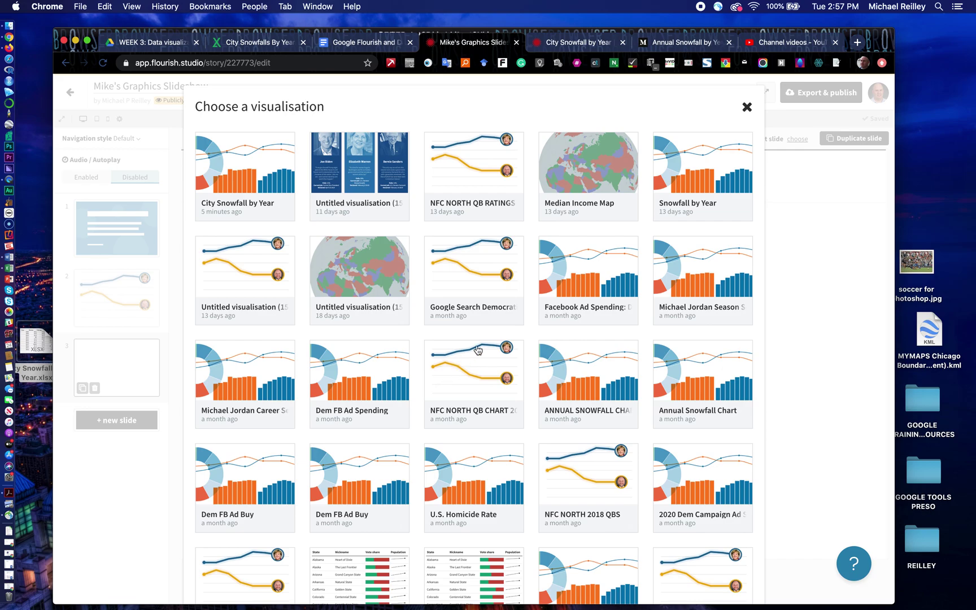
{"action": "left_click", "coordinate": [670, 317]}
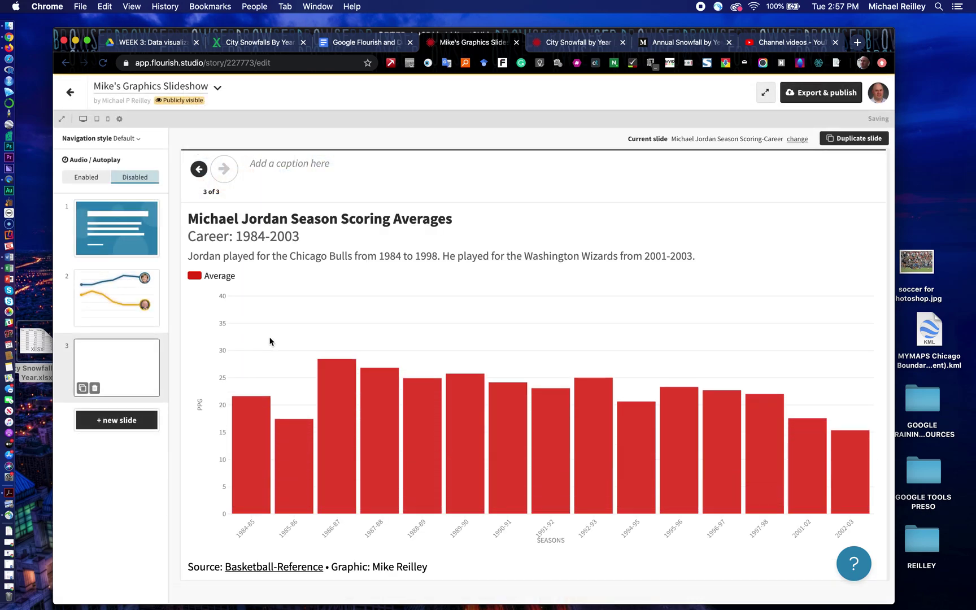
Step: Add slide 4 with Facebook Ad Spending and slide 5 with City Snowfall by Year
{"action": "left_click", "coordinate": [119, 421]}
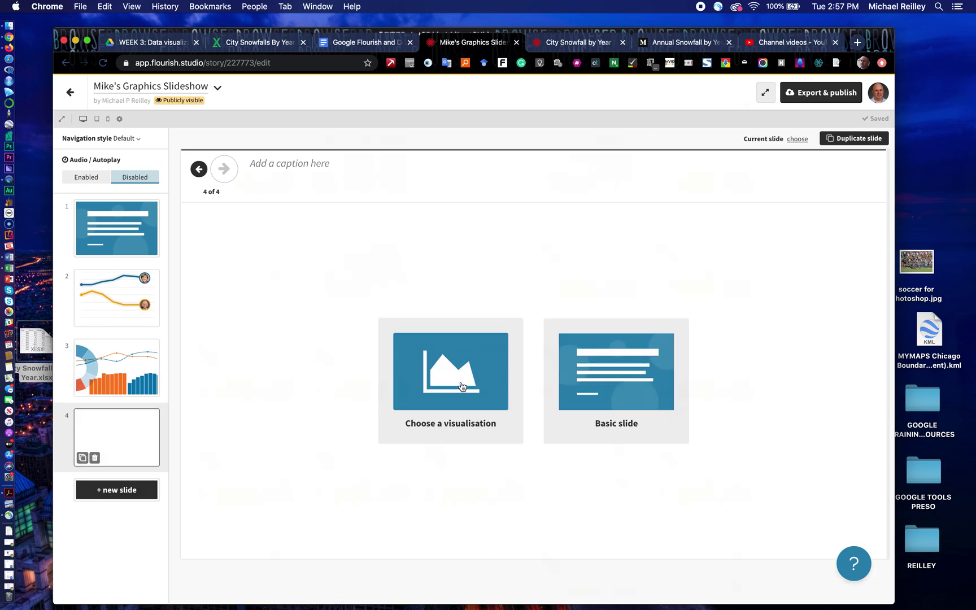
{"action": "left_click", "coordinate": [462, 387]}
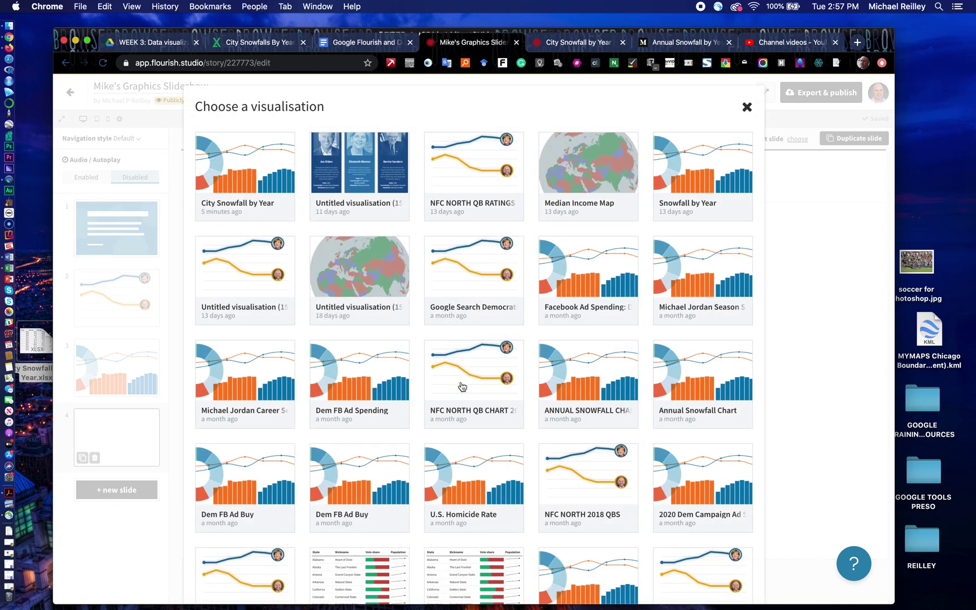
{"action": "left_click", "coordinate": [583, 309]}
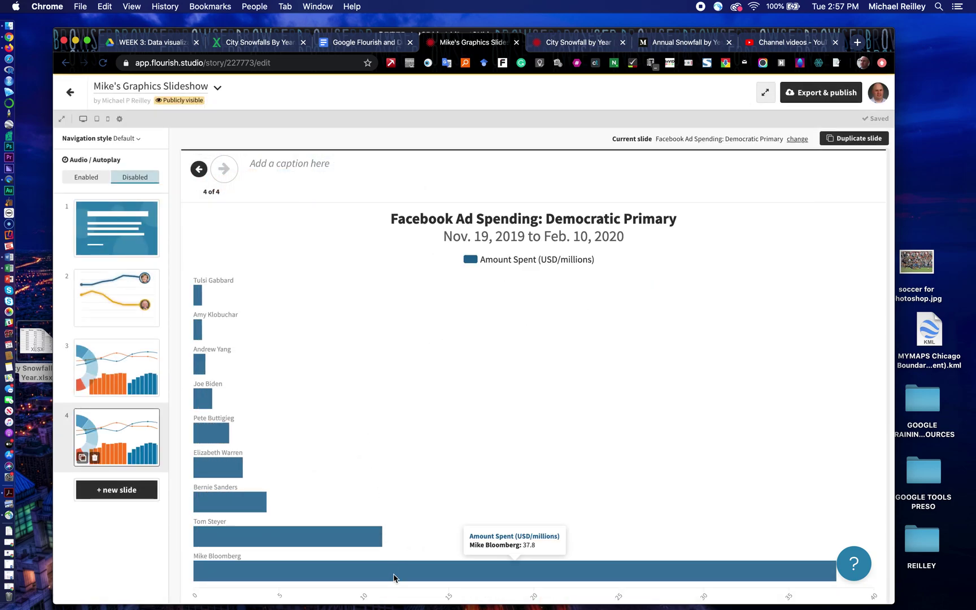
{"action": "left_click", "coordinate": [116, 489]}
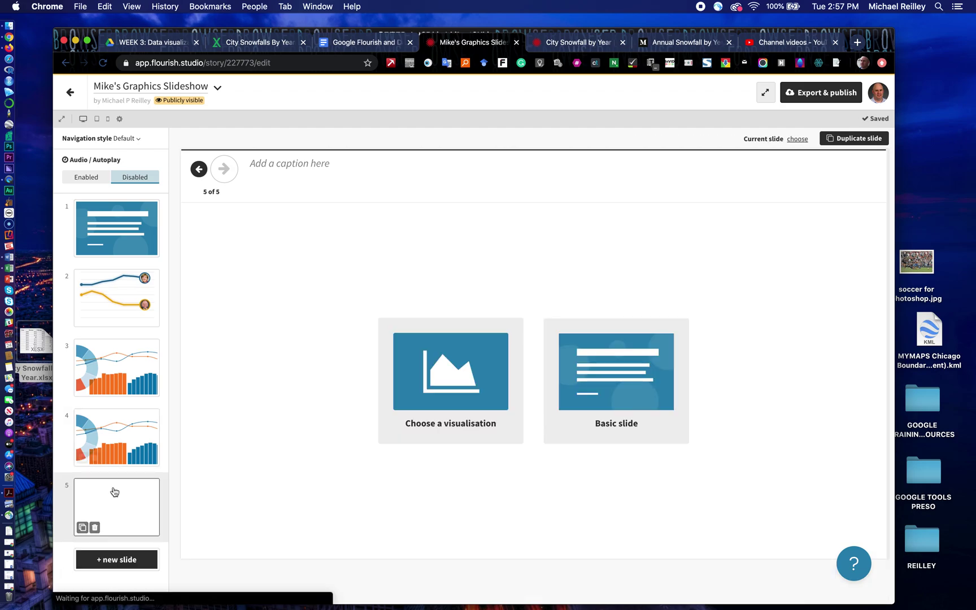
{"action": "left_click", "coordinate": [418, 364]}
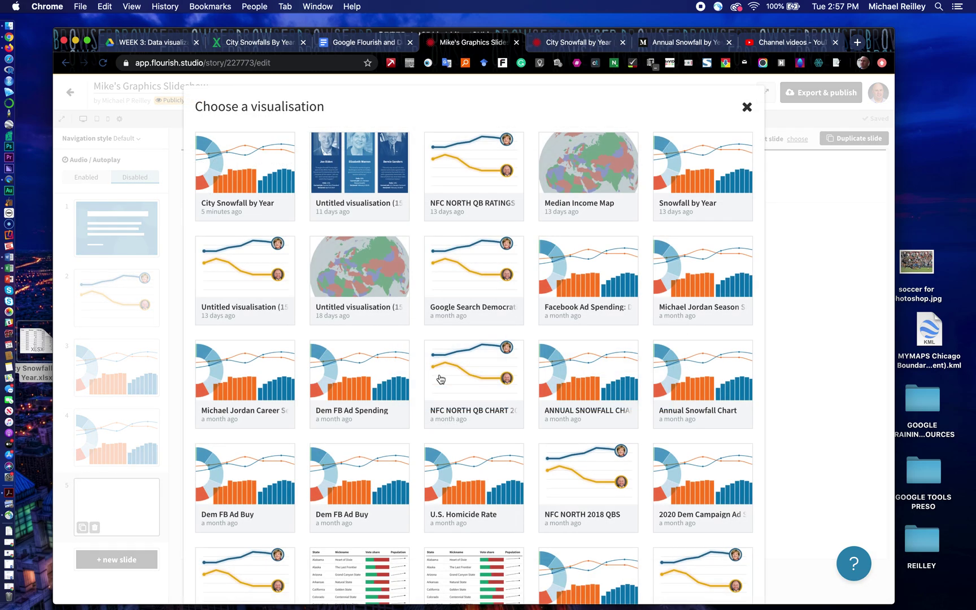
{"action": "scroll", "coordinate": [440, 379], "scroll_direction": "down", "scroll_amount": 5}
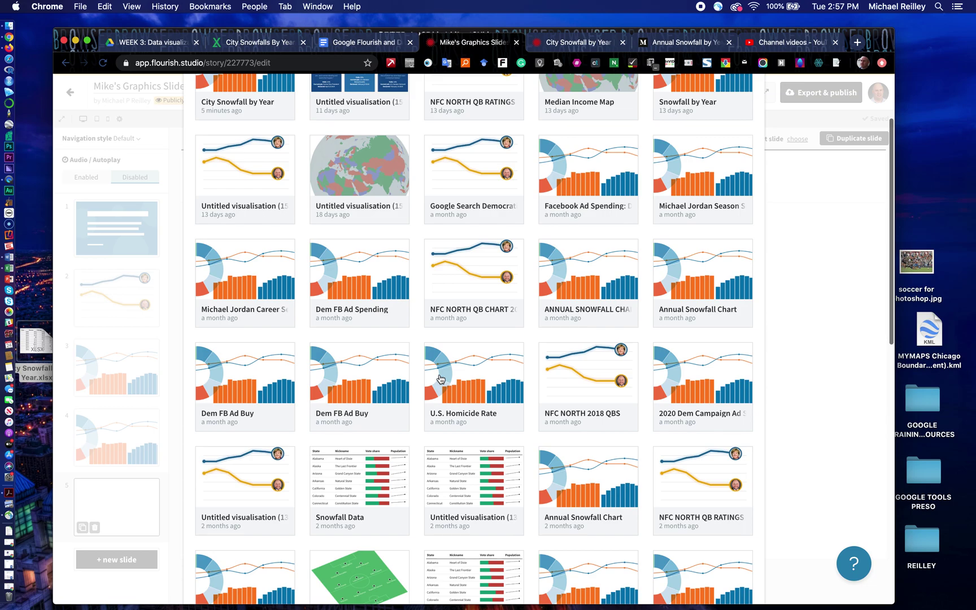
{"action": "scroll", "coordinate": [439, 380], "scroll_direction": "up", "scroll_amount": 3}
{"action": "scroll", "coordinate": [439, 379], "scroll_direction": "up", "scroll_amount": 3}
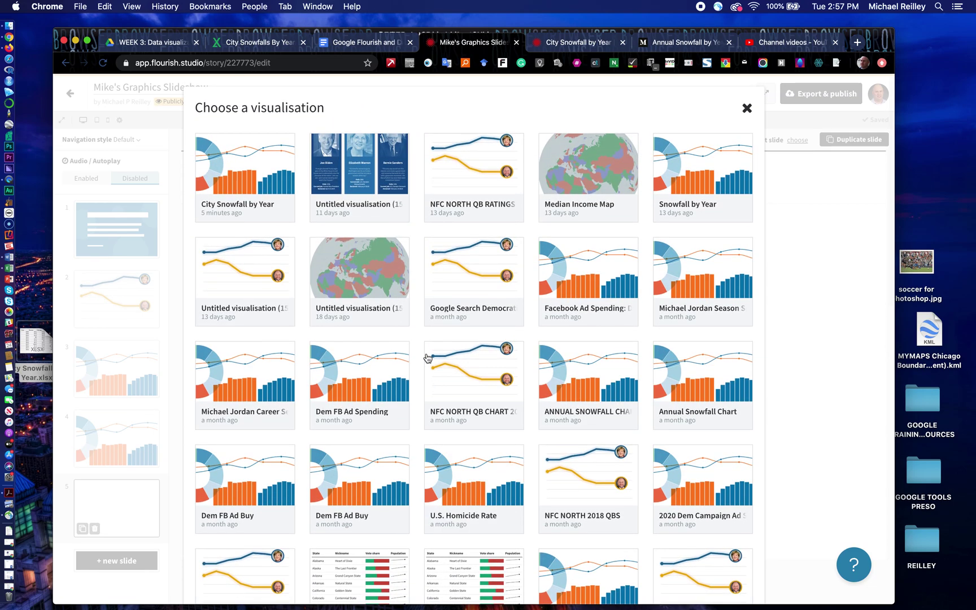
{"action": "left_click", "coordinate": [238, 210]}
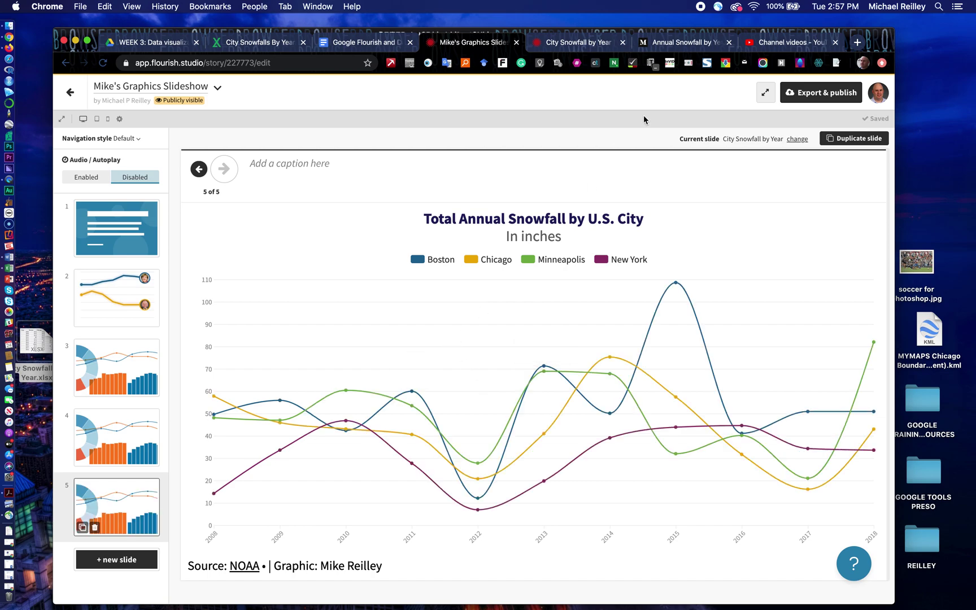
Step: Publish the story for sharing and embedding and open its public page
{"action": "left_click", "coordinate": [821, 96]}
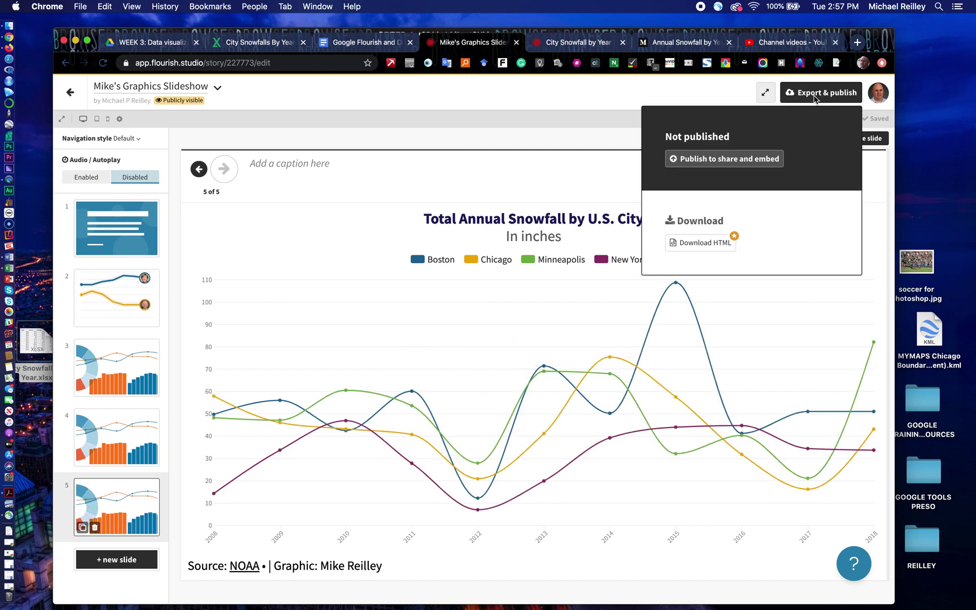
{"action": "left_click", "coordinate": [748, 163]}
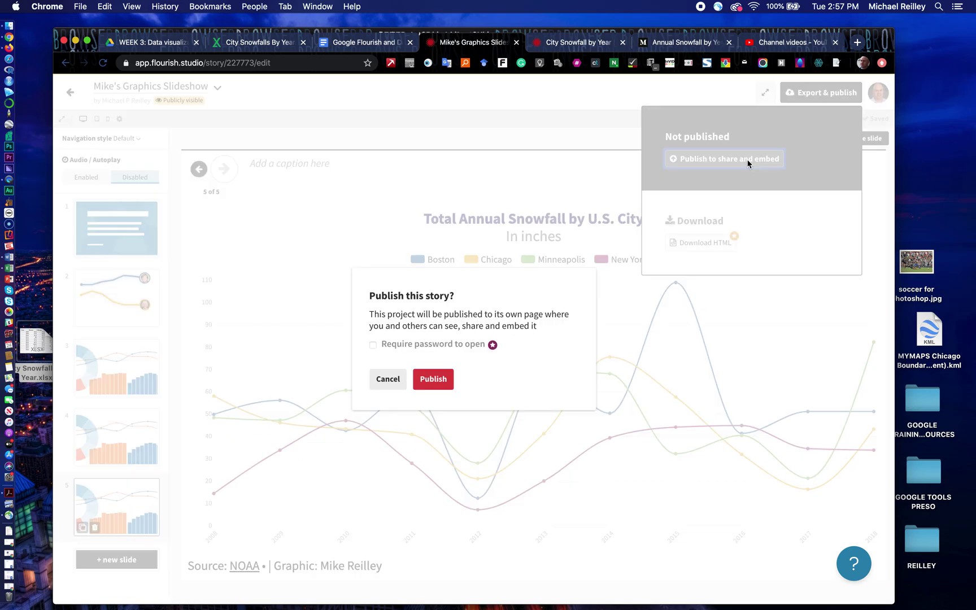
{"action": "left_click", "coordinate": [434, 381]}
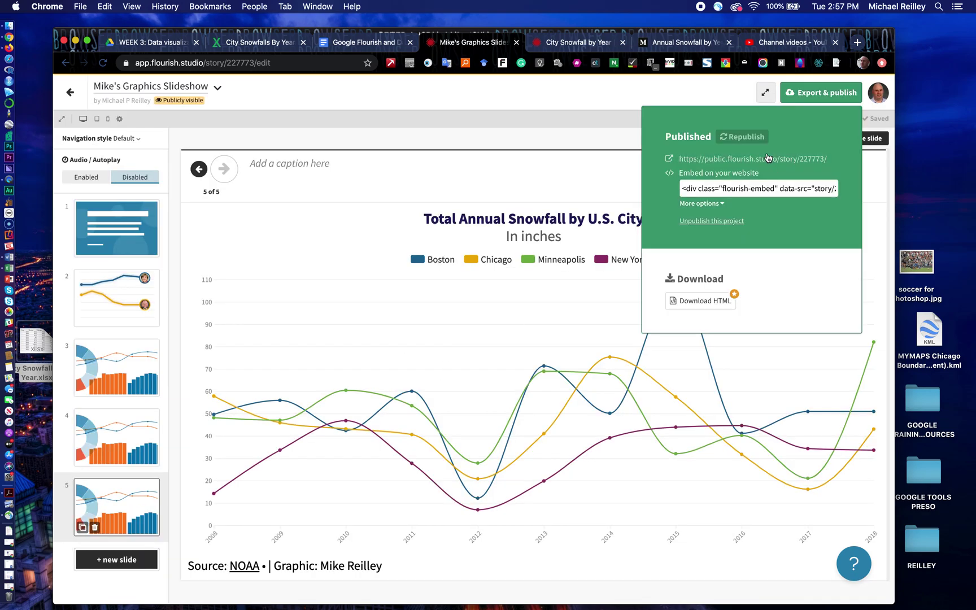
{"action": "left_click", "coordinate": [767, 158]}
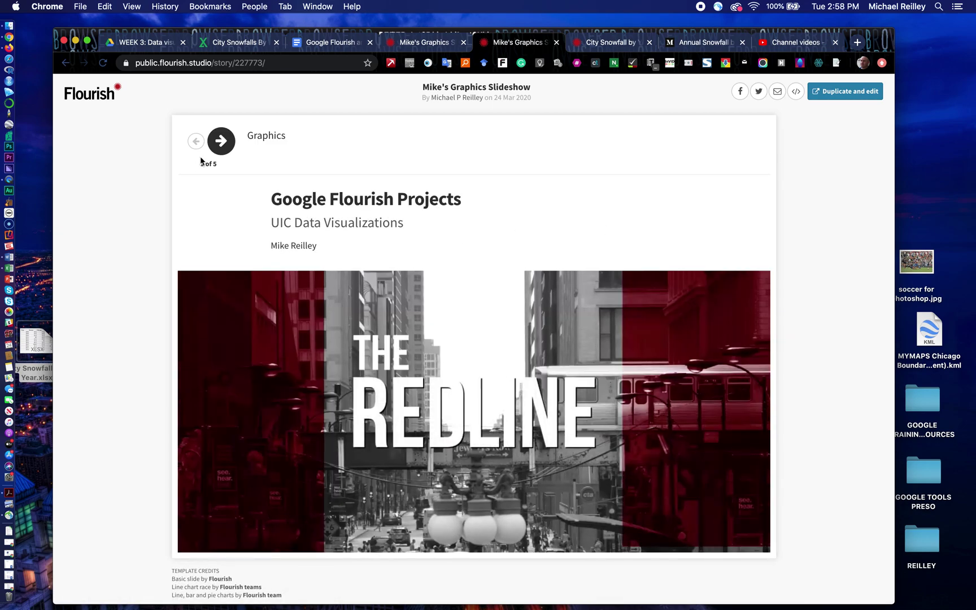
Step: Step through all five slides and back to the title, then select the public URL
{"action": "left_click", "coordinate": [224, 145]}
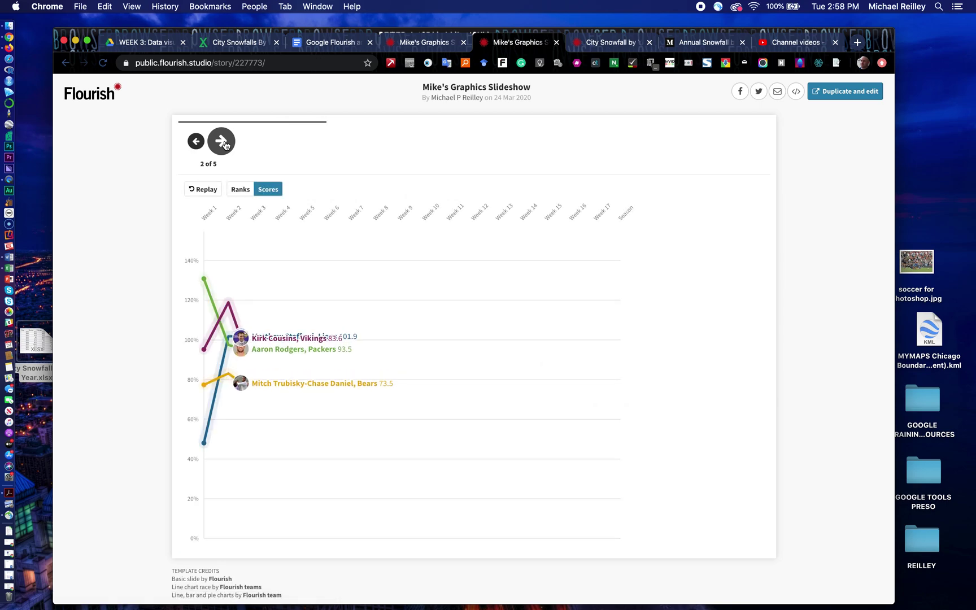
{"action": "left_click", "coordinate": [222, 142]}
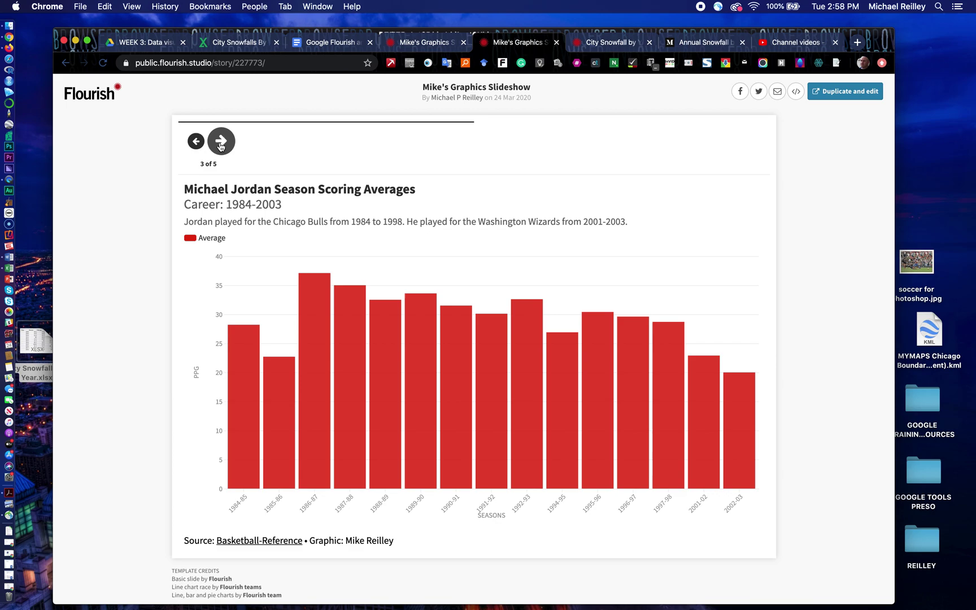
{"action": "left_click", "coordinate": [220, 143]}
{"action": "left_click", "coordinate": [220, 144]}
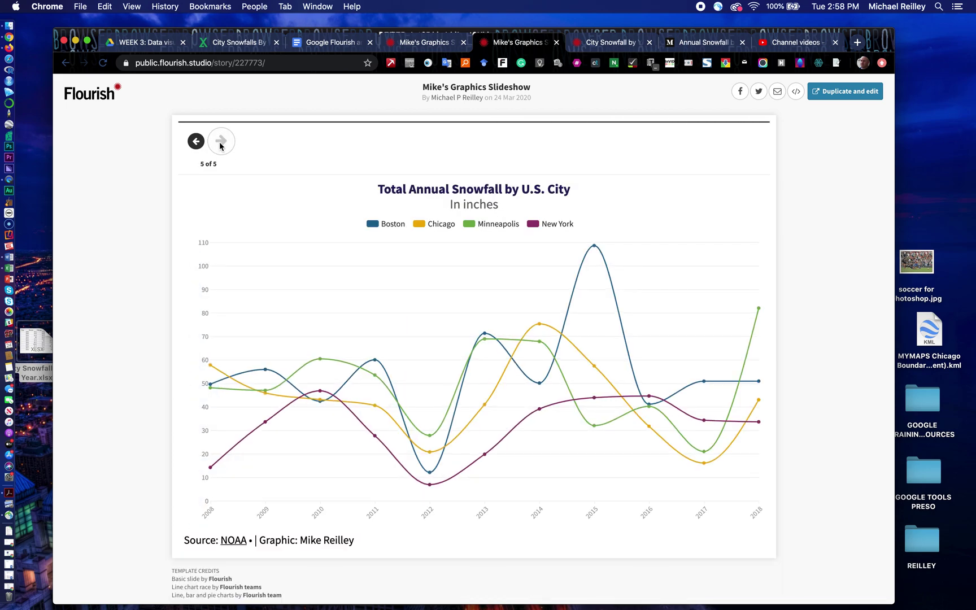
{"action": "left_click", "coordinate": [195, 143]}
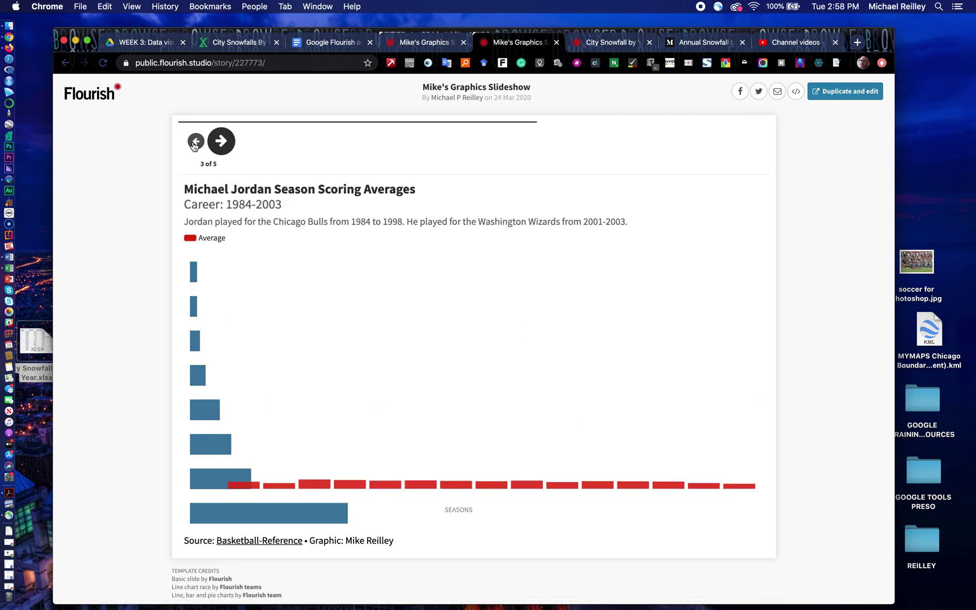
{"action": "left_click", "coordinate": [195, 142]}
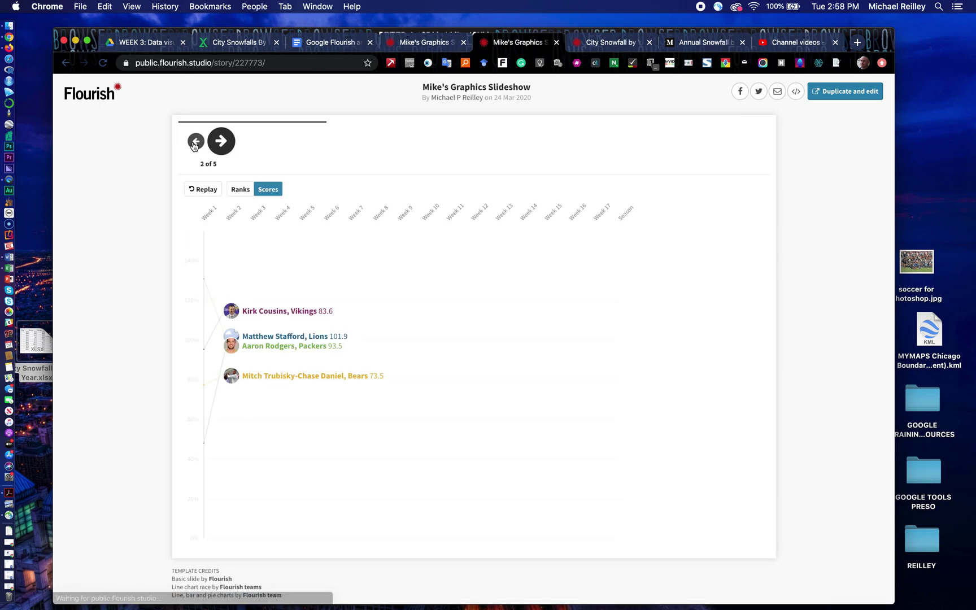
{"action": "left_click", "coordinate": [195, 143]}
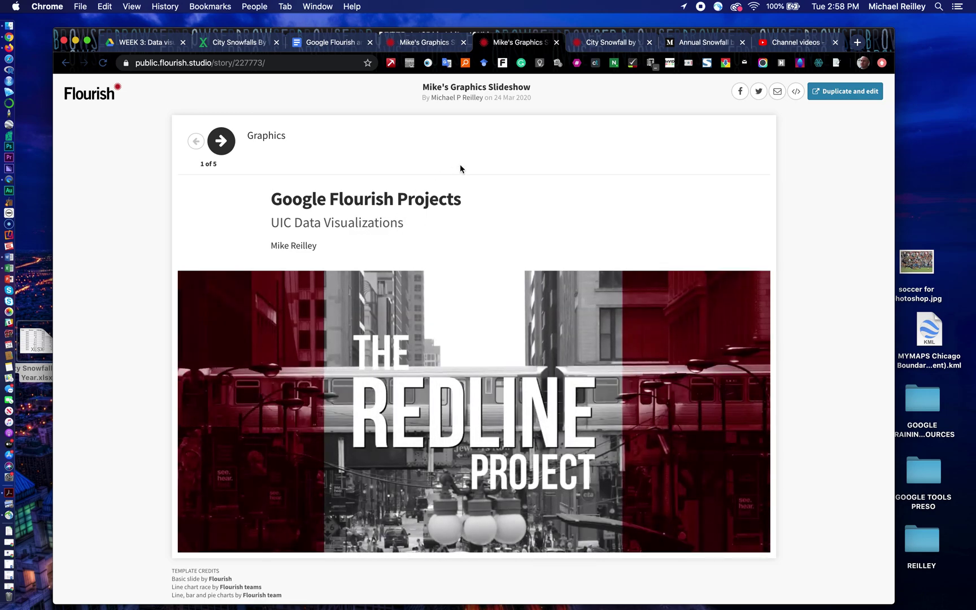
{"action": "left_click", "coordinate": [272, 64]}
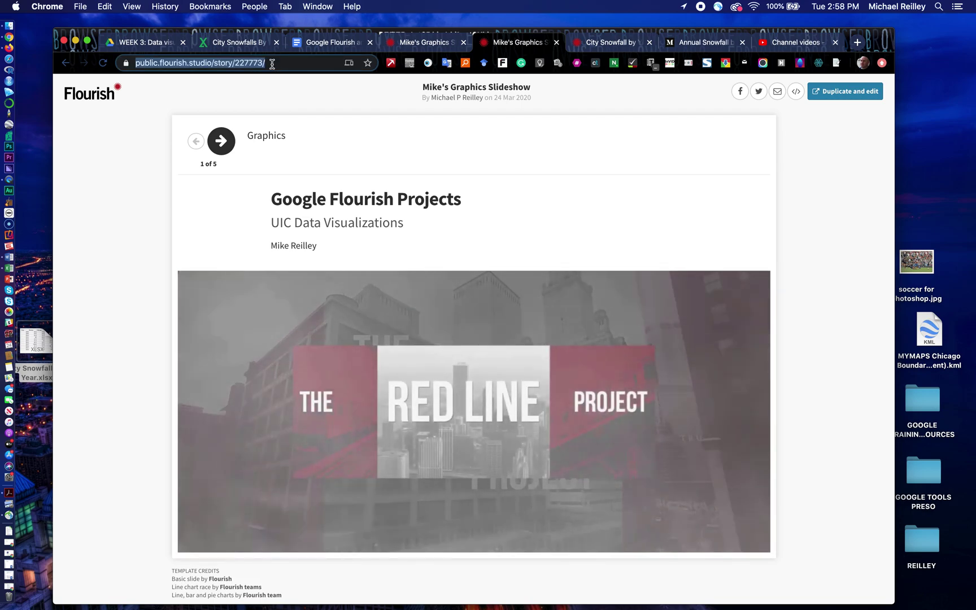